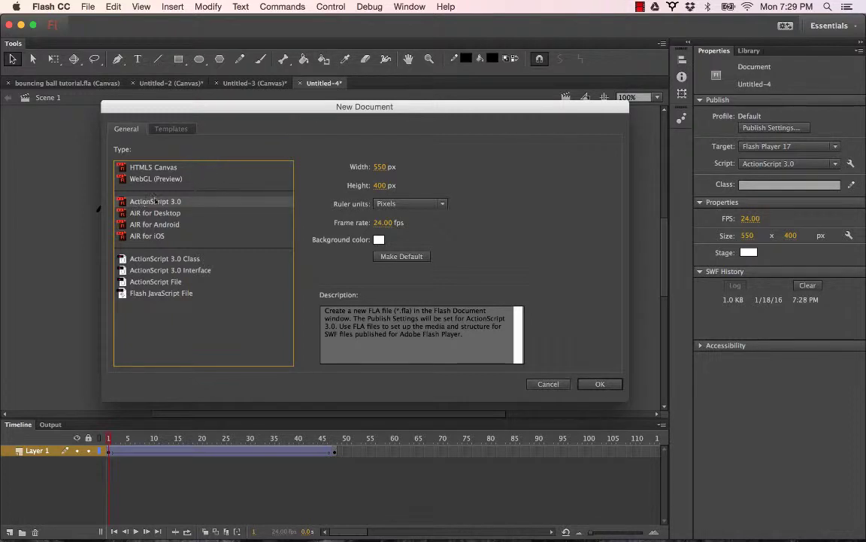
Step: Create a new ActionScript 3.0 document with the default stage size and frame rate
left_click(140, 167)
left_click(145, 202)
left_click(147, 168)
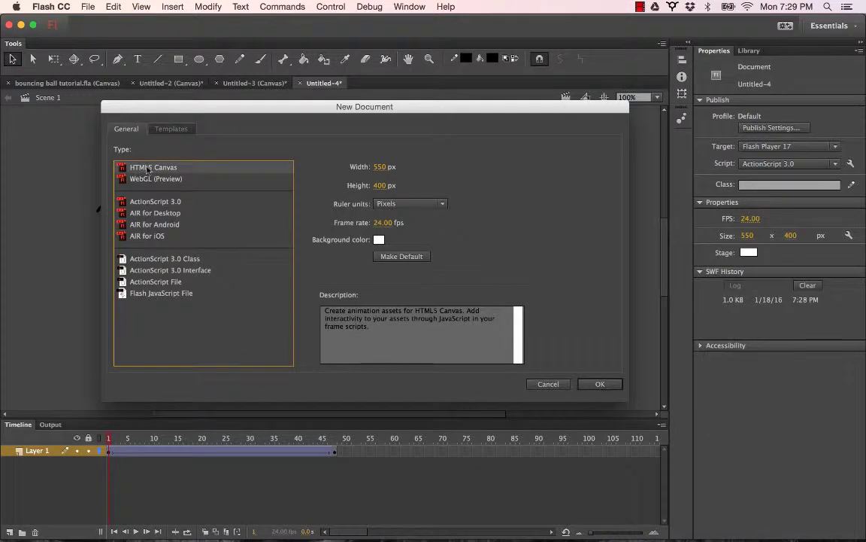
left_click(145, 203)
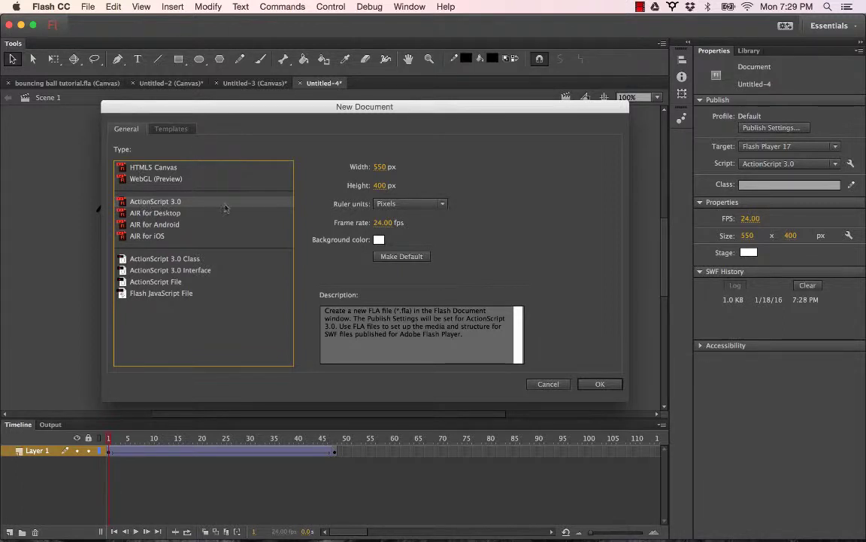
left_click(602, 384)
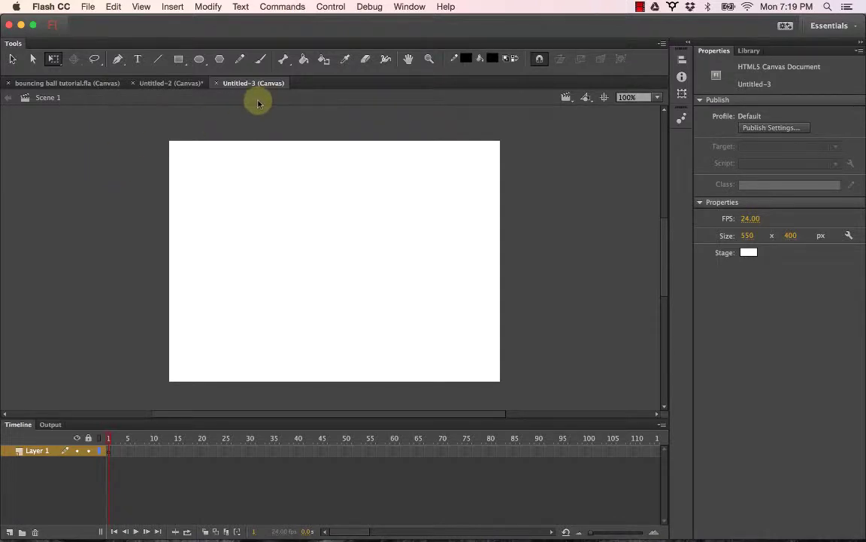
Step: Paint a simple V-shaped bird with two arched wings, about 103 by 45 px, in the stage's upper-left area using the Brush tool
left_click(260, 59)
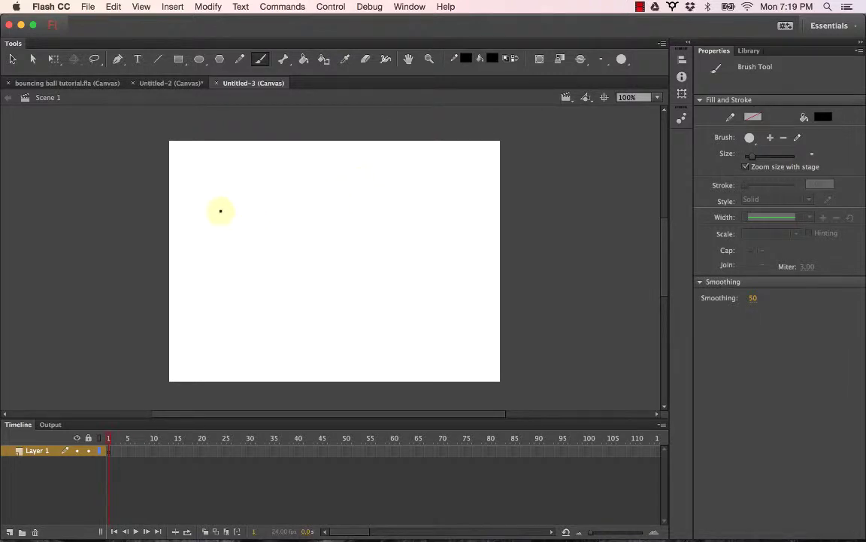
mouse_move(218, 211)
left_mouse_down()
mouse_move(250, 223)
mouse_move(264, 201)
mouse_move(286, 210)
left_mouse_up()
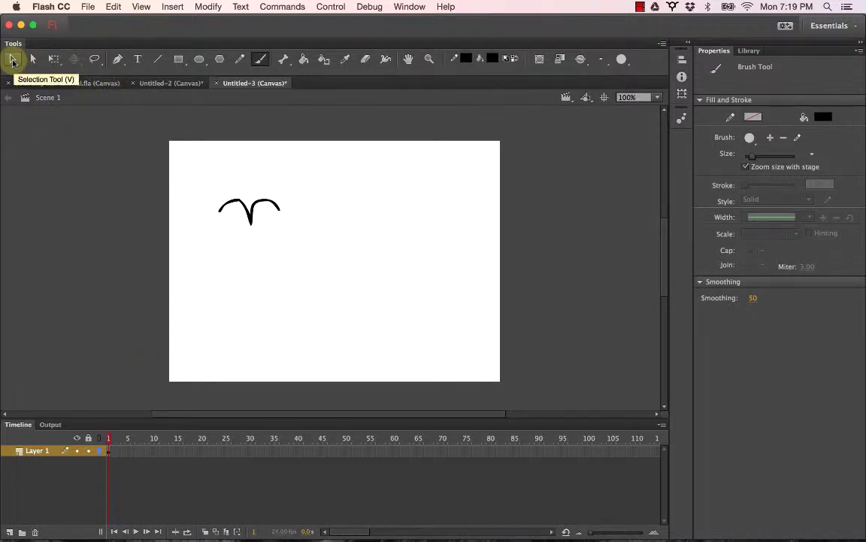
Step: Convert the painted bird into a Movie Clip symbol named bird with its registration point at the centre
left_click(12, 61)
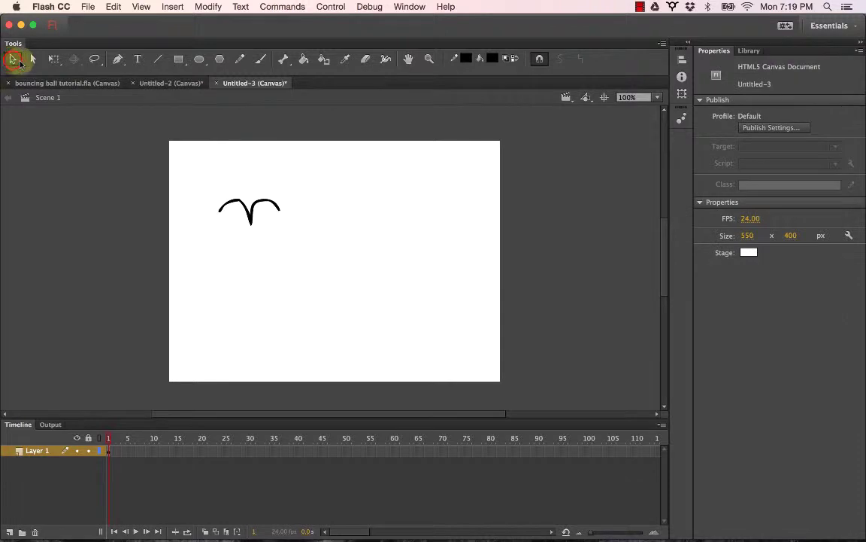
left_click(252, 213)
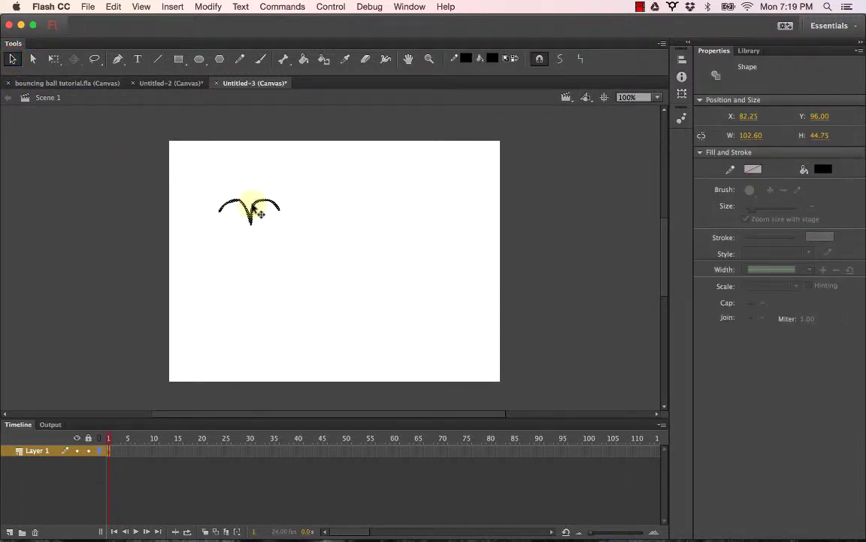
right_click(253, 206)
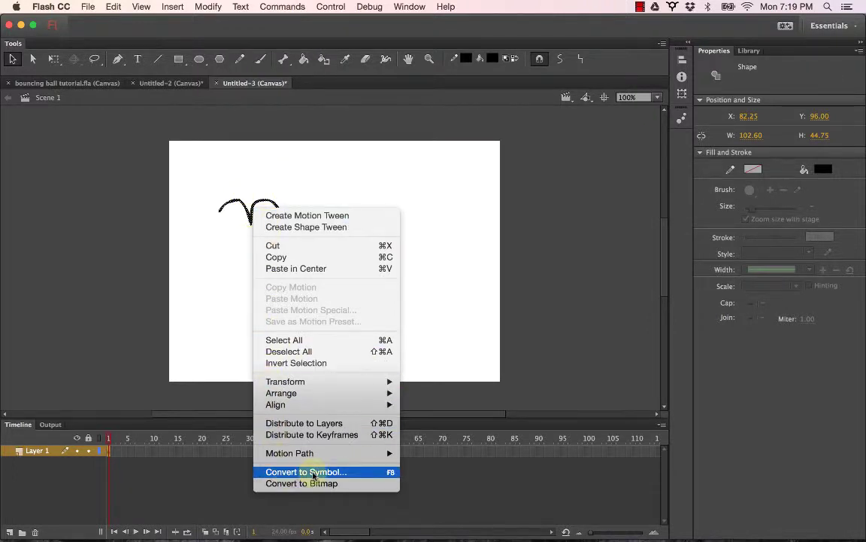
left_click(314, 472)
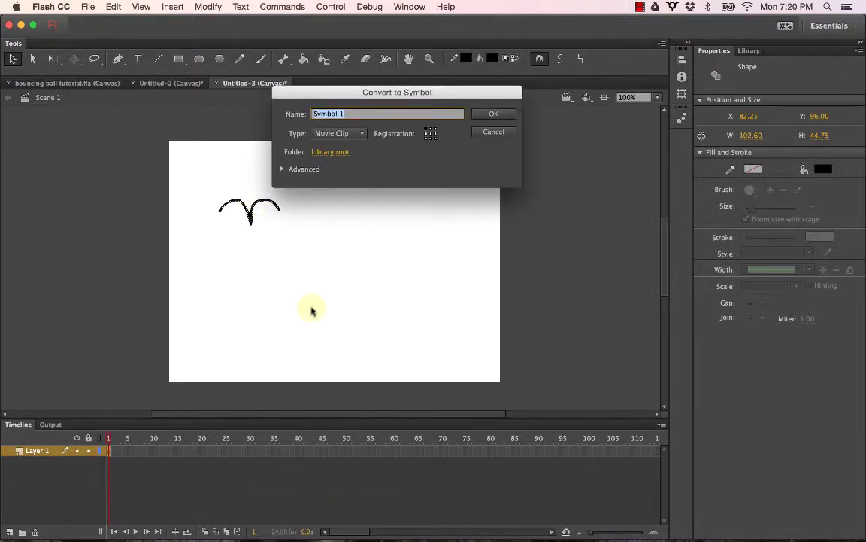
type("bird")
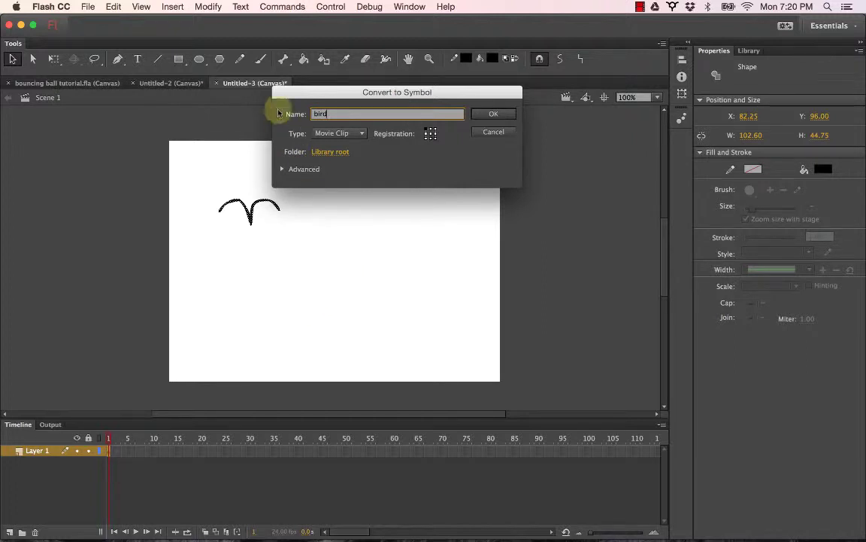
left_click(328, 114)
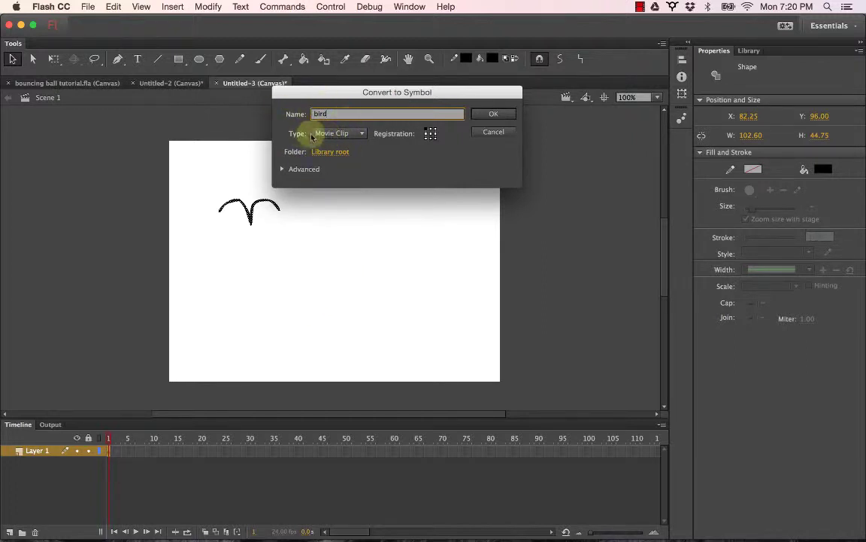
left_click(363, 134)
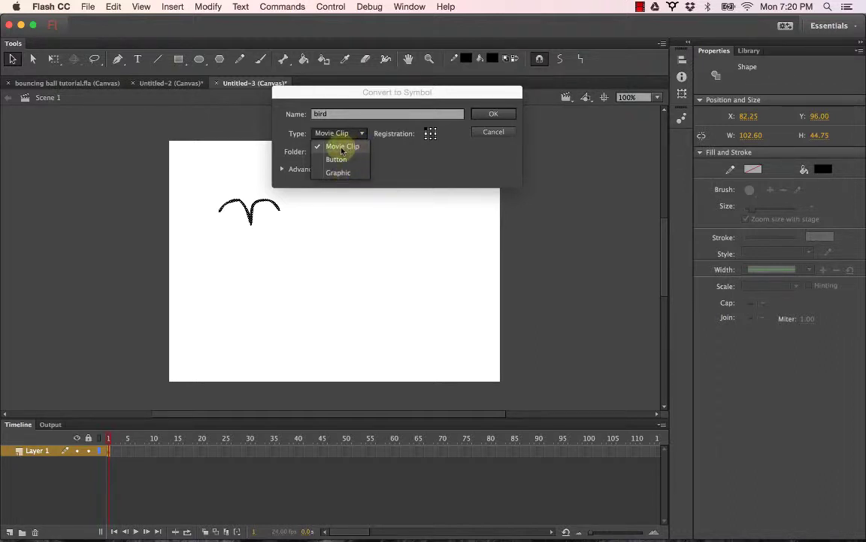
left_click(337, 149)
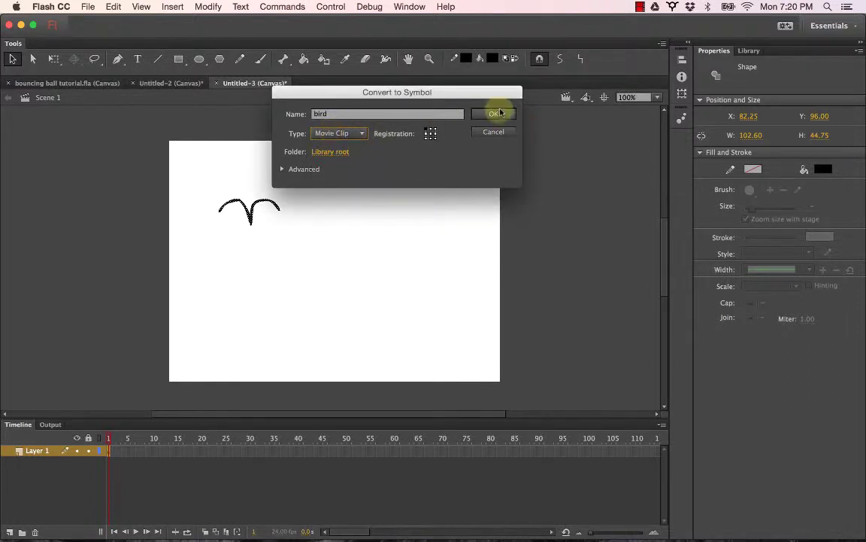
left_click(431, 135)
left_click(494, 114)
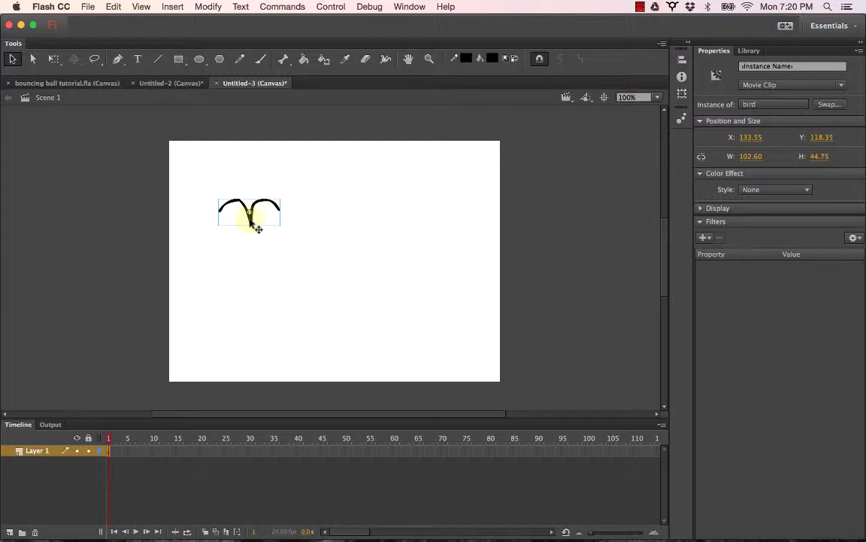
Step: Open the bird symbol for editing and deselect its shape
right_click(251, 218)
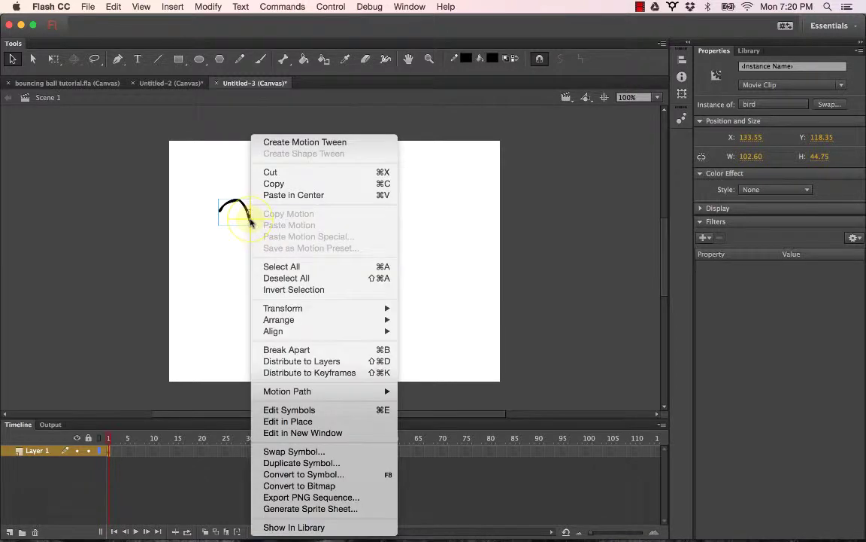
mouse_move(308, 392)
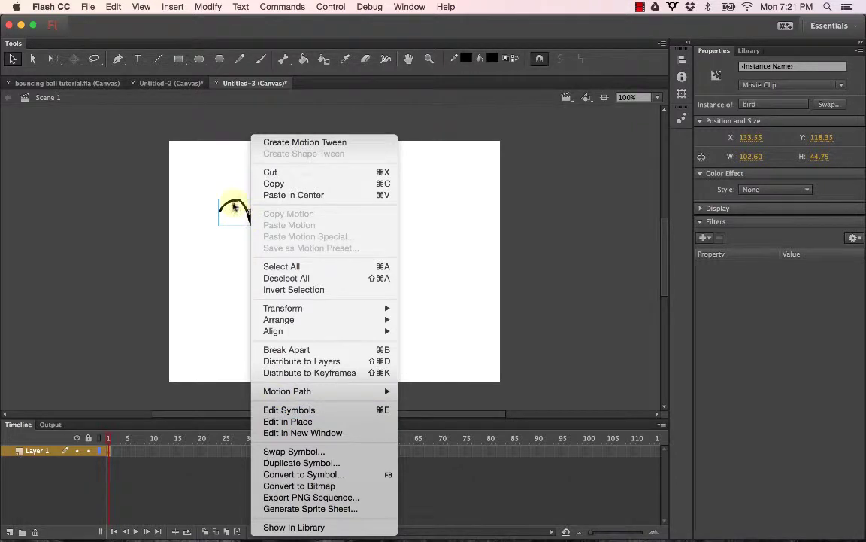
left_click(296, 409)
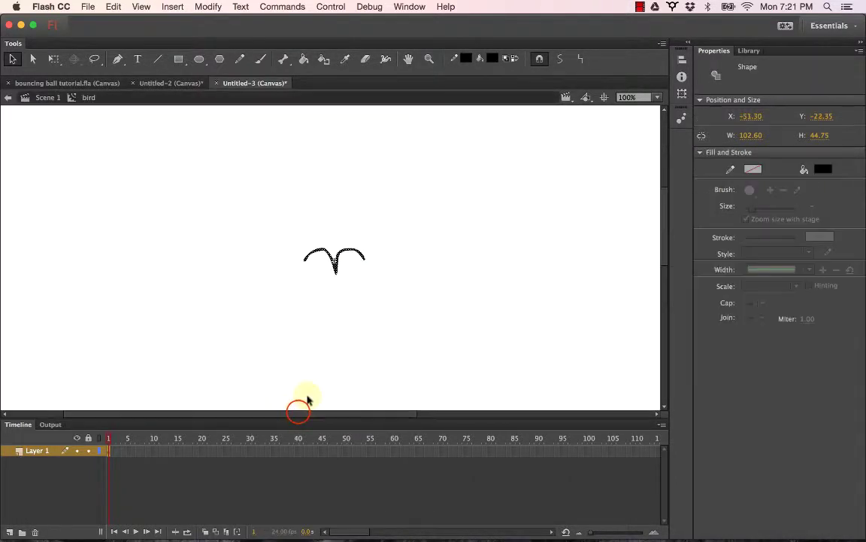
left_click(359, 278)
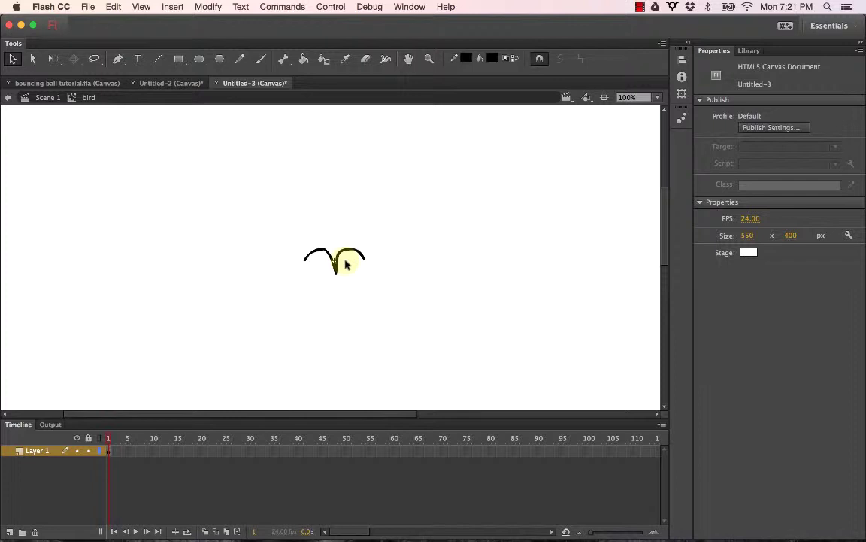
Step: Turn on onion skinning in the bird symbol's timeline
left_click(113, 451)
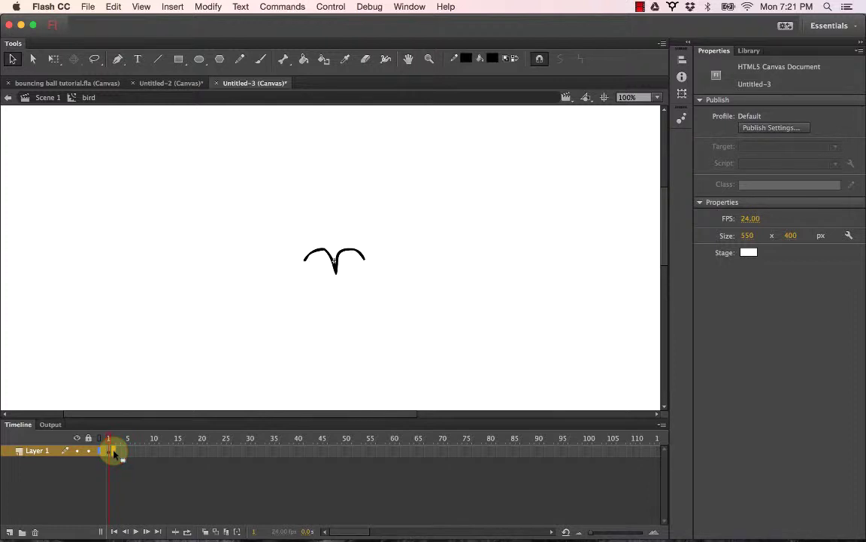
left_click(208, 533)
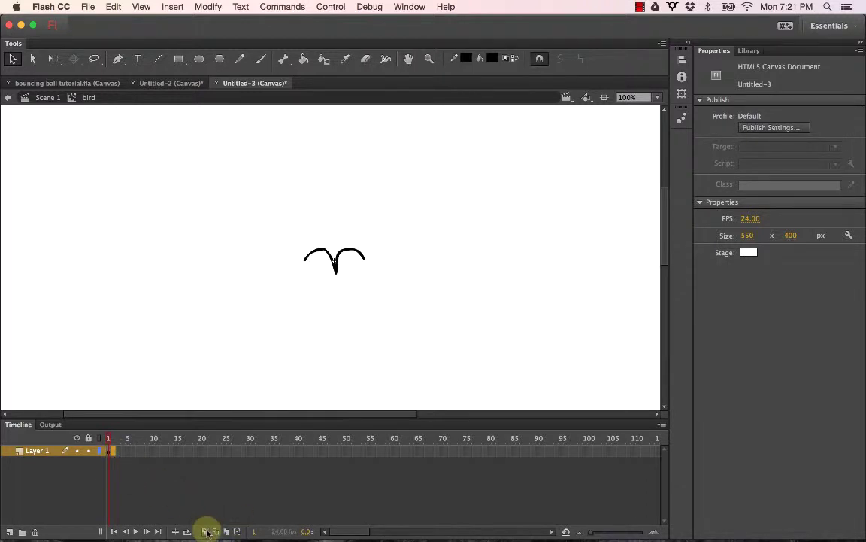
left_click(110, 437)
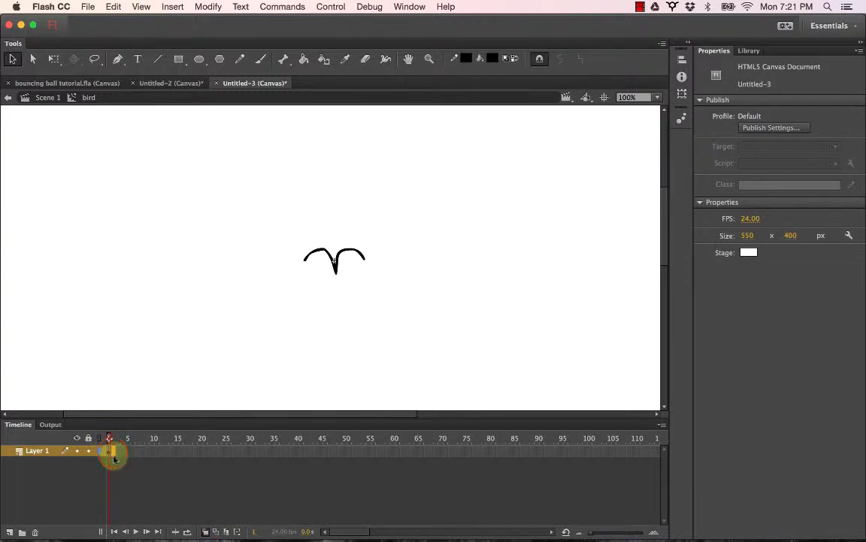
Step: Insert a blank keyframe at frame 2 and paint the bird with slightly lowered wings, using the frame 1 onion skin as guide
right_click(112, 449)
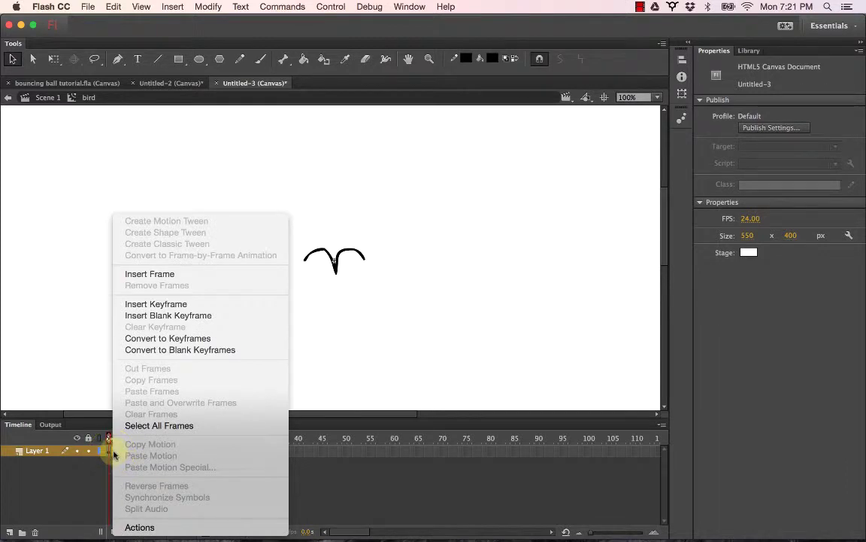
left_click(323, 446)
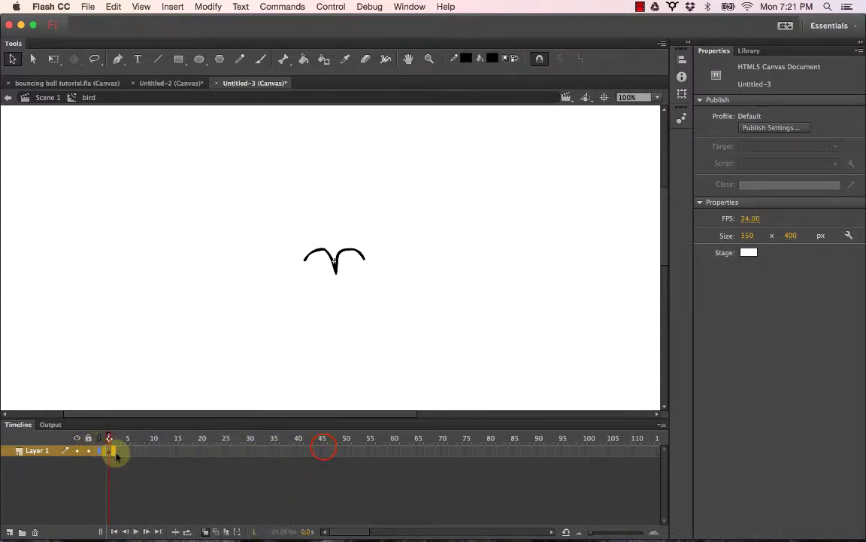
right_click(115, 450)
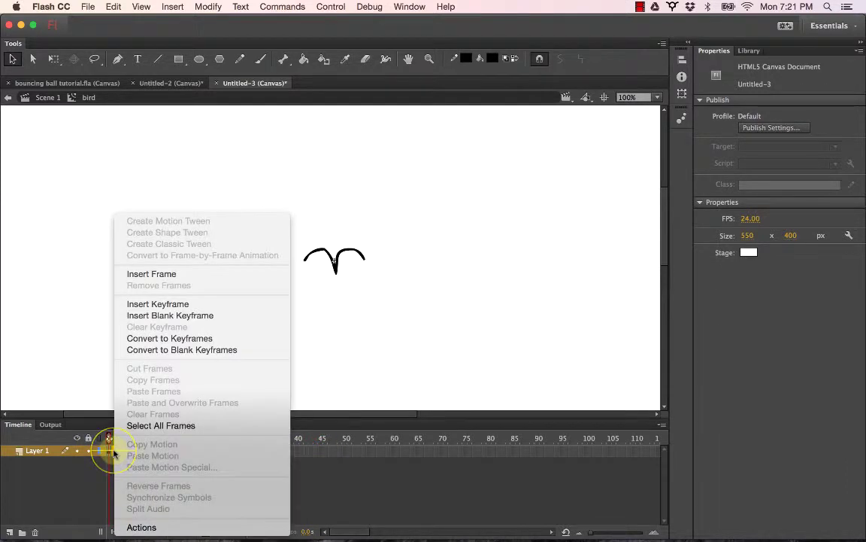
left_click(168, 317)
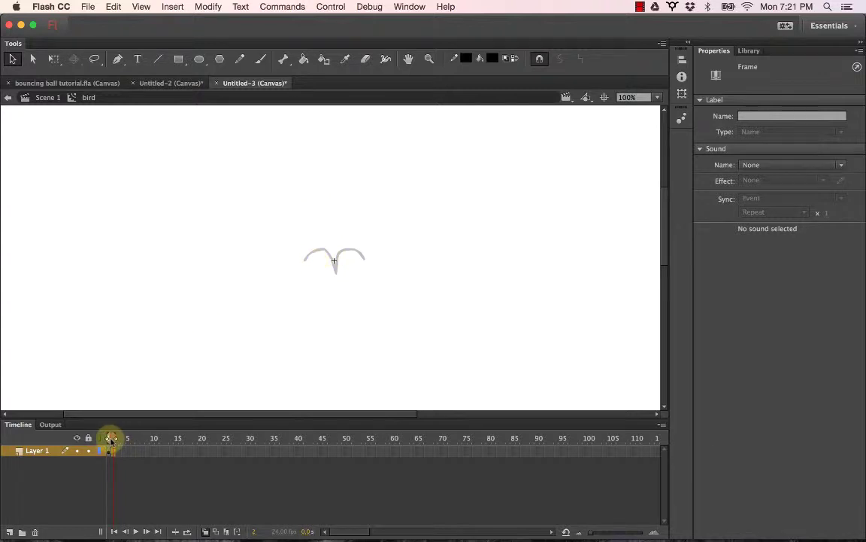
left_click(338, 268)
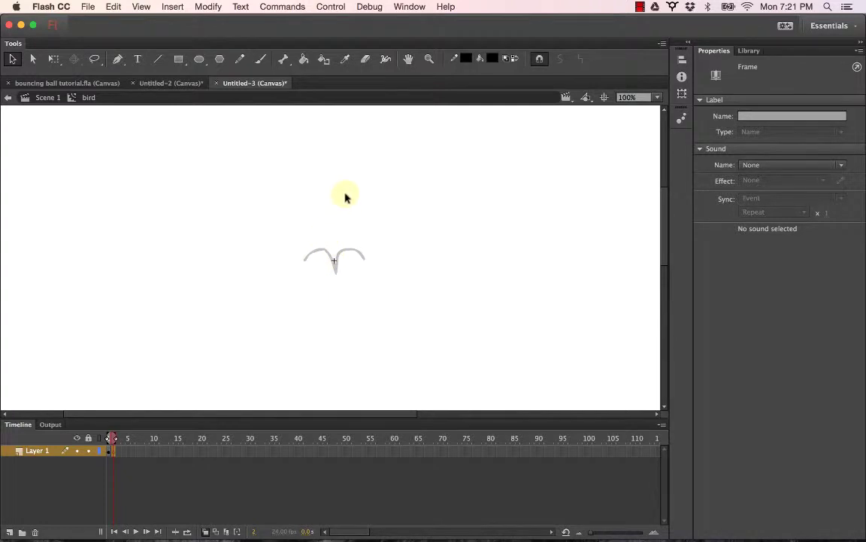
key("b")
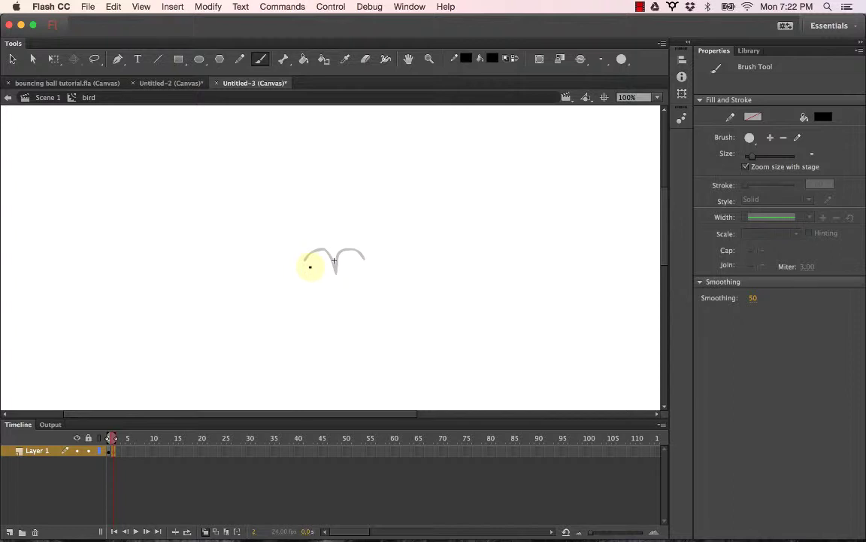
mouse_move(310, 266)
left_mouse_down()
mouse_move(328, 252)
mouse_move(335, 271)
mouse_move(353, 251)
mouse_move(358, 267)
left_mouse_up()
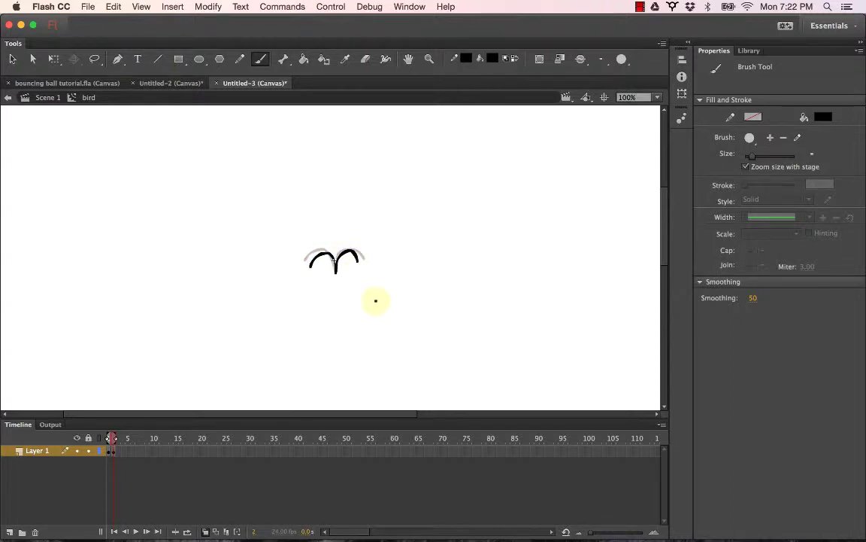
Step: Insert a blank keyframe at frame 3 and paint the bird with its wings folded further down and inward
right_click(119, 453)
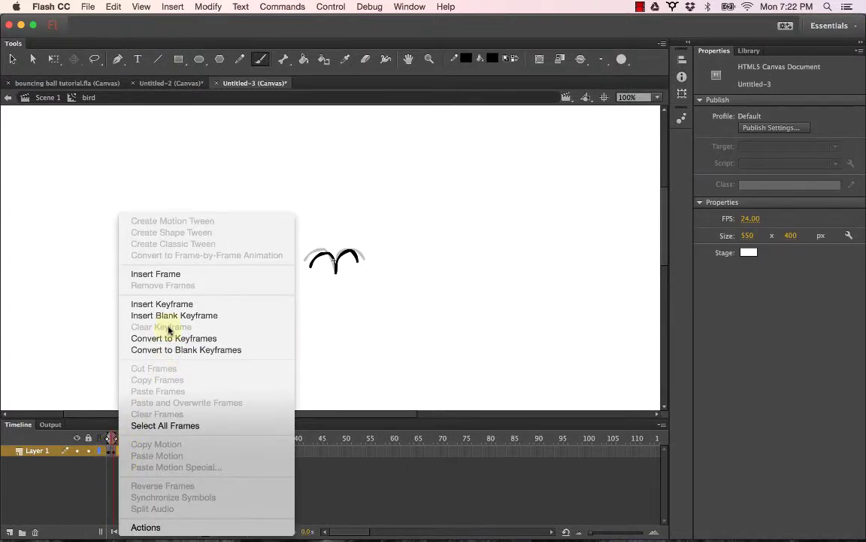
left_click(166, 316)
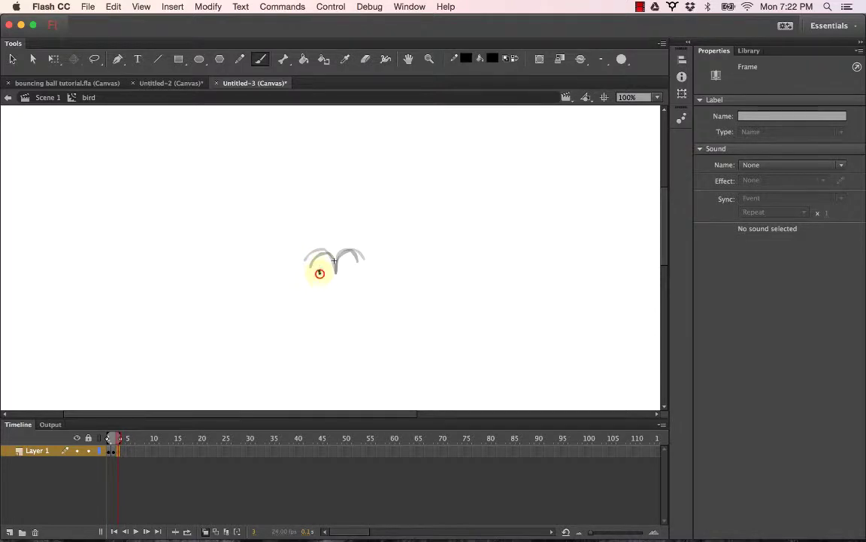
mouse_move(320, 273)
left_mouse_down()
mouse_move(328, 256)
mouse_move(334, 271)
mouse_move(344, 255)
mouse_move(349, 271)
left_mouse_up()
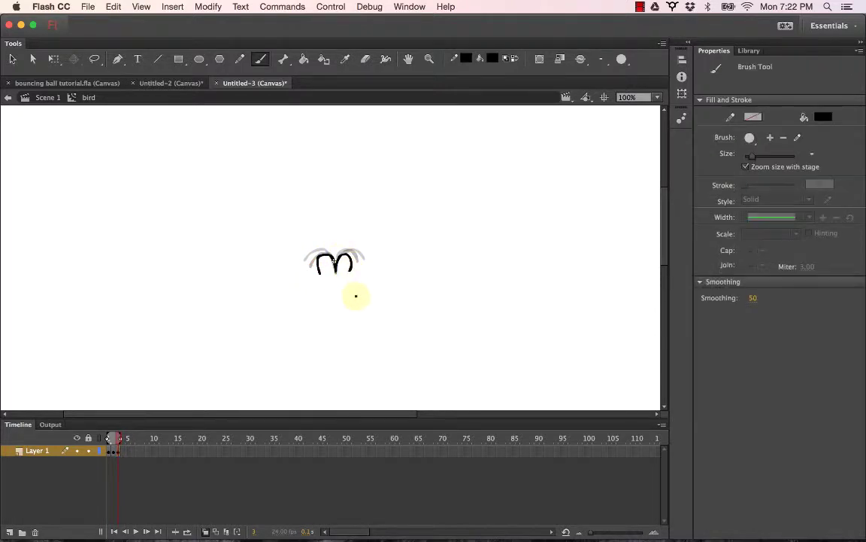
Step: Insert a blank keyframe at frame 4 and paint the bird with its wings raised back to the frame 2 pose
right_click(124, 452)
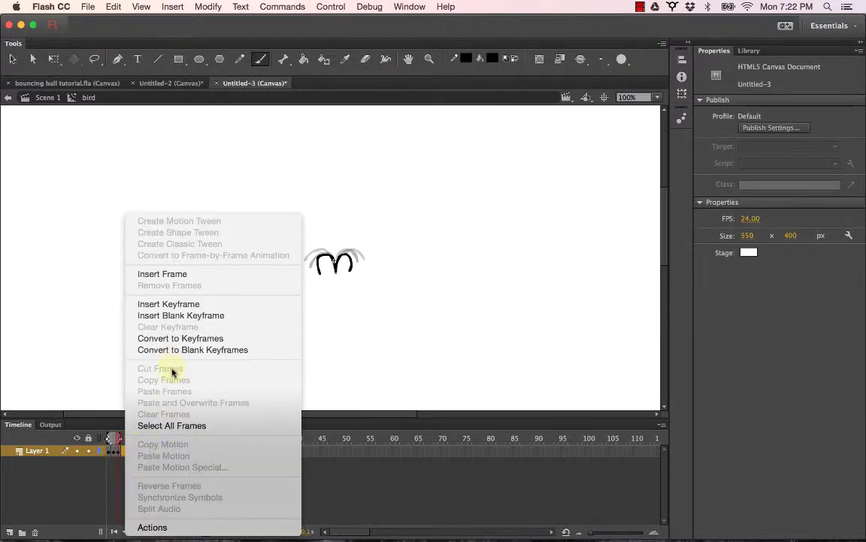
left_click(169, 315)
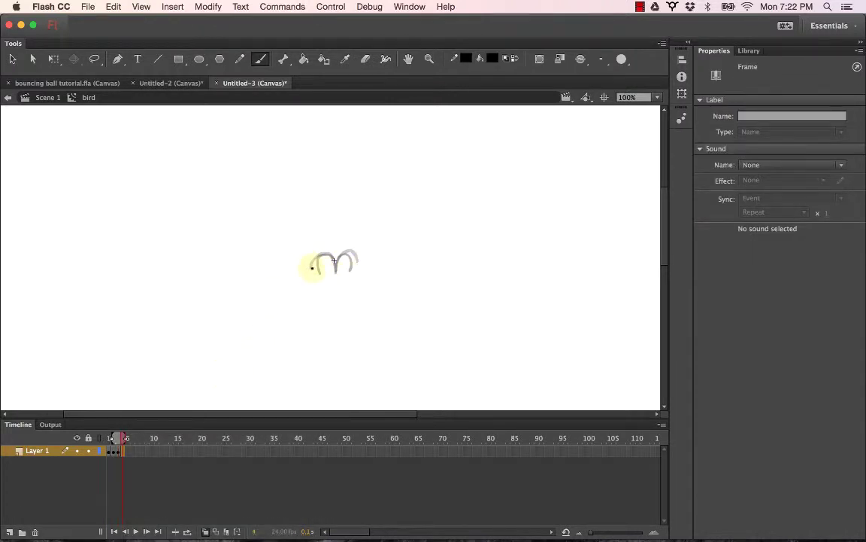
mouse_move(311, 267)
left_mouse_down()
mouse_move(325, 254)
mouse_move(338, 267)
mouse_move(354, 260)
left_mouse_up()
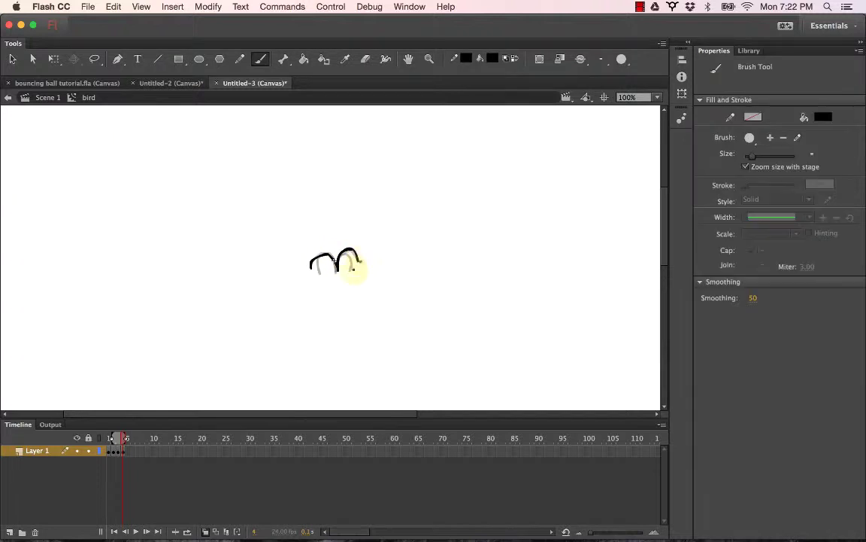
Step: Insert a blank keyframe at frame 5 and paint the bird with its wings spread upward and outward, undoing unsatisfactory strokes
right_click(129, 454)
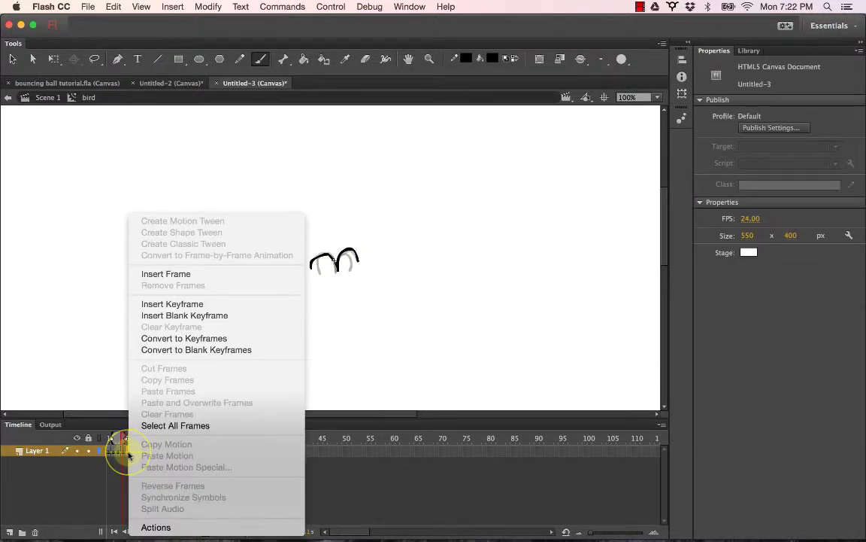
left_click(180, 317)
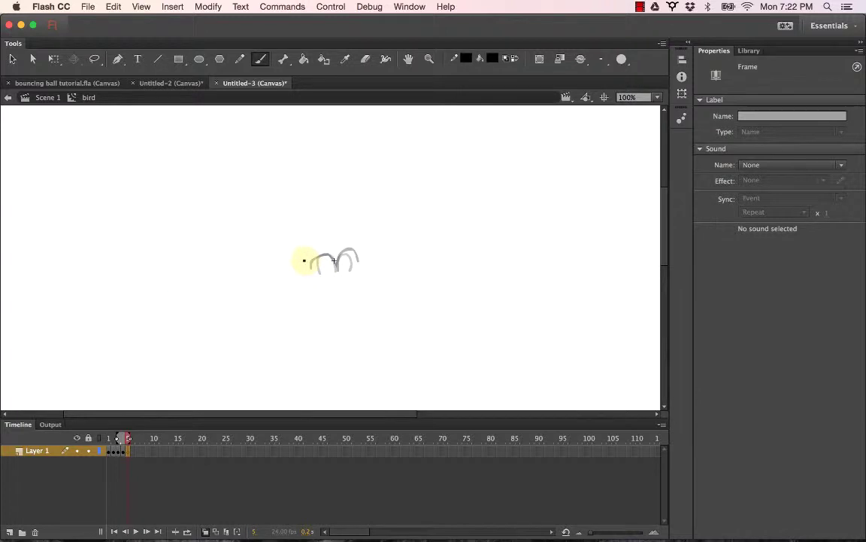
mouse_move(302, 256)
left_mouse_down()
mouse_move(338, 269)
mouse_move(336, 260)
left_mouse_up()
key("super+z")
key("super+z")
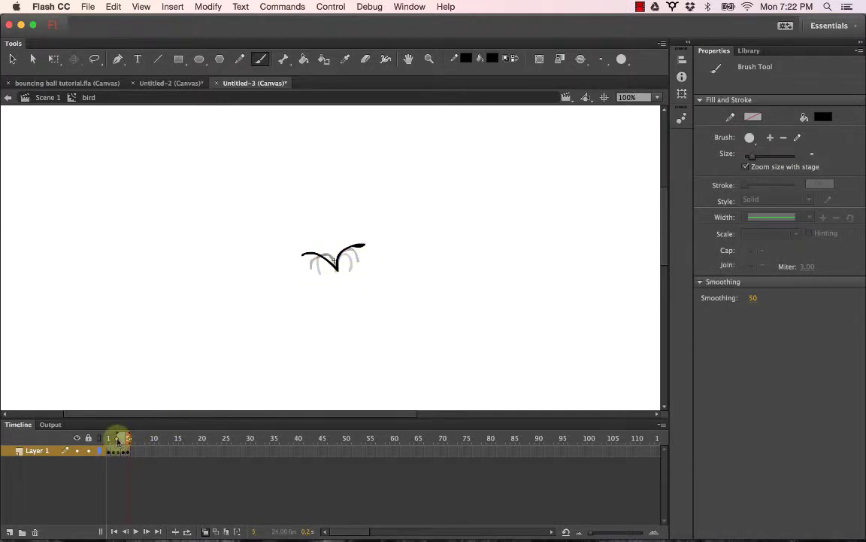
Step: Turn off onion skinning, enable looping over frames 1 to 5, and preview the wing-flap animation before stopping it
left_click_drag(117, 439, 107, 440)
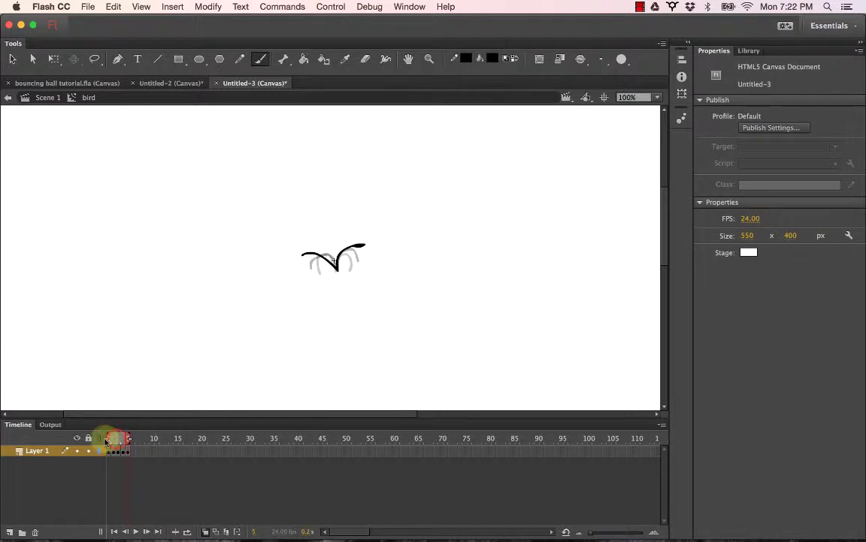
left_click(205, 531)
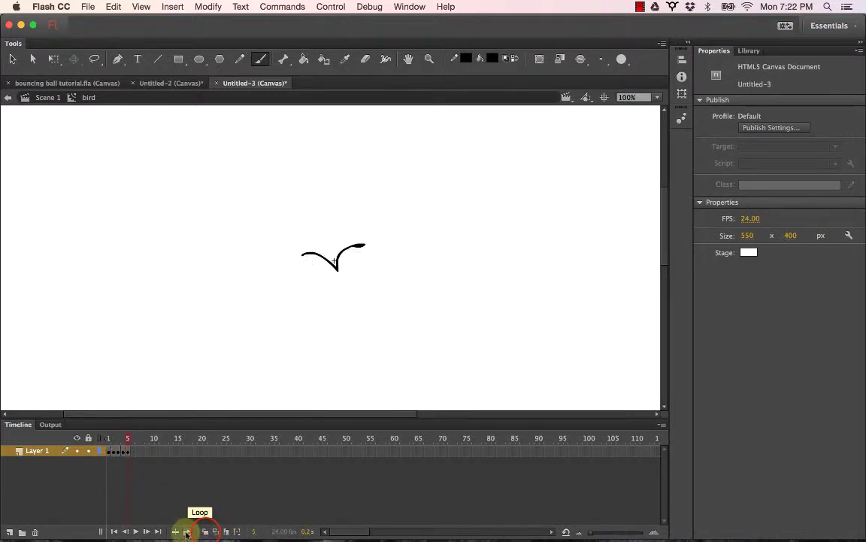
left_click(188, 532)
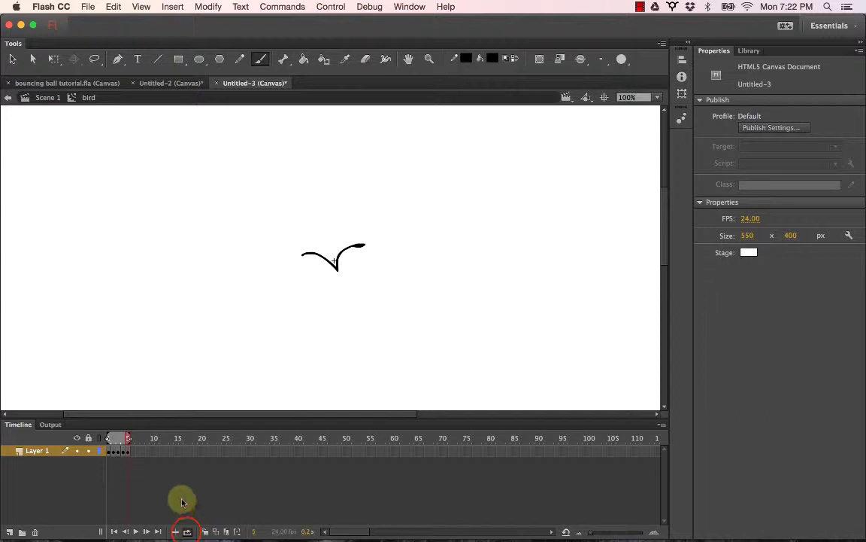
left_click(136, 533)
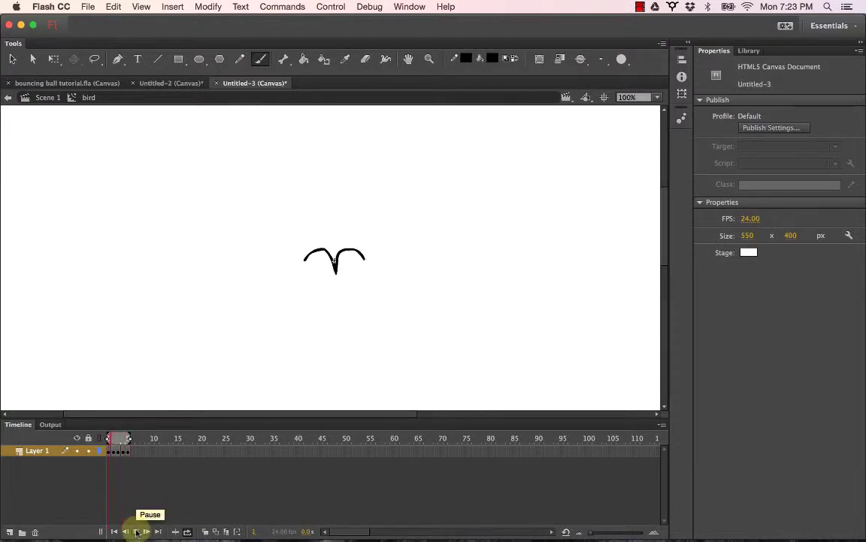
left_click(137, 531)
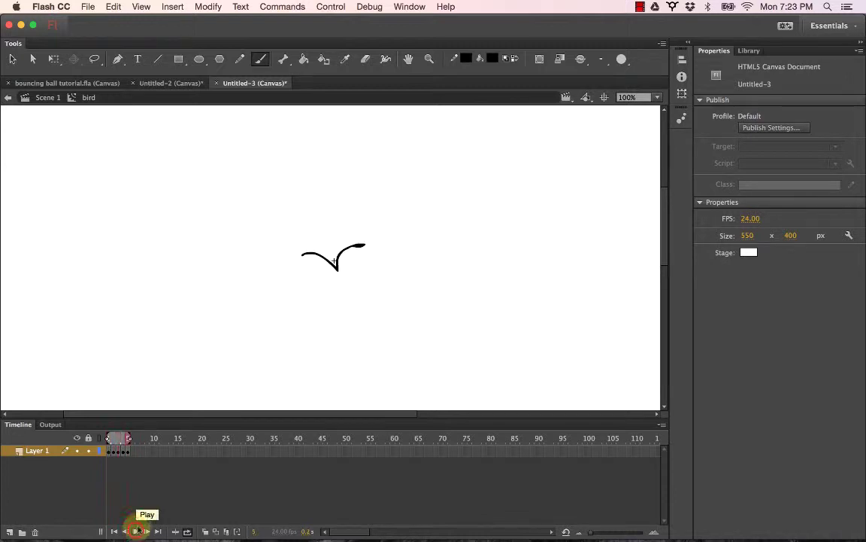
Step: Slow the wing flap by spacing the five keyframes two frames apart, at frames 1, 3, 5, 7 and 9, ending at frame 10
left_click(128, 452)
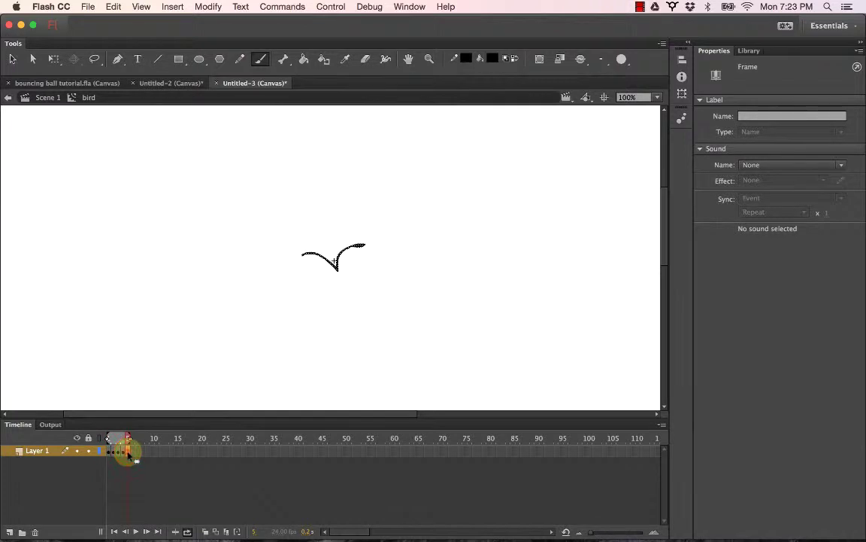
left_click(125, 451)
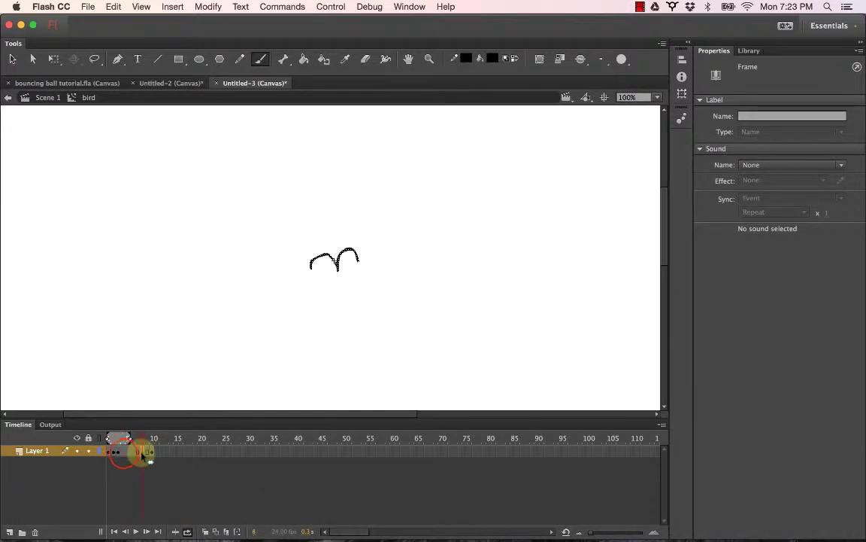
left_click(120, 452)
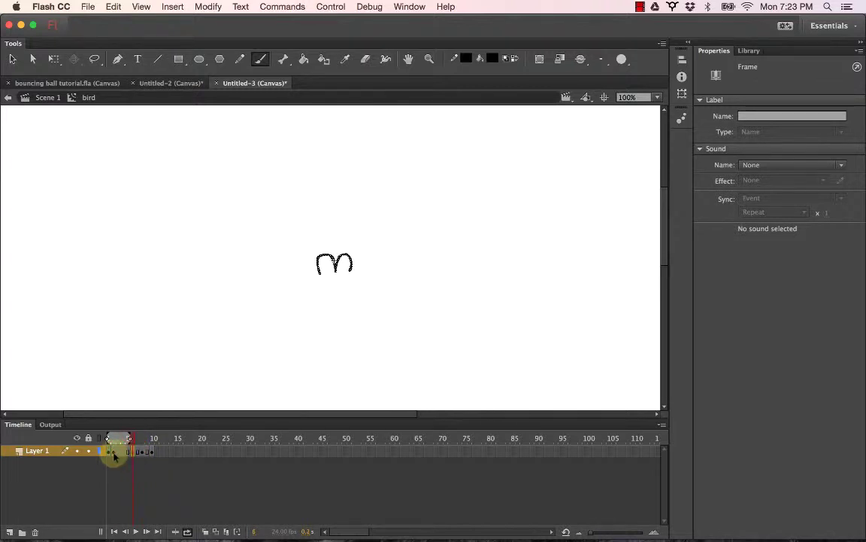
left_click(113, 452)
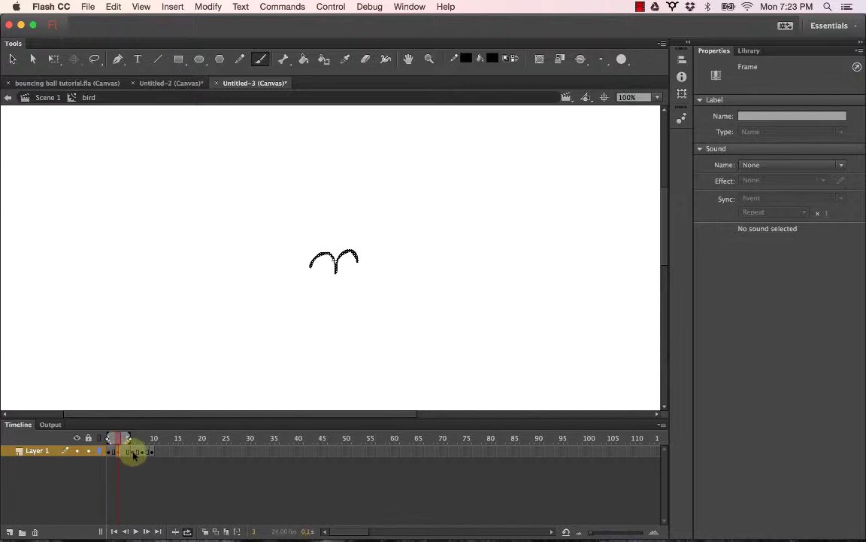
left_click(129, 452)
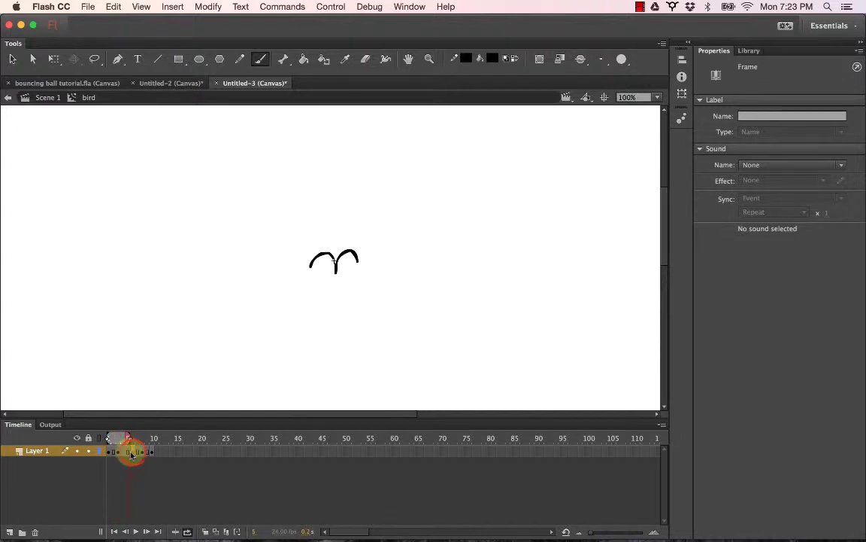
left_click(132, 453)
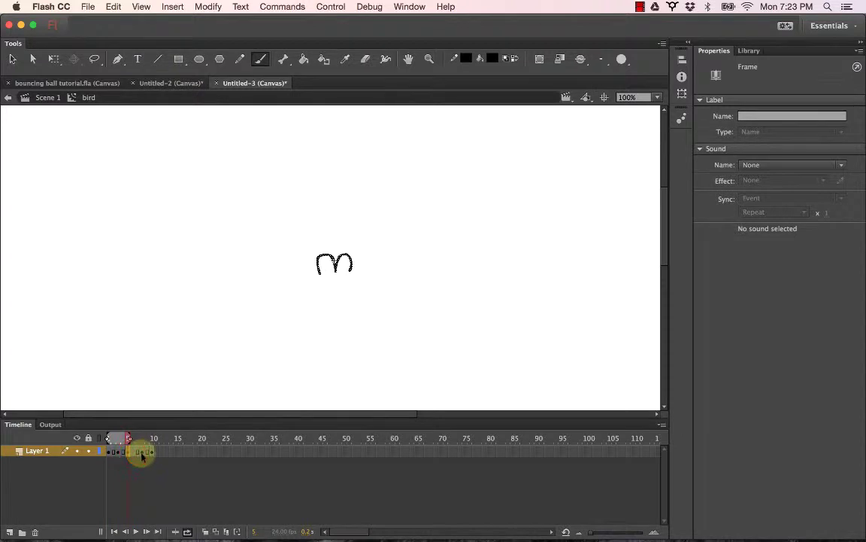
left_click(142, 452)
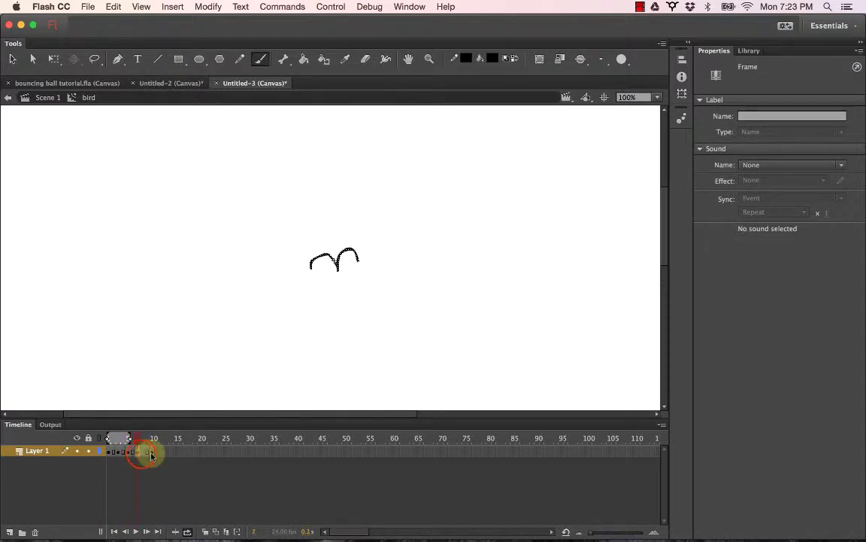
left_click(153, 452)
left_click(148, 455)
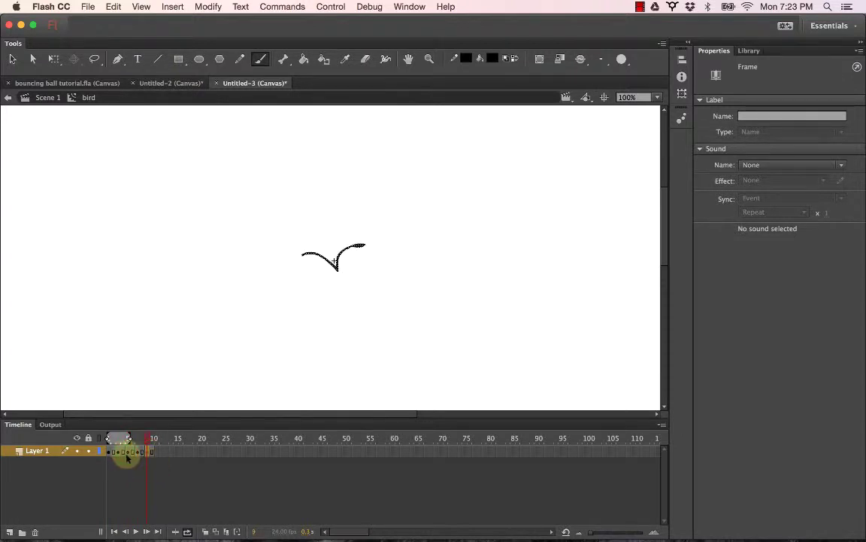
Step: Extend the loop range to frame 10 and preview the slower wing flap before stopping it
left_click_drag(129, 439, 155, 438)
left_click(135, 531)
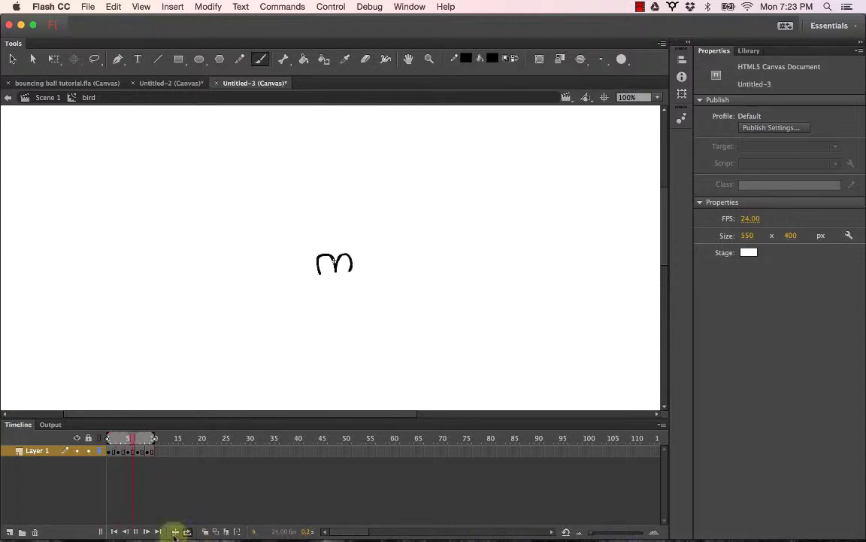
left_click(136, 531)
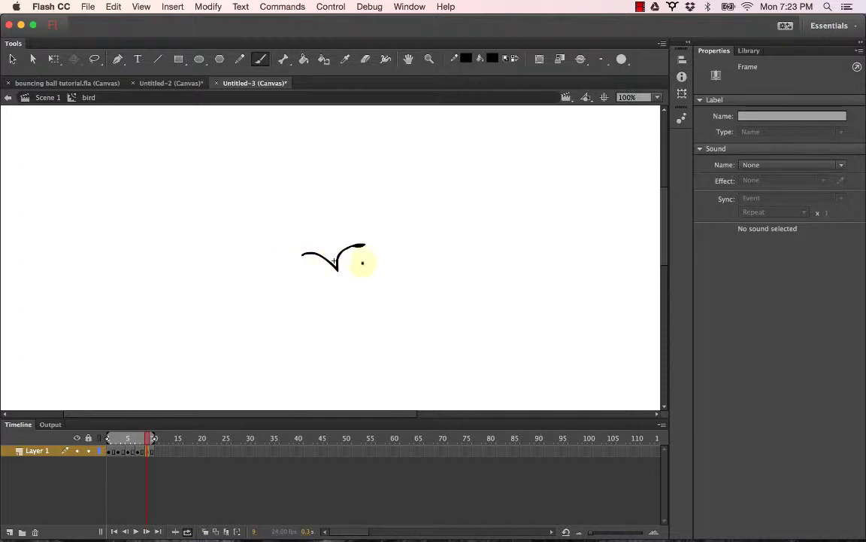
Step: Return to Scene 1 and test the flapping bird in the browser, switching back to Flash CC when done
left_click(46, 98)
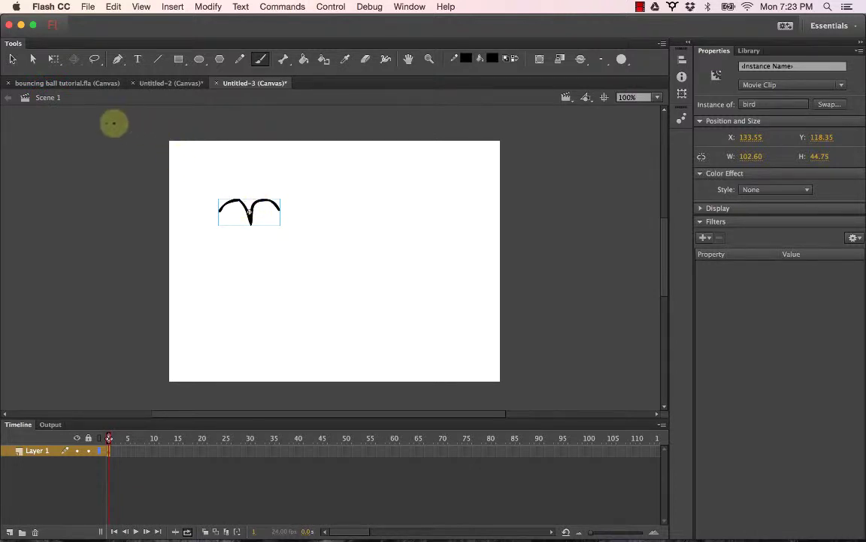
key("super+Return")
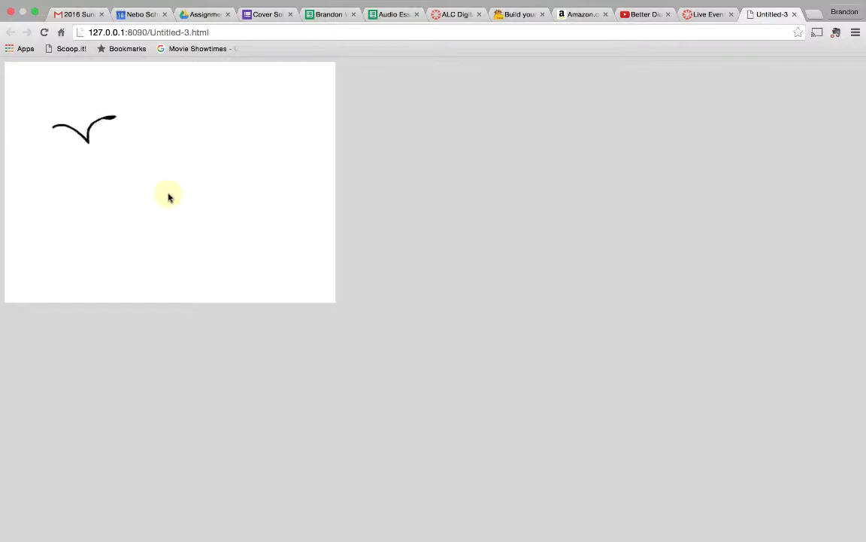
key("super+Tab")
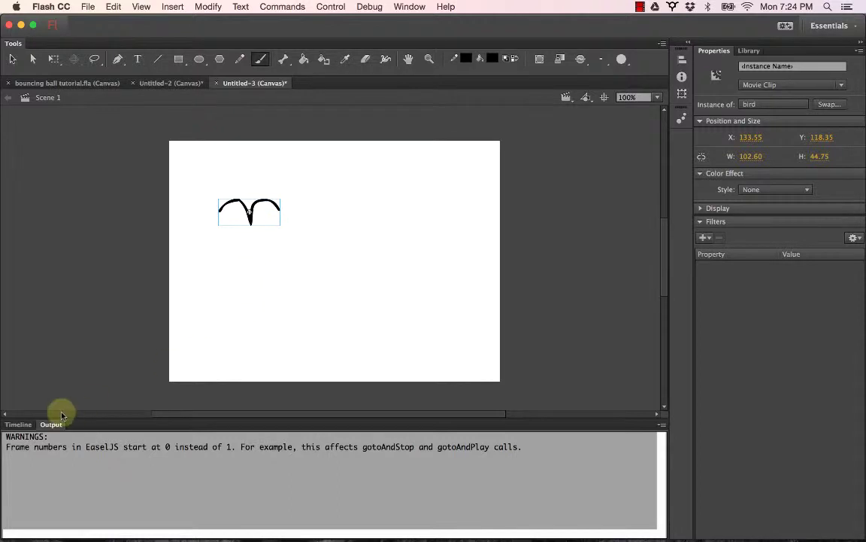
Step: Show the main timeline again and move the bird at frame 1 horizontally off the stage's left edge, to about X -69
left_click(17, 425)
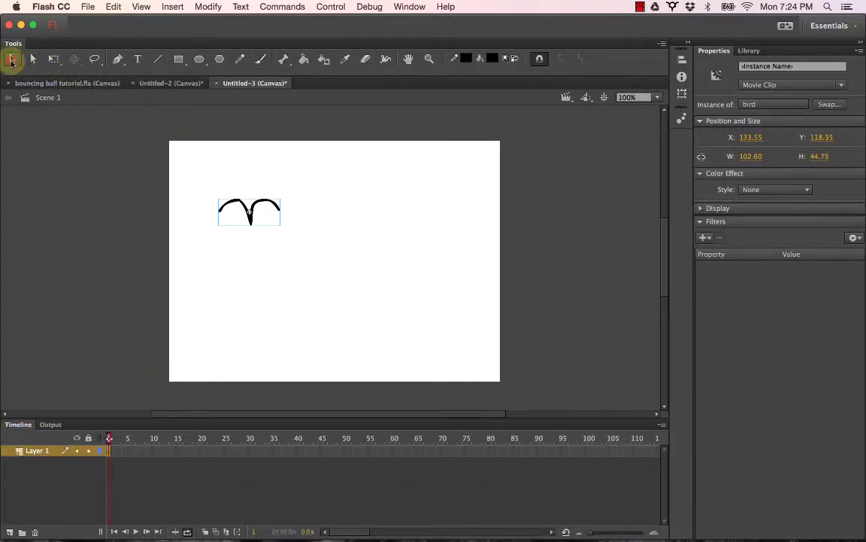
left_click(12, 59)
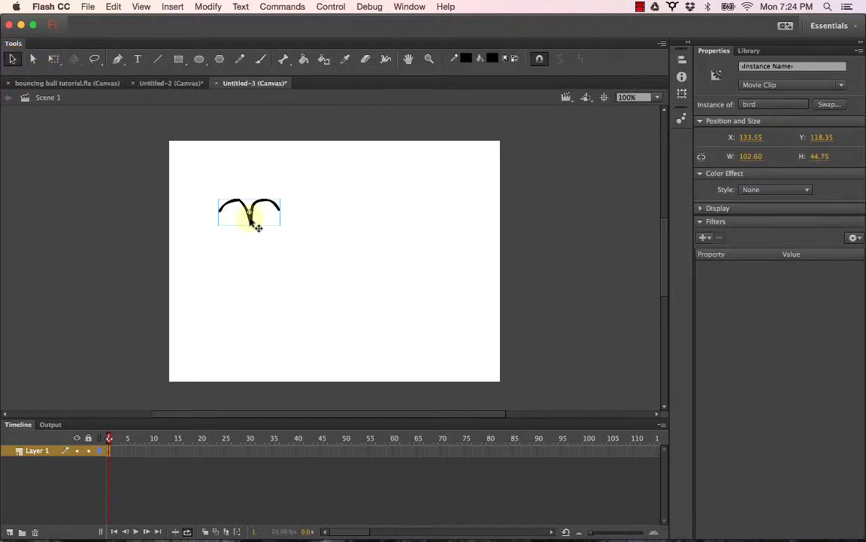
left_click_drag(257, 227, 127, 215)
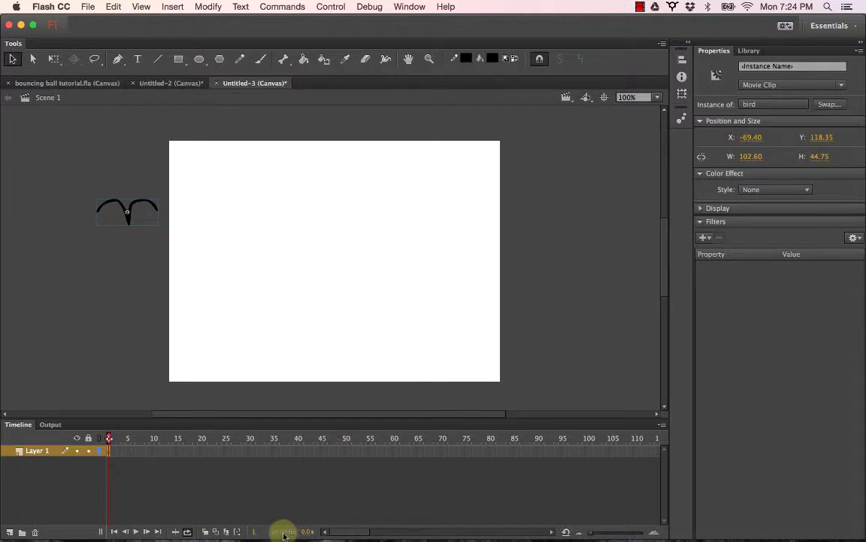
Step: Insert a keyframe at frame 48 and move the bird straight across beyond the stage's right edge, to about X 642, checking both end frames
left_click(335, 449)
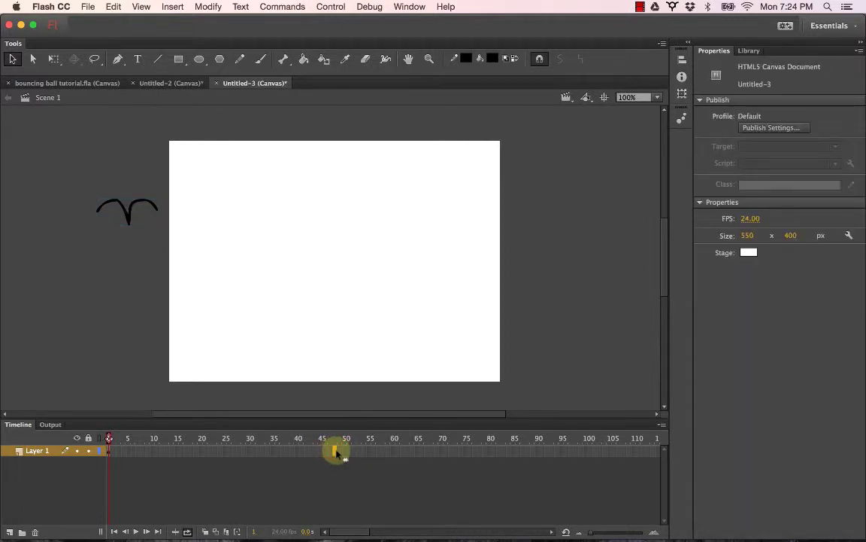
right_click(336, 449)
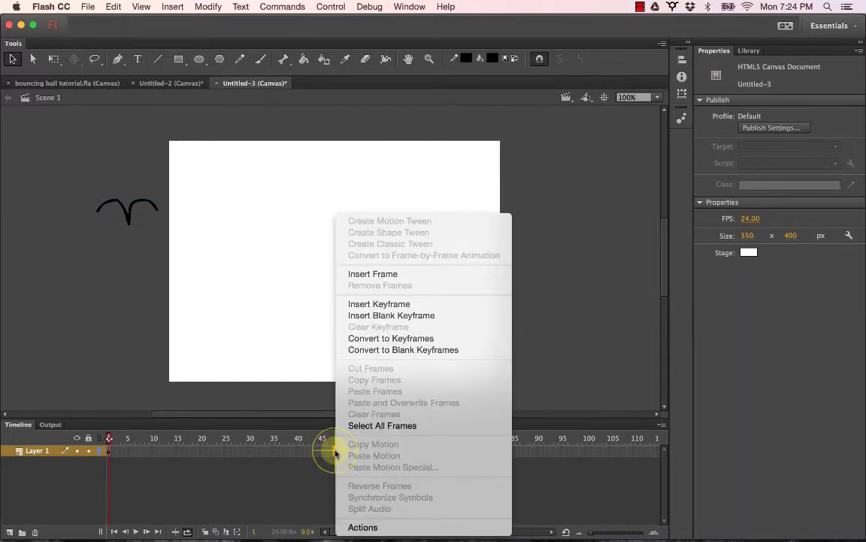
left_click(369, 305)
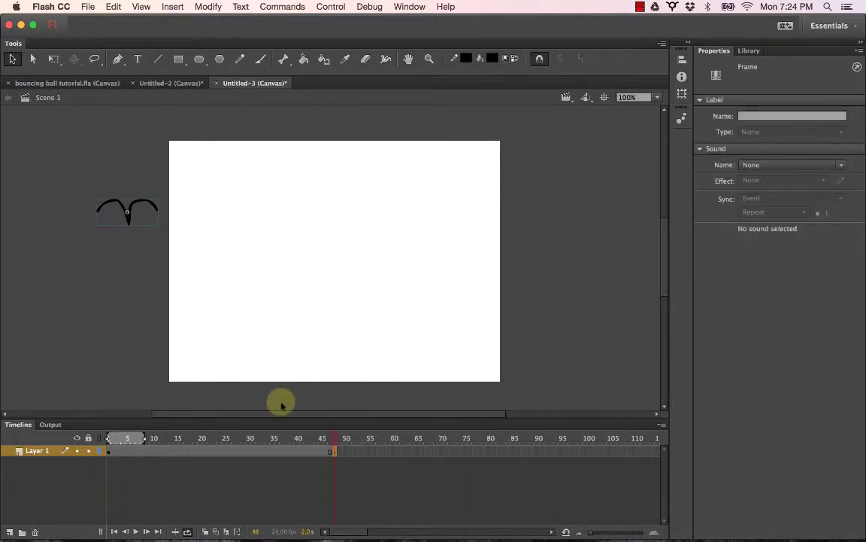
left_click_drag(128, 220, 557, 221)
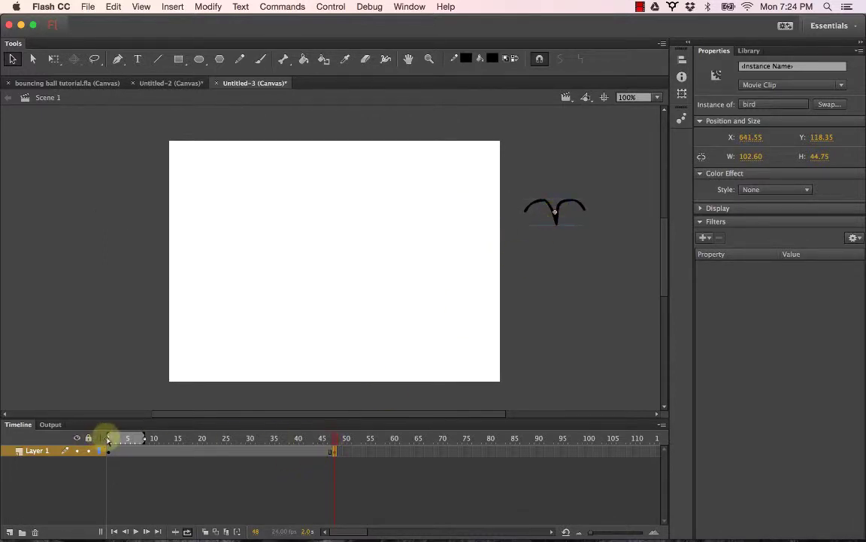
left_click(109, 440)
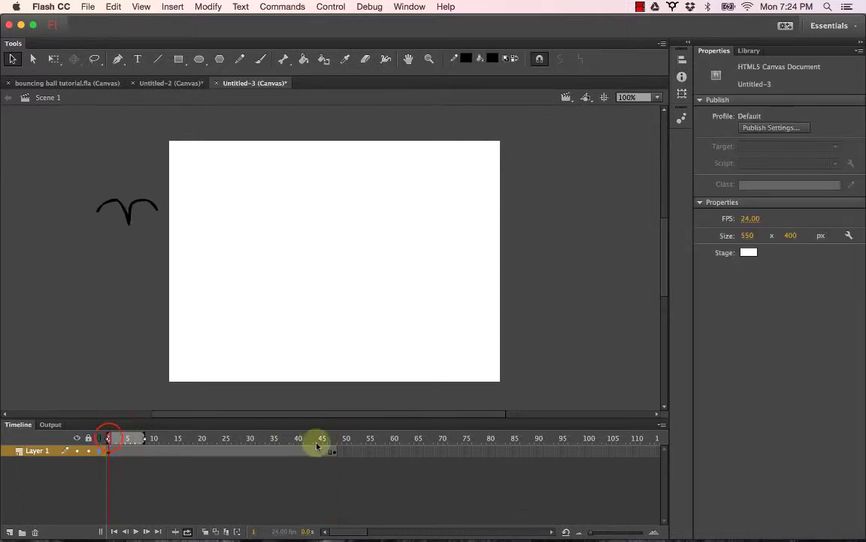
left_click_drag(177, 437, 335, 438)
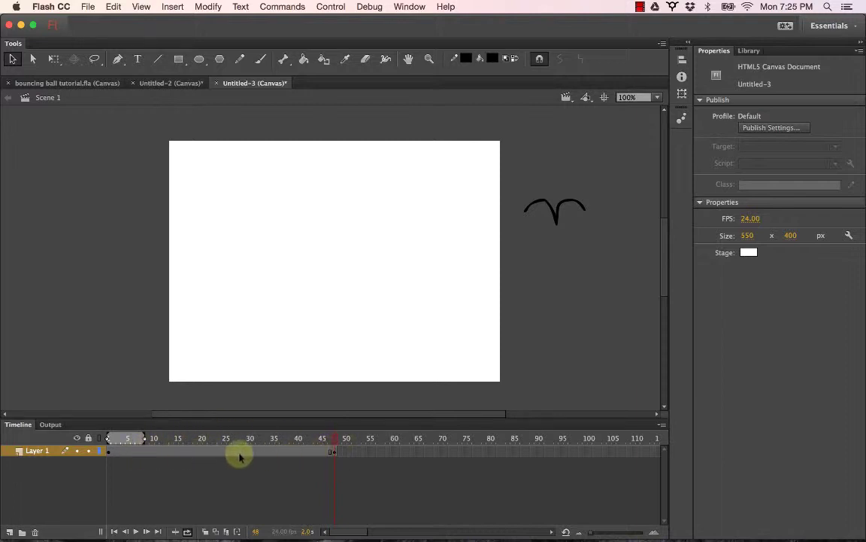
Step: Create a classic tween between frames 1 and 48 and scrub through it to check the bird's flight
left_click(173, 451)
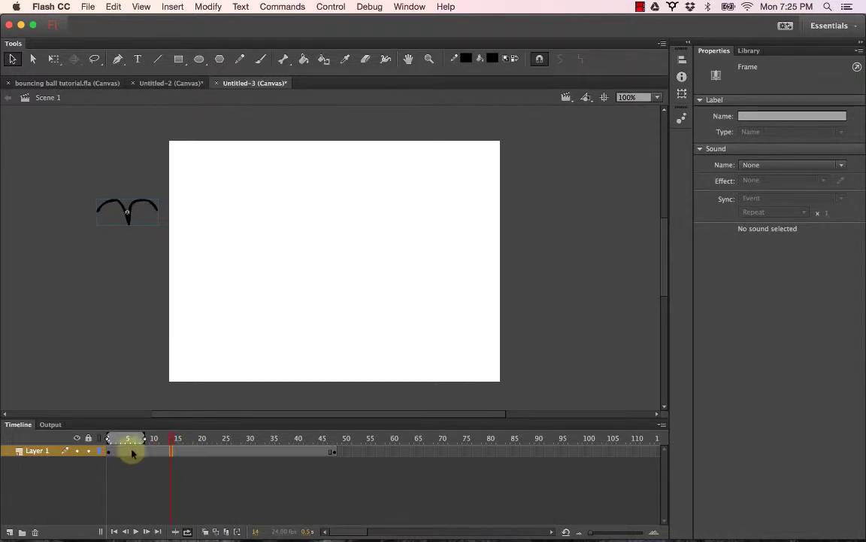
right_click(180, 450)
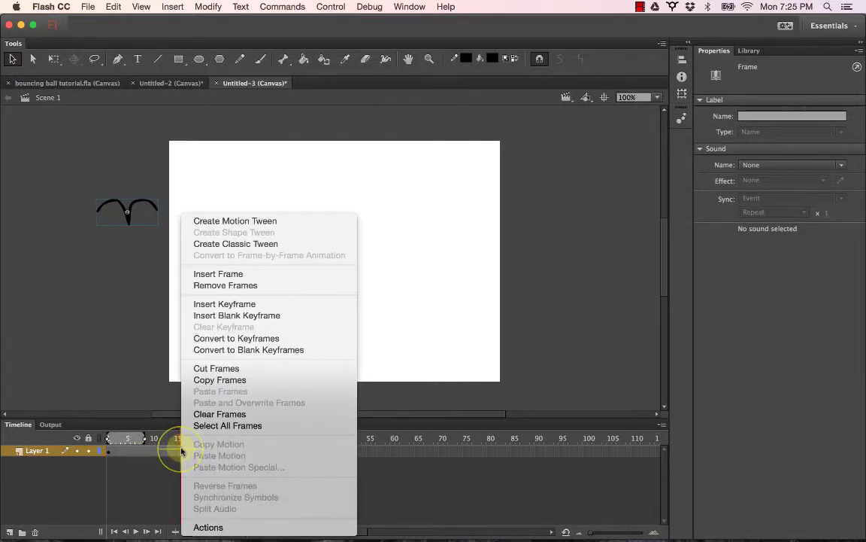
left_click(241, 249)
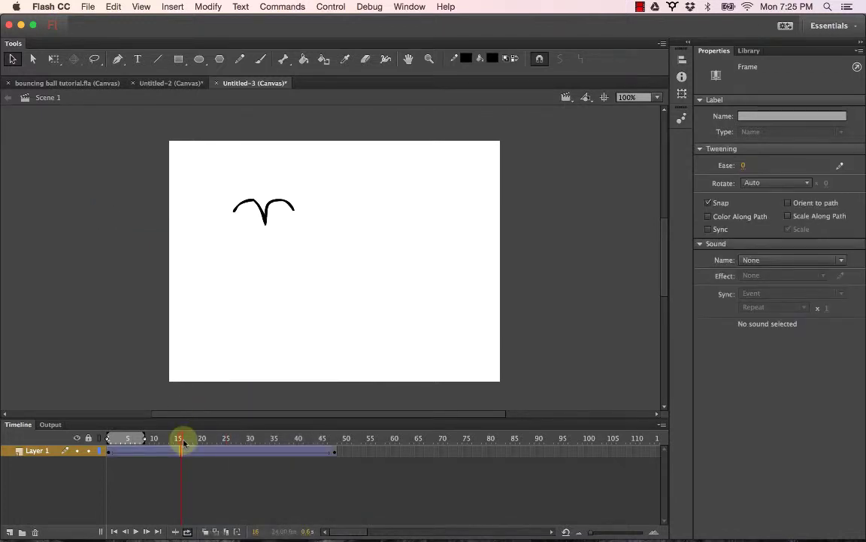
mouse_move(183, 443)
left_mouse_down()
mouse_move(107, 442)
mouse_move(327, 441)
mouse_move(109, 441)
mouse_move(175, 440)
left_mouse_up()
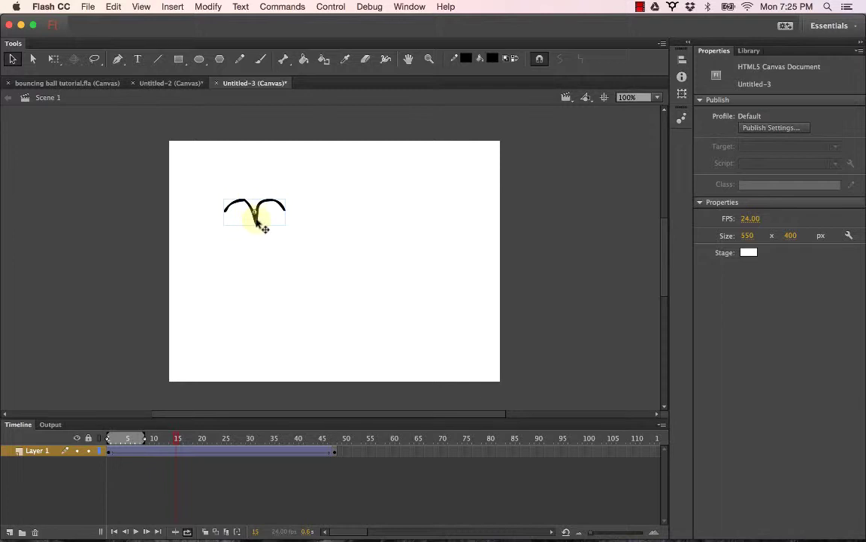
Step: Open the bird movie clip from the stage, review its ten wing-flap frames and return to Scene 1
double_click(263, 224)
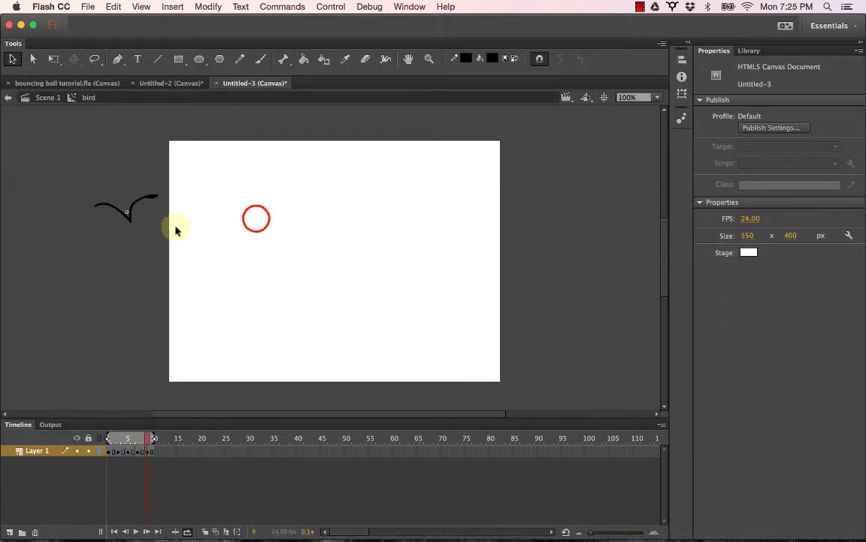
left_click(148, 437)
mouse_move(109, 439)
left_mouse_down()
mouse_move(140, 442)
mouse_move(111, 449)
mouse_move(153, 452)
left_mouse_up()
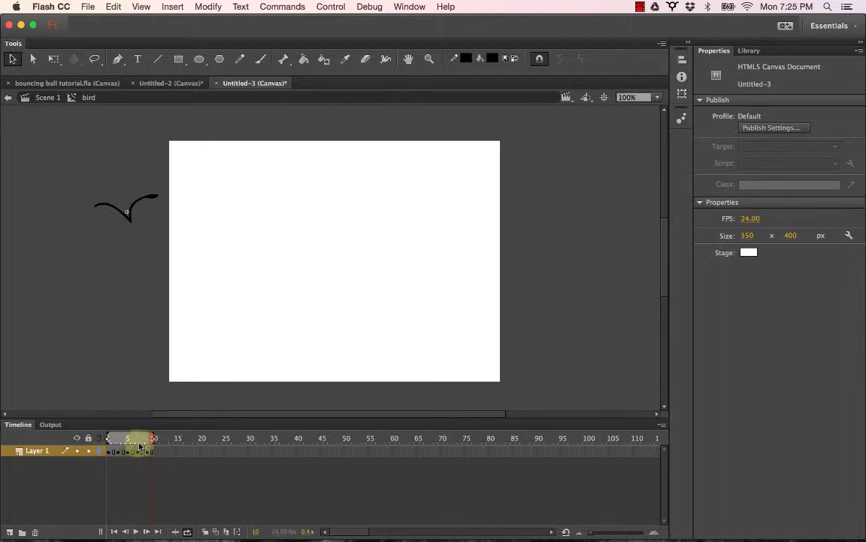
left_click(49, 98)
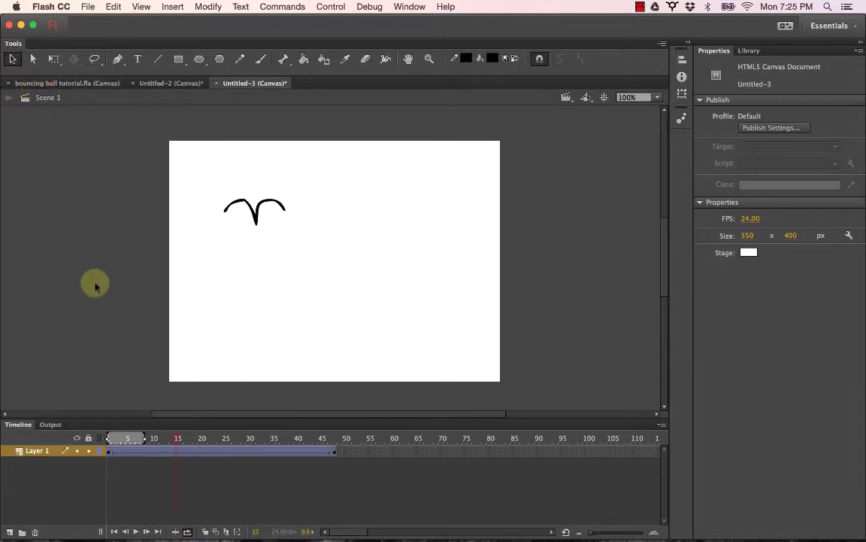
Step: Check the bird's position around frames 10, 20, 30 and 40, then test the movie and close the preview
left_click(153, 442)
left_click(202, 442)
left_click(250, 442)
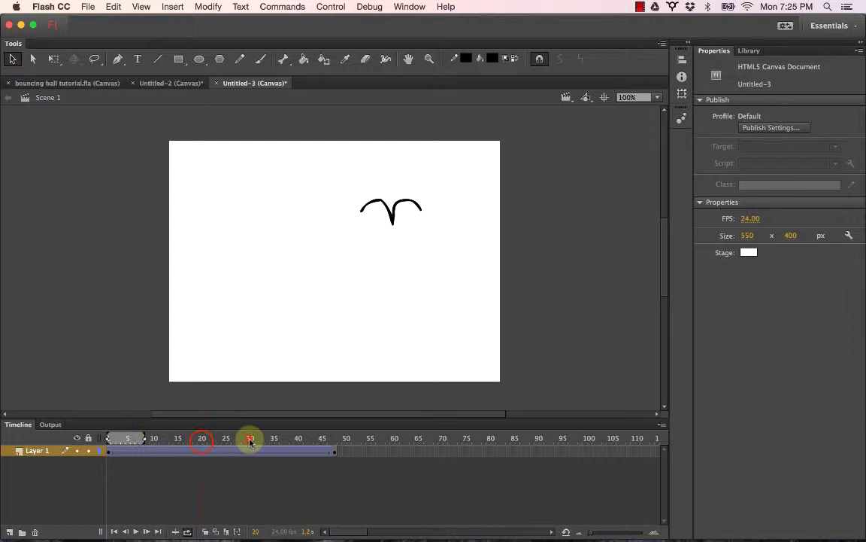
left_click(300, 443)
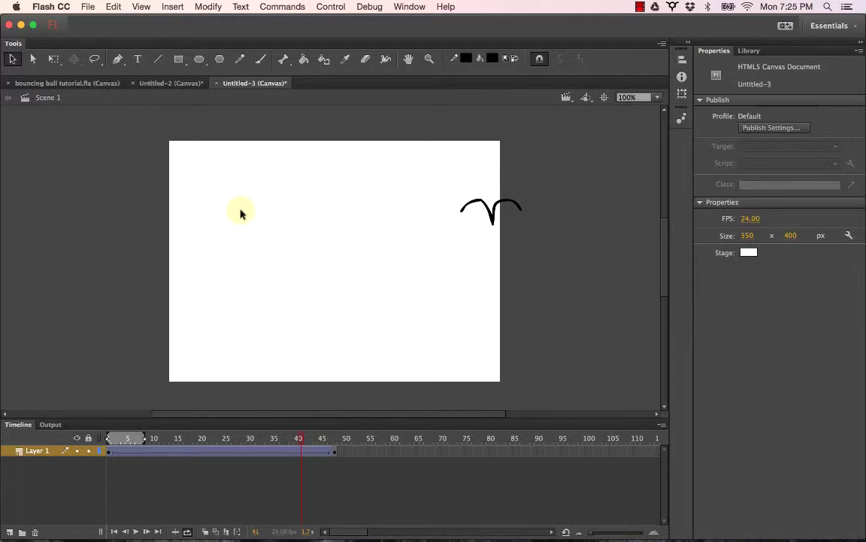
key("super+Return")
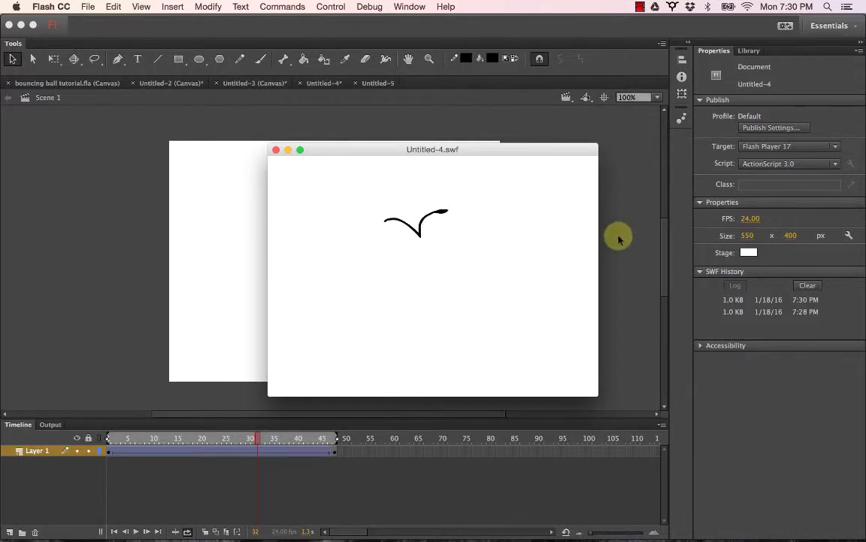
left_click(276, 149)
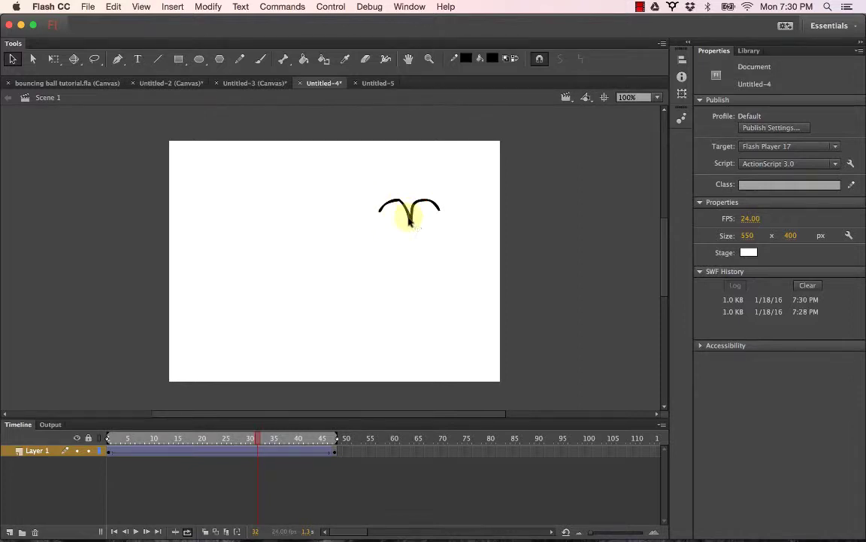
Step: Go to frame 1 of the main timeline and add three new layers above Layer 1
left_click(109, 438)
left_click(10, 532)
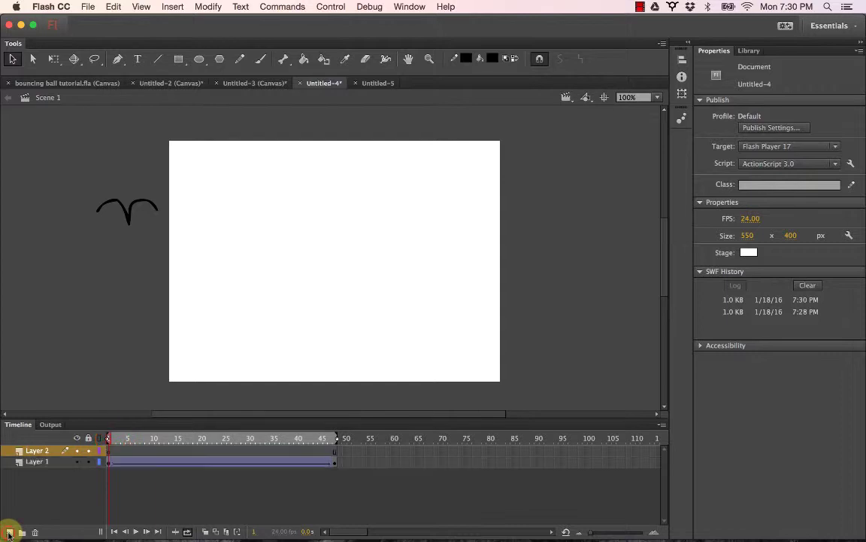
left_click(10, 532)
left_click(10, 531)
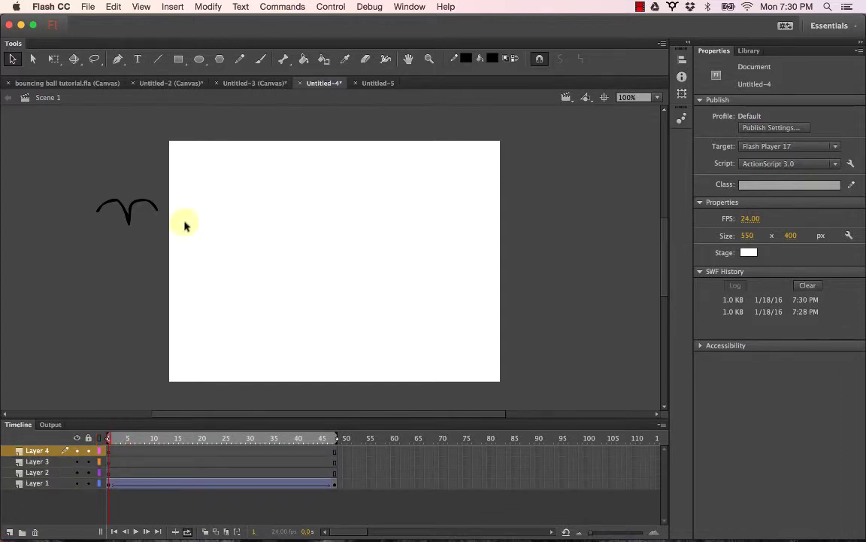
Step: Rename Layer 1 as bird, Layer 2 as small bird, Layer 3 as large bird, and label Layer 4 for the biggest bird
right_click(130, 210)
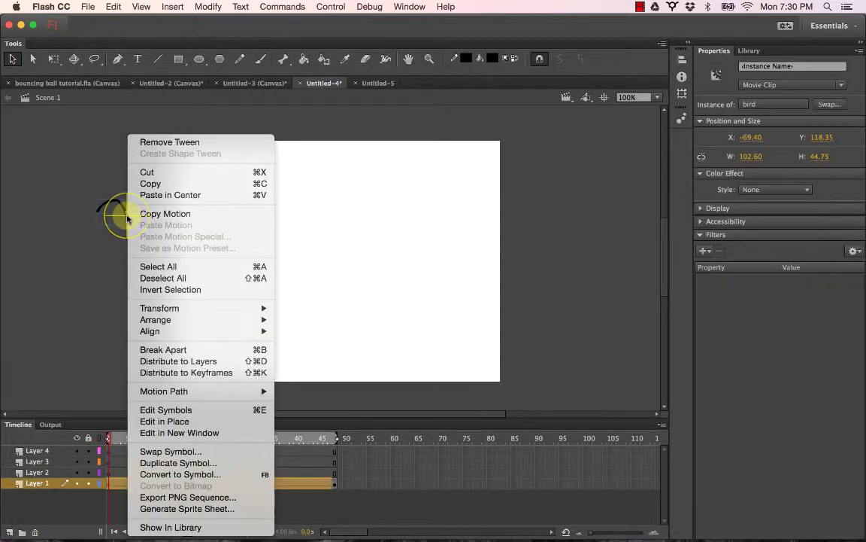
left_click(106, 232)
left_click(42, 484)
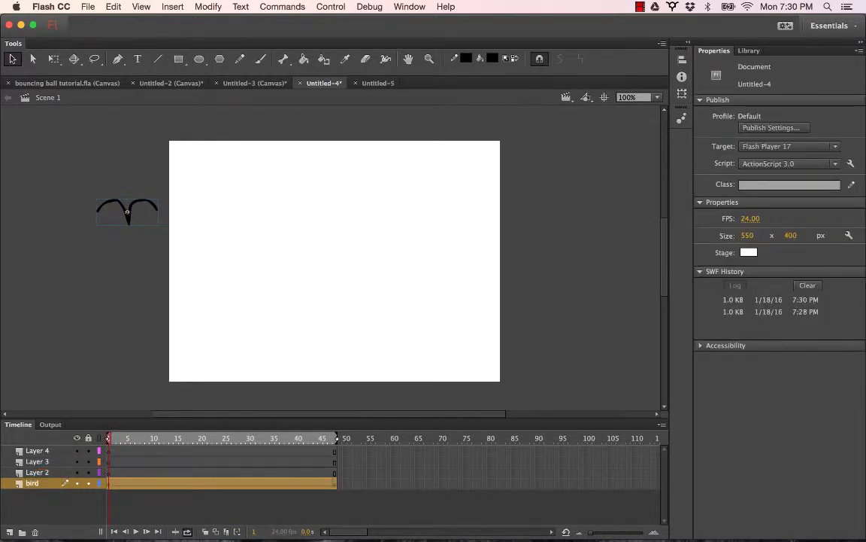
double_click(41, 473)
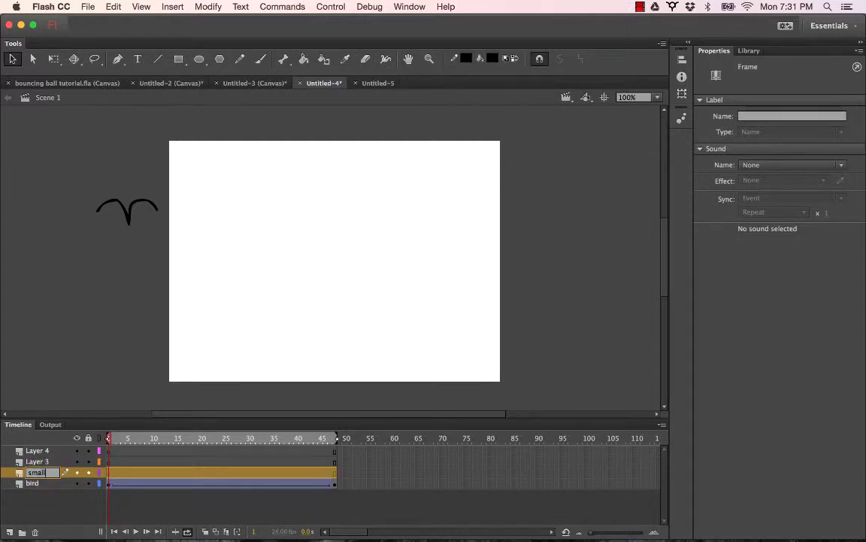
left_click(40, 462)
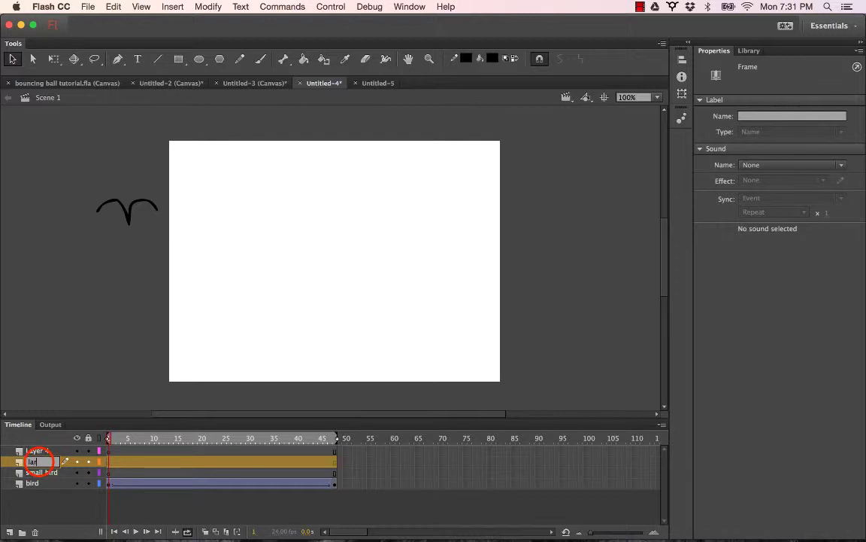
left_click(45, 452)
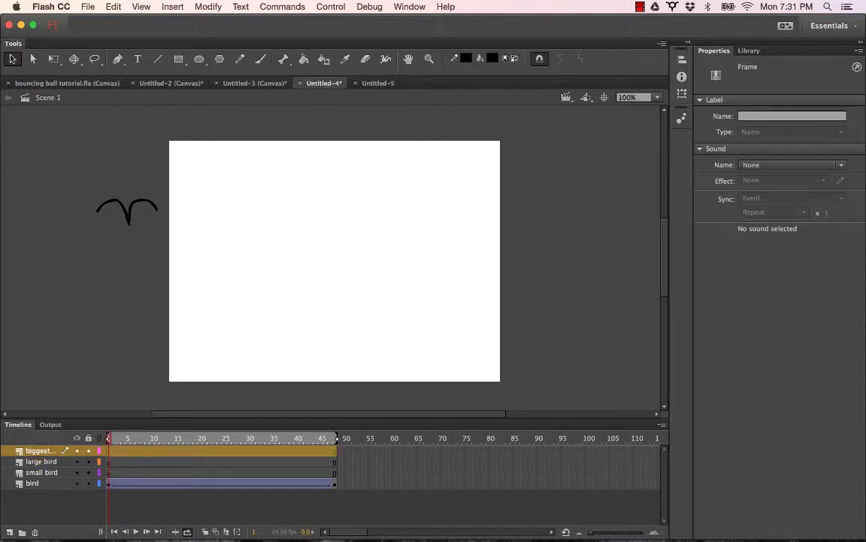
Step: Place a library bird instance on the small bird layer below the original bird and shrink it to less than half size
left_click(47, 472)
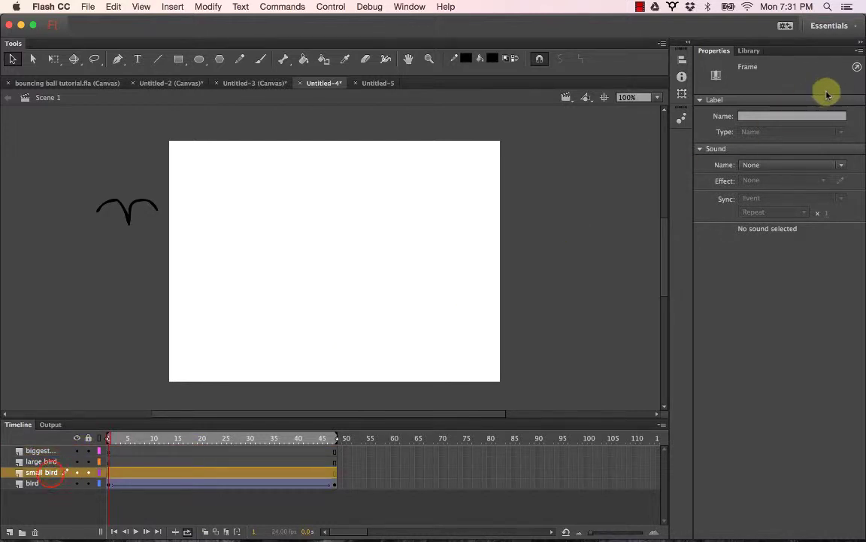
left_click(749, 51)
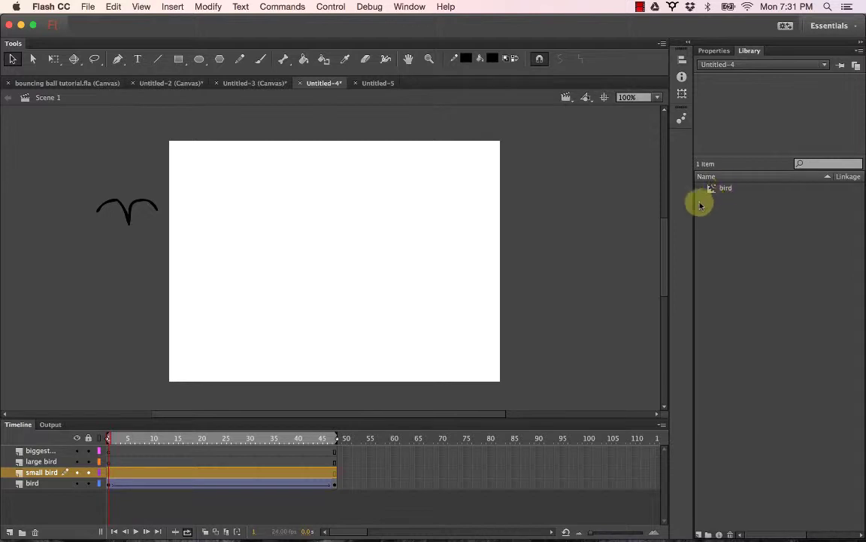
left_click_drag(719, 188, 155, 282)
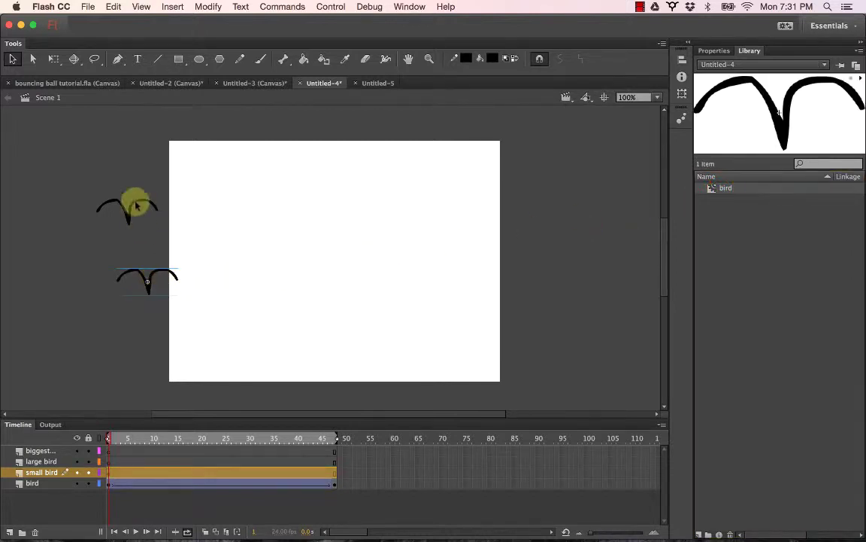
left_click(76, 61)
left_click(54, 59)
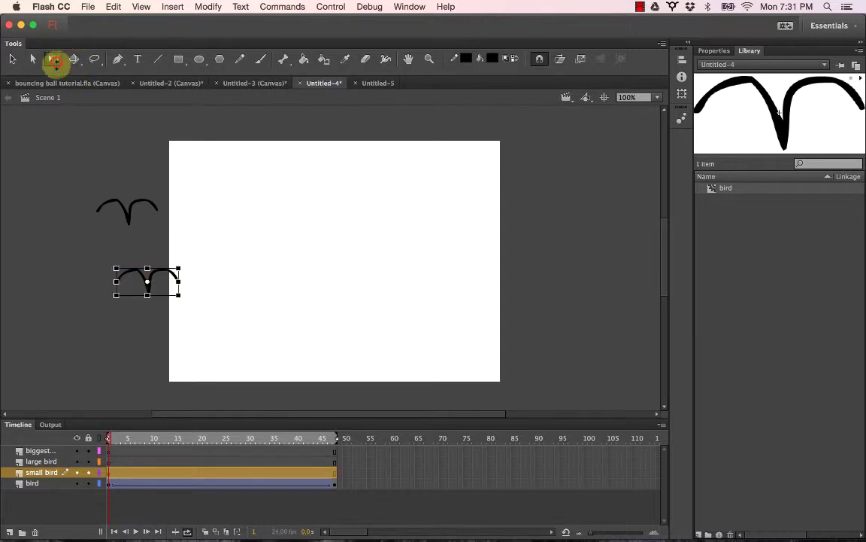
left_click_drag(178, 295, 167, 290)
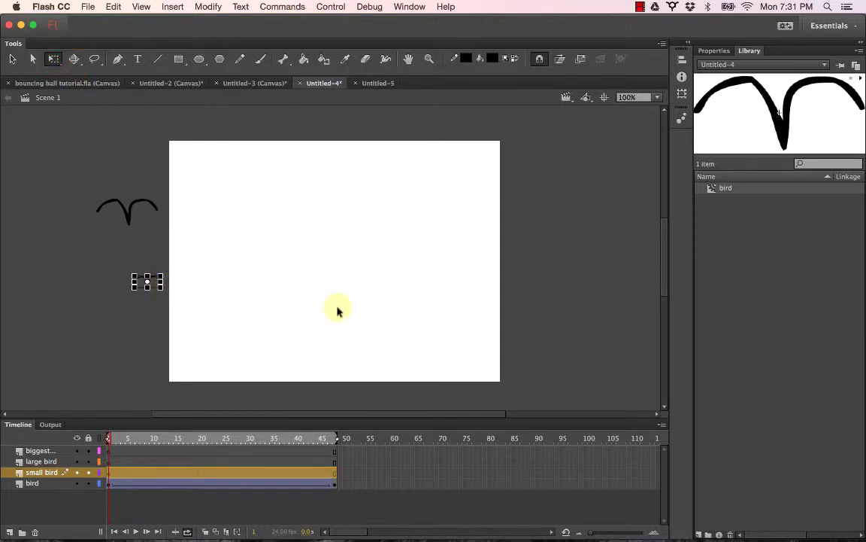
Step: Place a bird instance on the large bird layer, enlarge it to about twice its size and move it slightly up on the stage
left_click(47, 462)
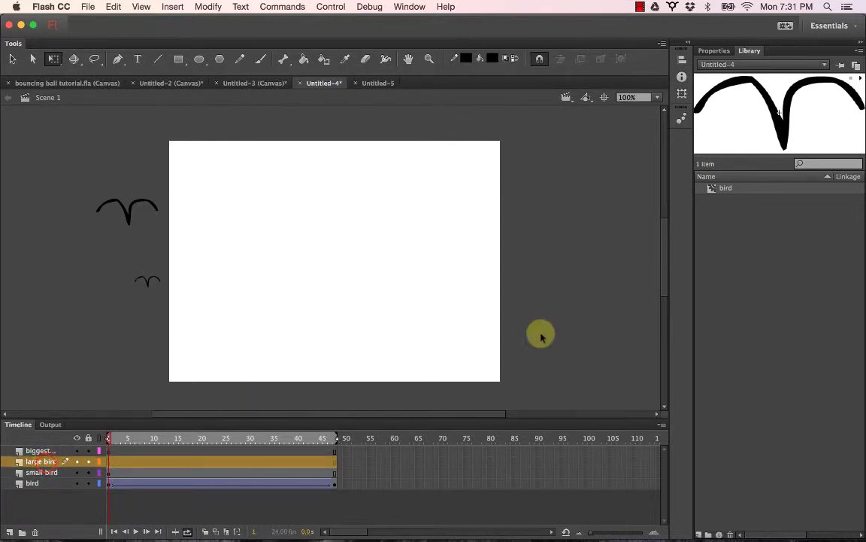
left_click_drag(722, 187, 232, 210)
left_click_drag(239, 270, 305, 323)
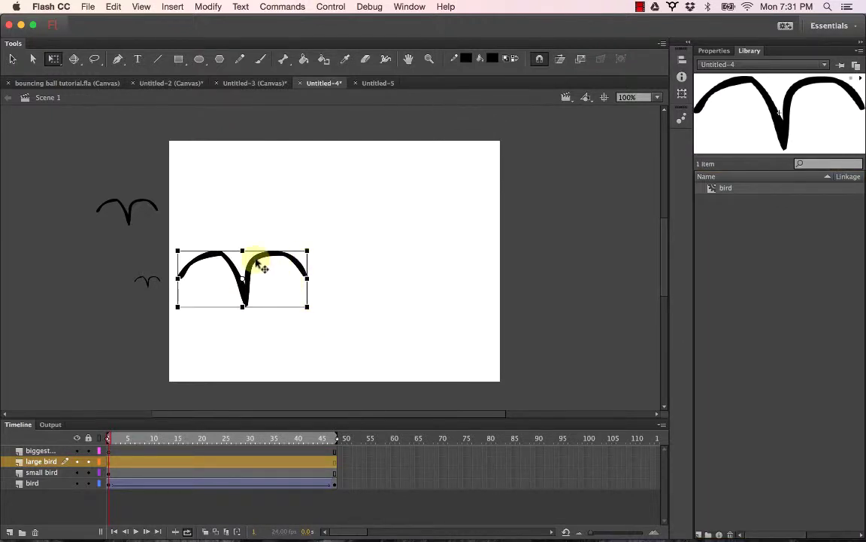
left_click_drag(262, 268, 261, 238)
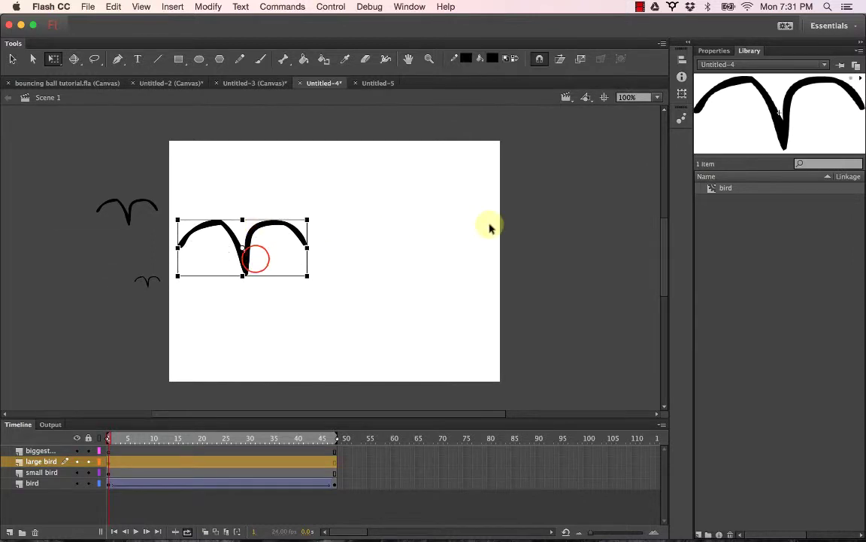
Step: Place a bird instance on the biggest bird's layer, enlarge it to about three times its size near the stage's top, and test the movie
left_click(37, 450)
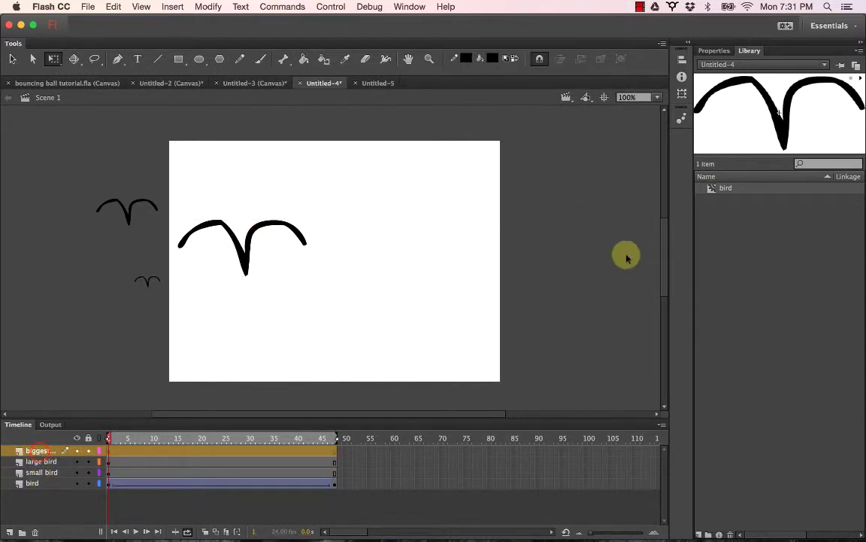
left_click_drag(735, 191, 375, 216)
left_click_drag(299, 156, 310, 157)
key("super+Return")
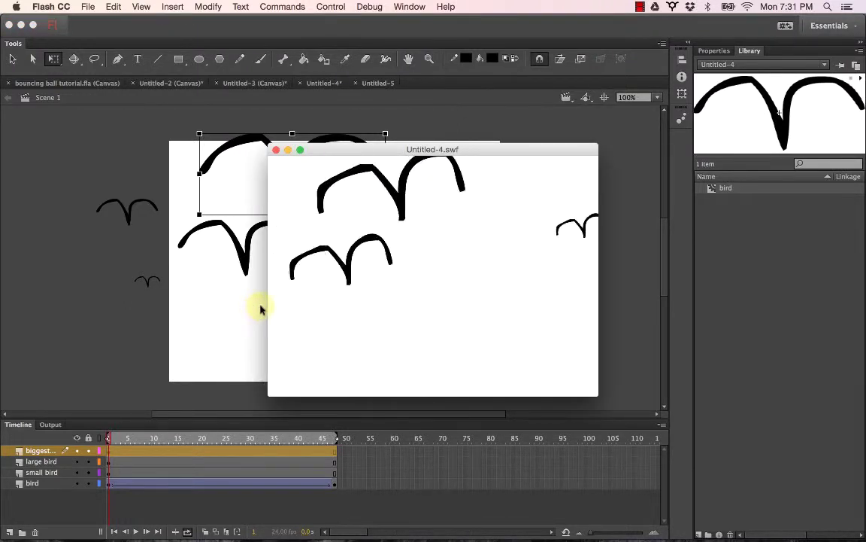
left_click(276, 150)
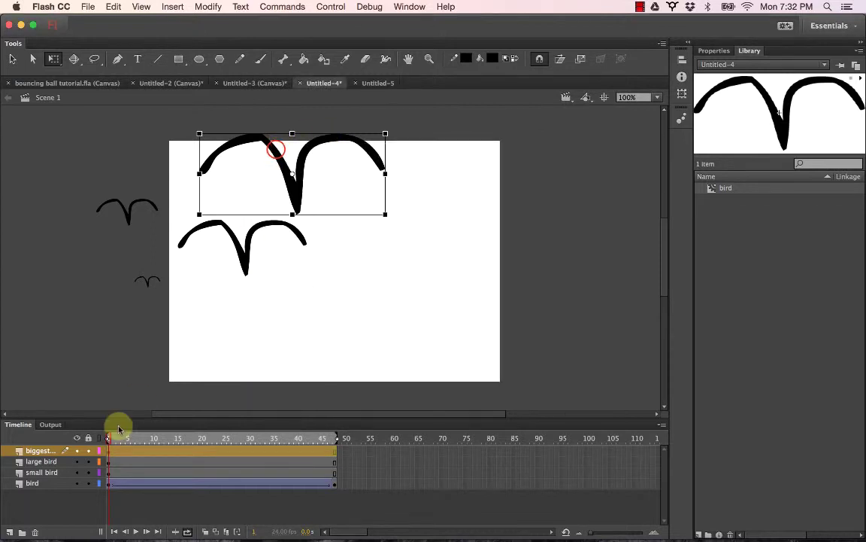
Step: Insert a keyframe at frame 48 of the small bird layer and move the small bird straight across beyond the stage's right edge
left_click(336, 472)
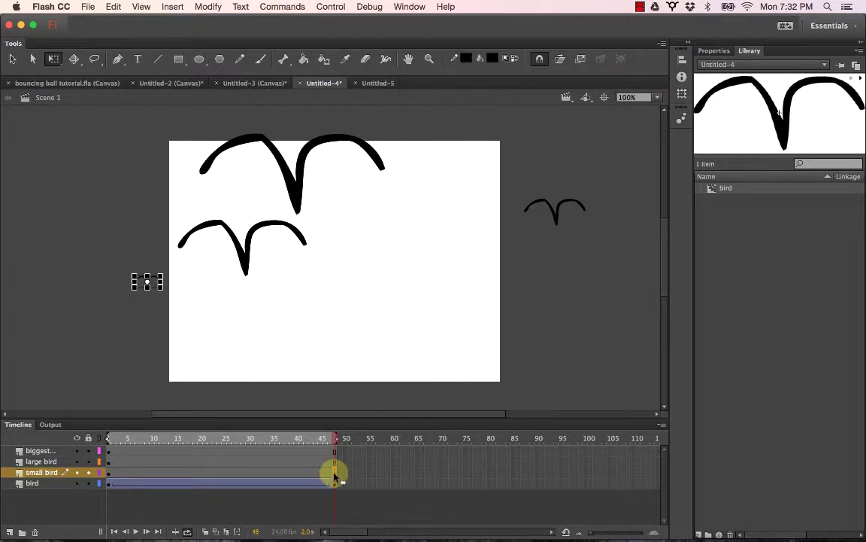
right_click(335, 471)
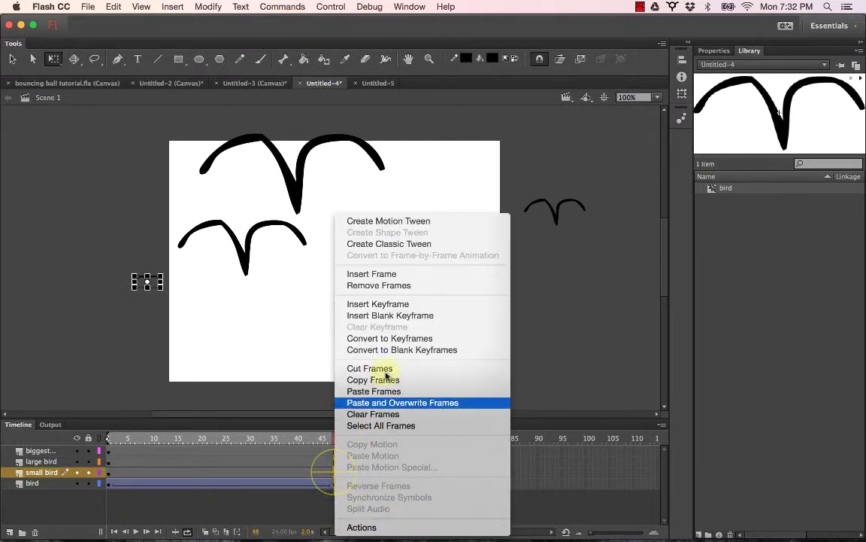
left_click(385, 304)
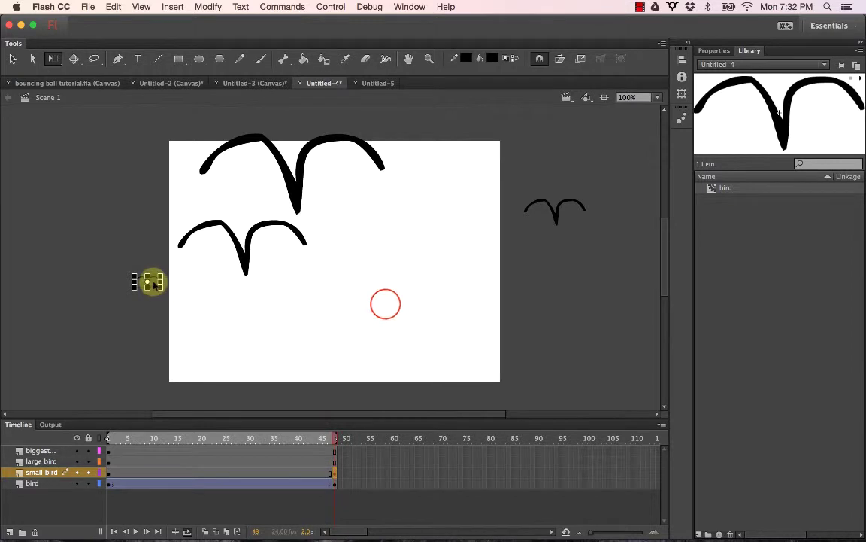
key("v")
left_click_drag(154, 283, 398, 294)
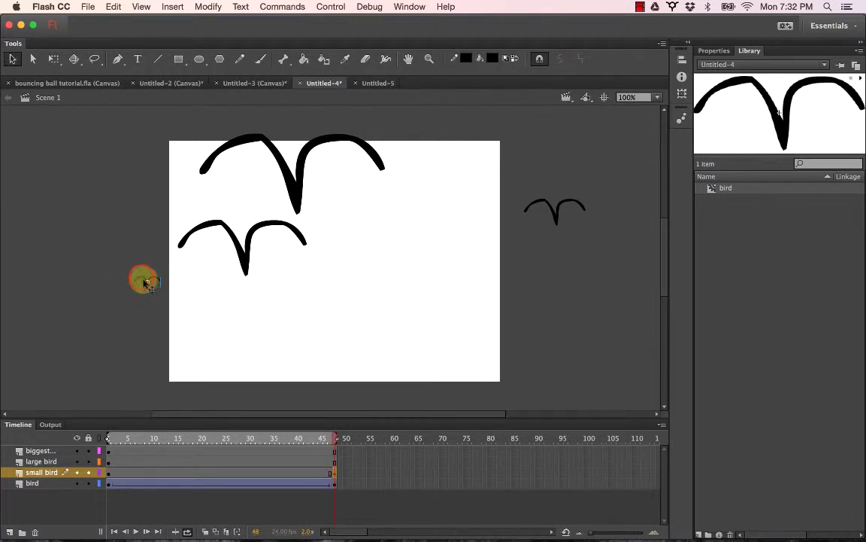
left_click_drag(147, 283, 518, 283)
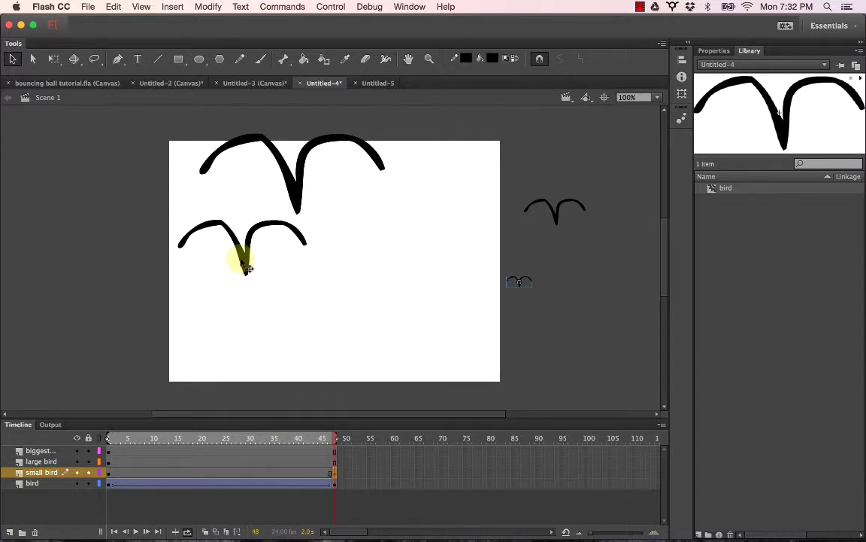
Step: Move the large bird off the stage's left edge, insert a keyframe at frame 48 of its layer and move it beyond the right edge
left_click_drag(246, 263, 99, 256)
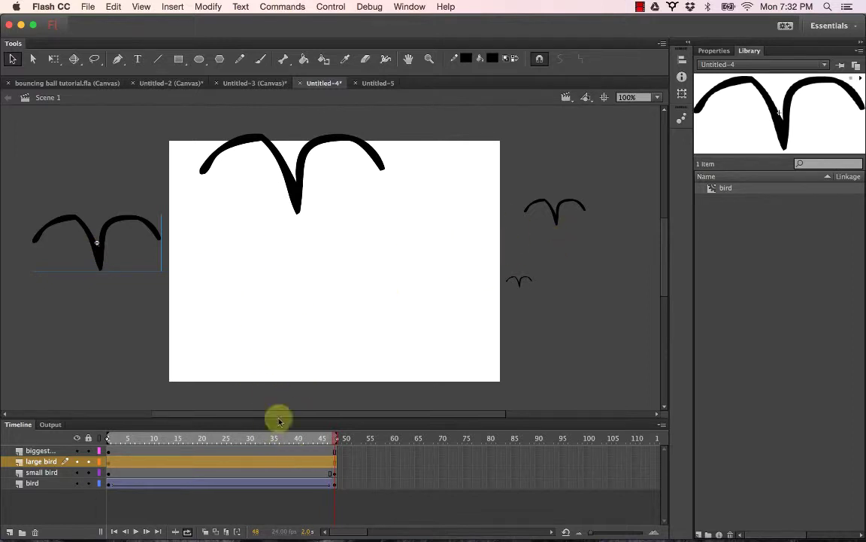
left_click(335, 462)
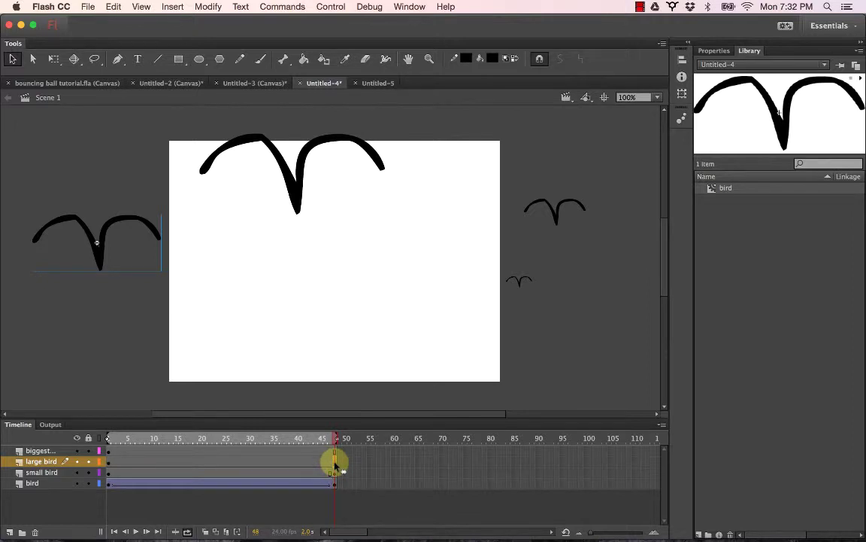
right_click(334, 465)
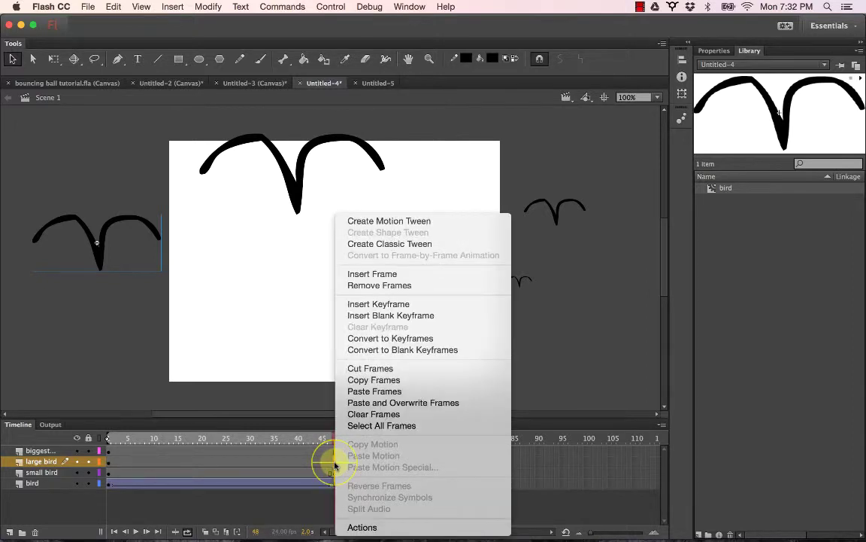
left_click(375, 305)
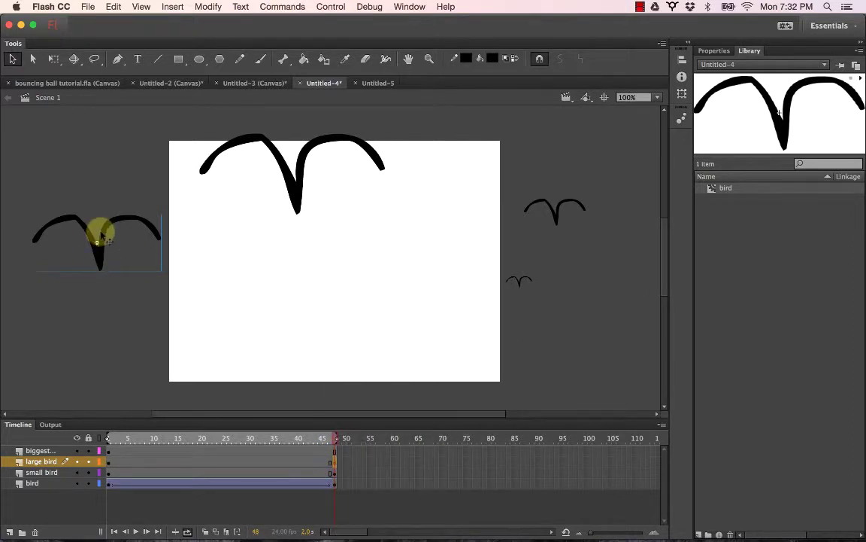
left_click_drag(101, 236, 599, 250)
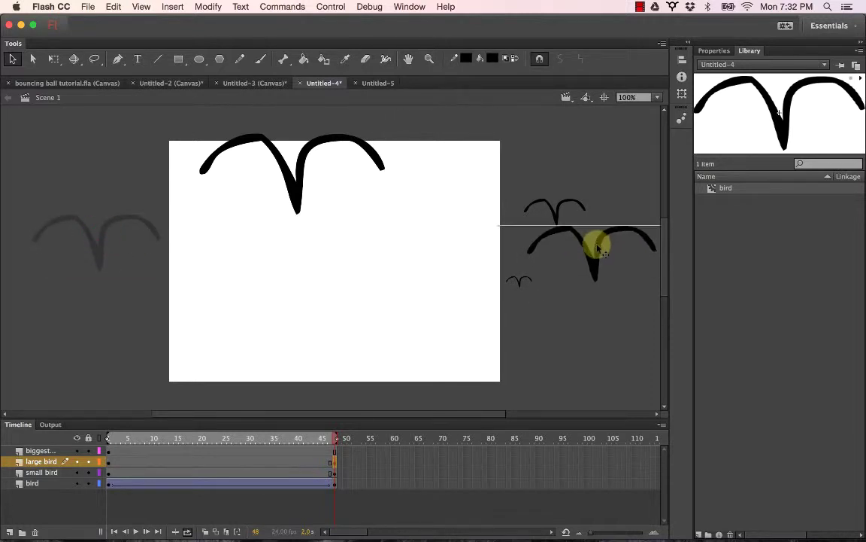
Step: Move the biggest bird off the stage's left edge, insert a keyframe at frame 48 of its layer and move it beyond the lower right edge
left_click(335, 451)
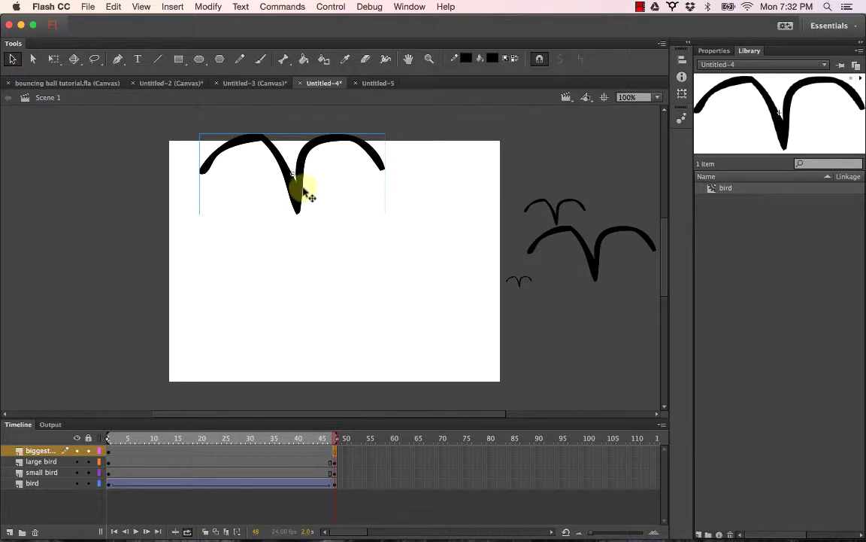
left_click_drag(295, 188, 77, 190)
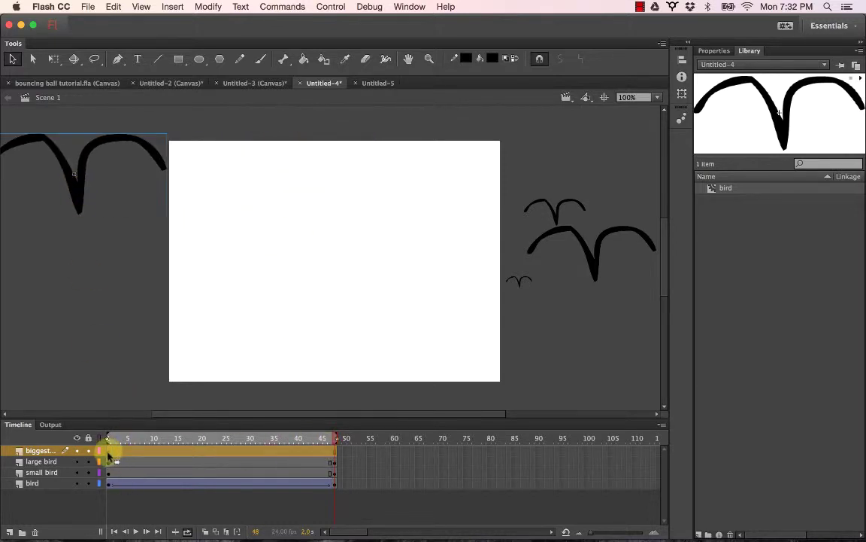
left_click_drag(108, 454, 334, 454)
right_click(332, 452)
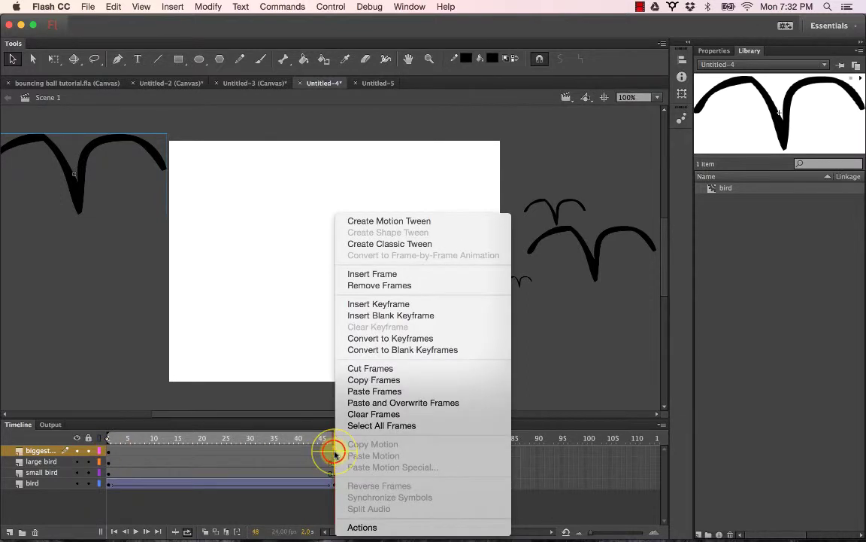
left_click(365, 303)
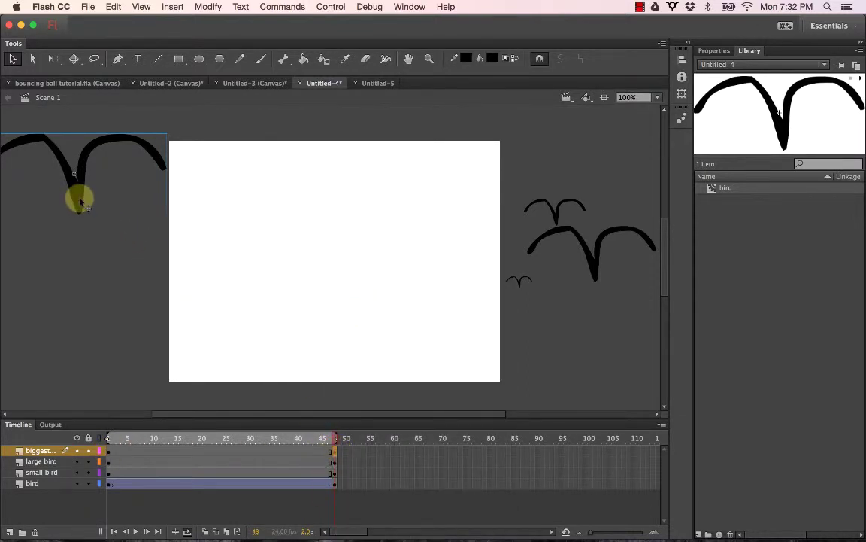
left_click_drag(81, 201, 596, 348)
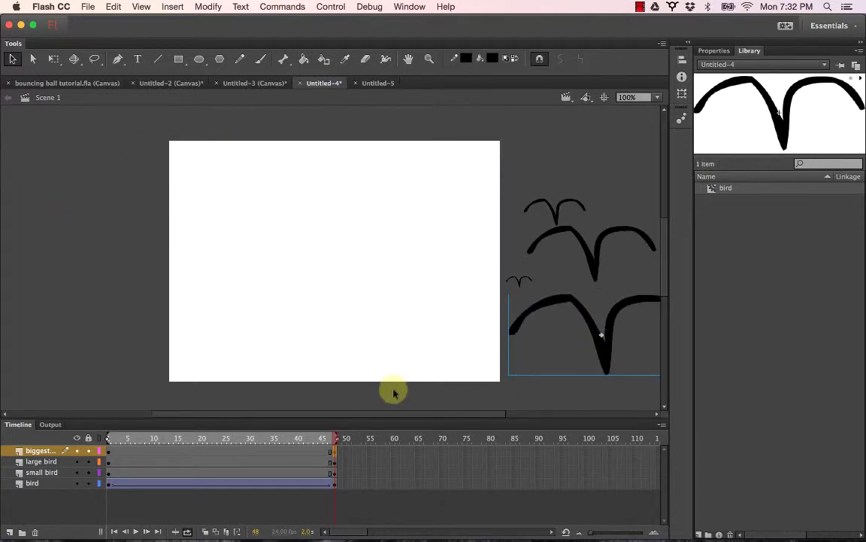
Step: Test the movie and scrub the timeline from start to end to check how the birds move
key("super+Return")
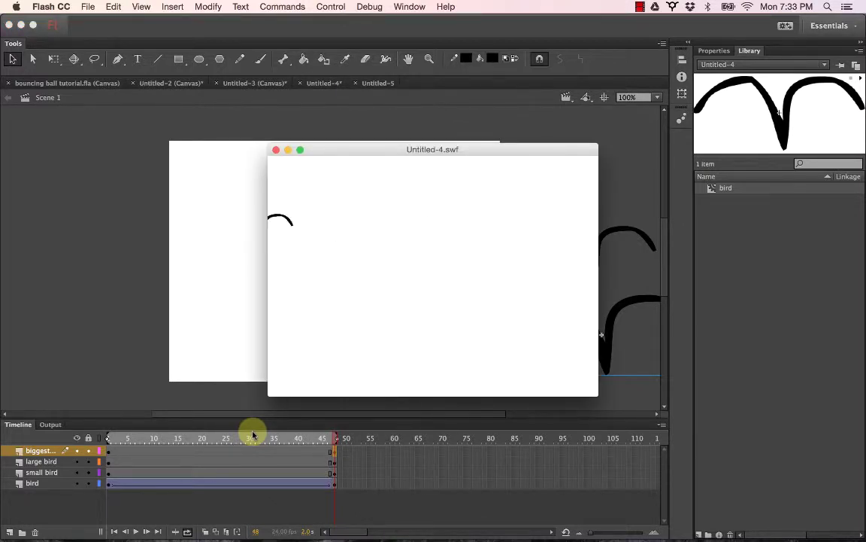
left_click(276, 150)
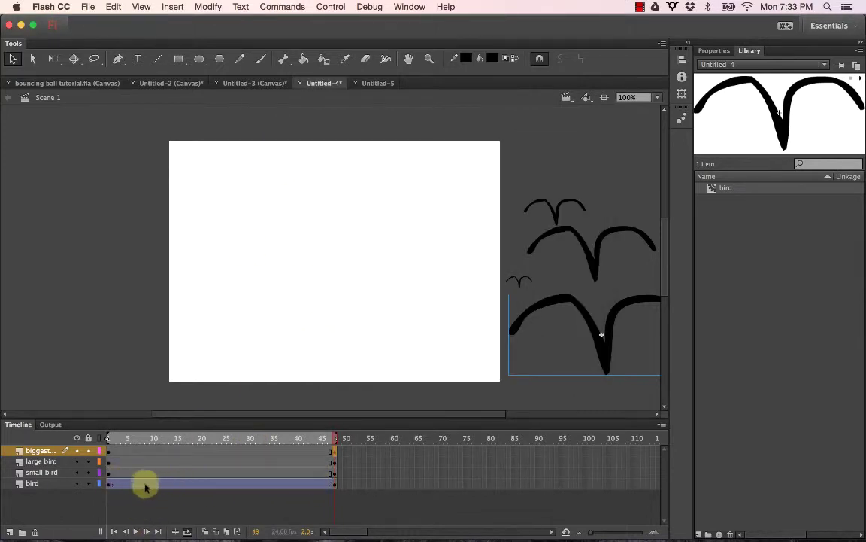
left_click_drag(118, 437, 334, 440)
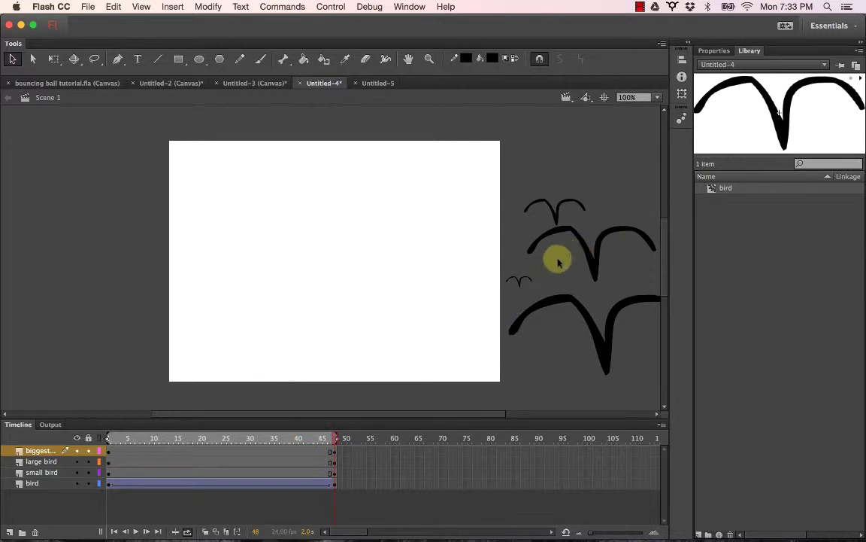
Step: Create classic tweens on the biggest, large and small bird layers together, and test the movie
left_click(154, 451)
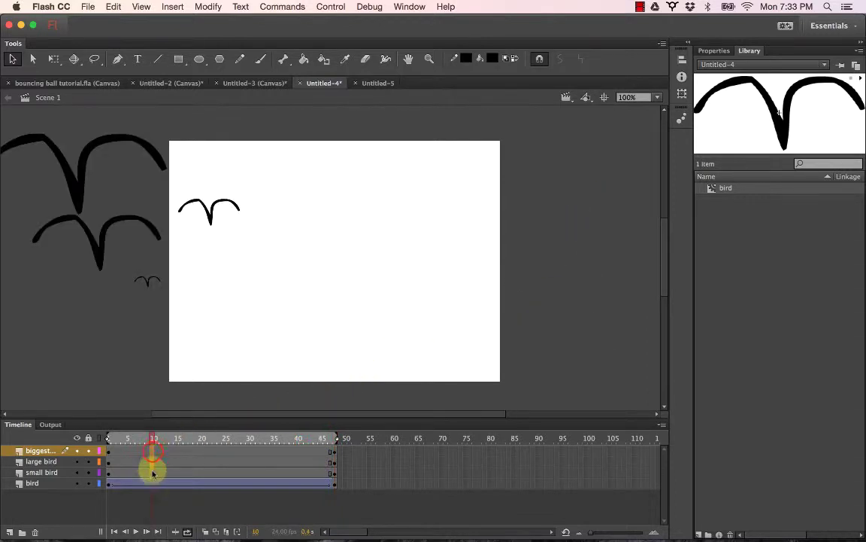
left_click(152, 472)
right_click(153, 472)
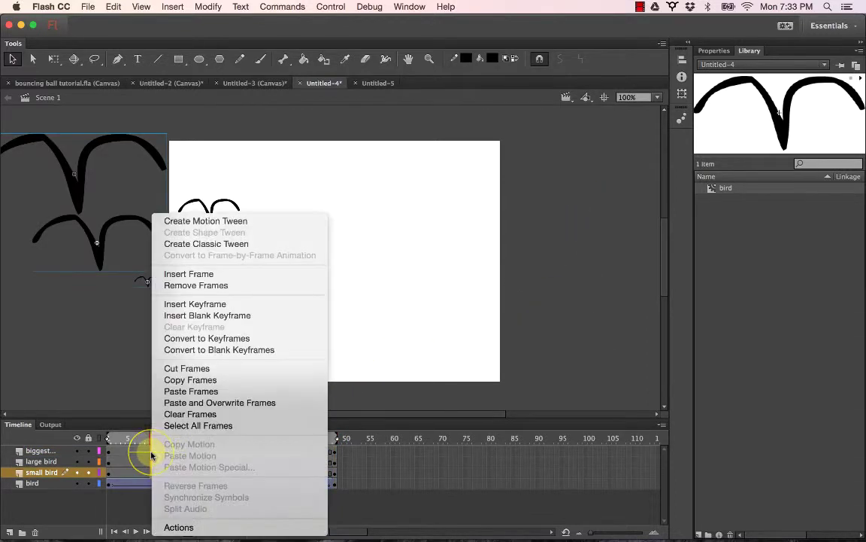
left_click(195, 243)
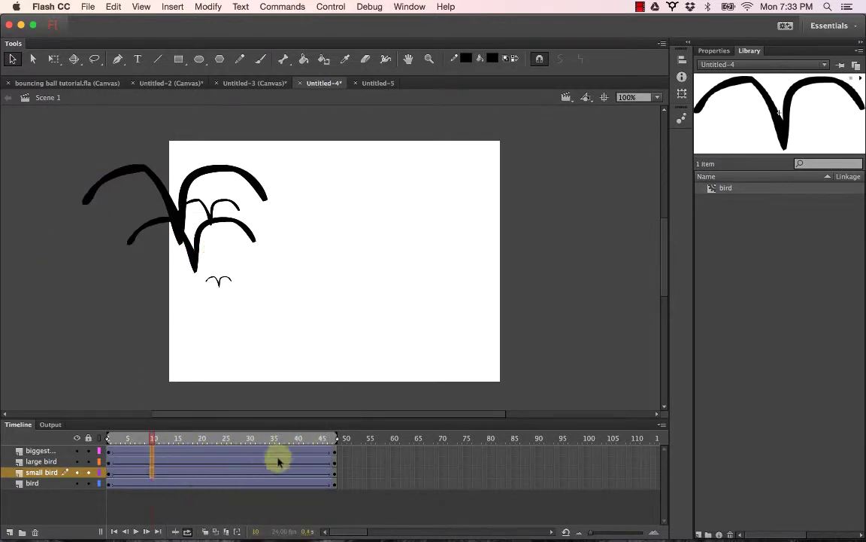
key("super+Return")
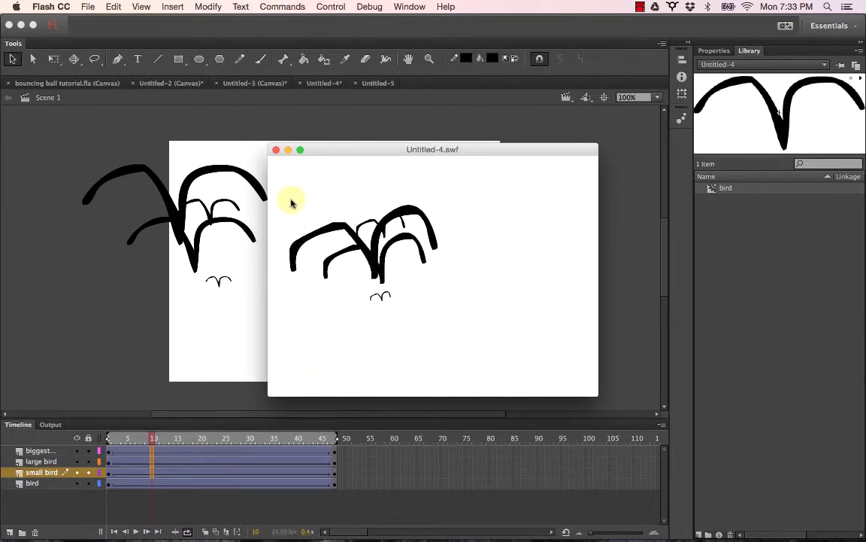
left_click(276, 150)
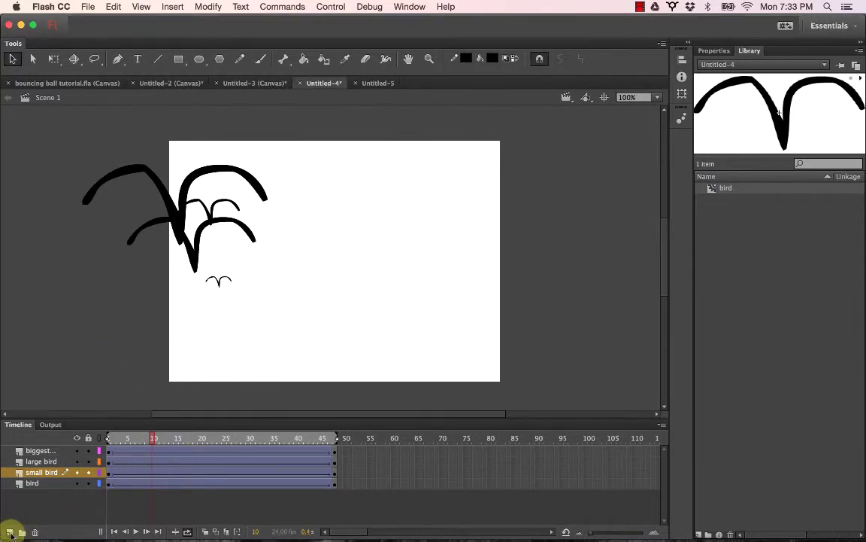
Step: Add a new layer, place it beneath the bird layer and name it background
left_click(9, 534)
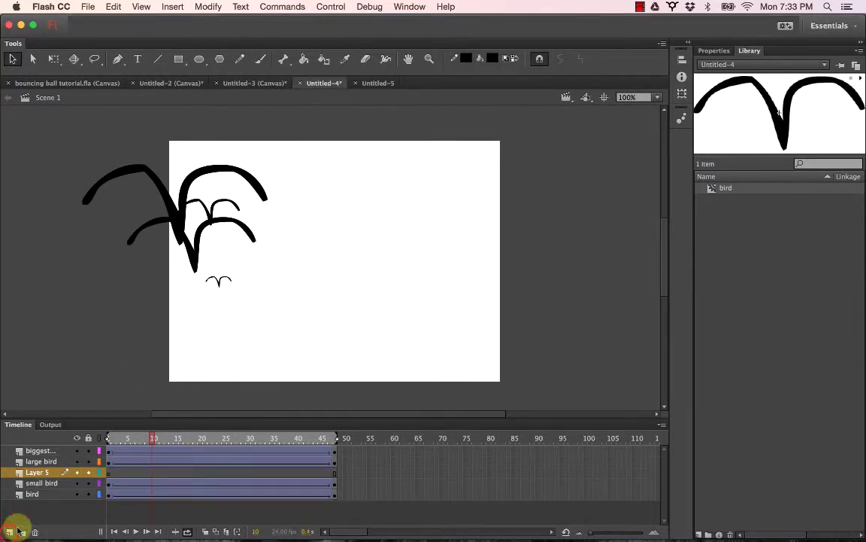
left_click_drag(36, 471, 43, 502)
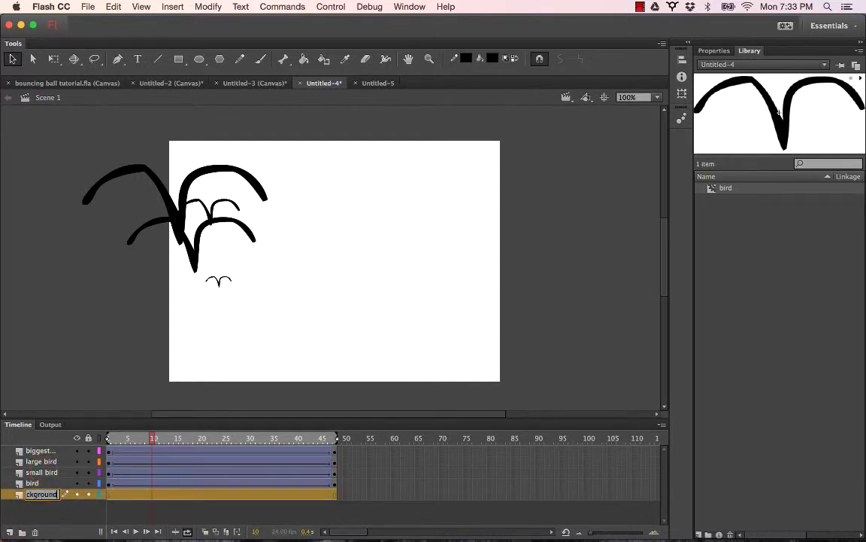
left_click(50, 487)
left_click(290, 323)
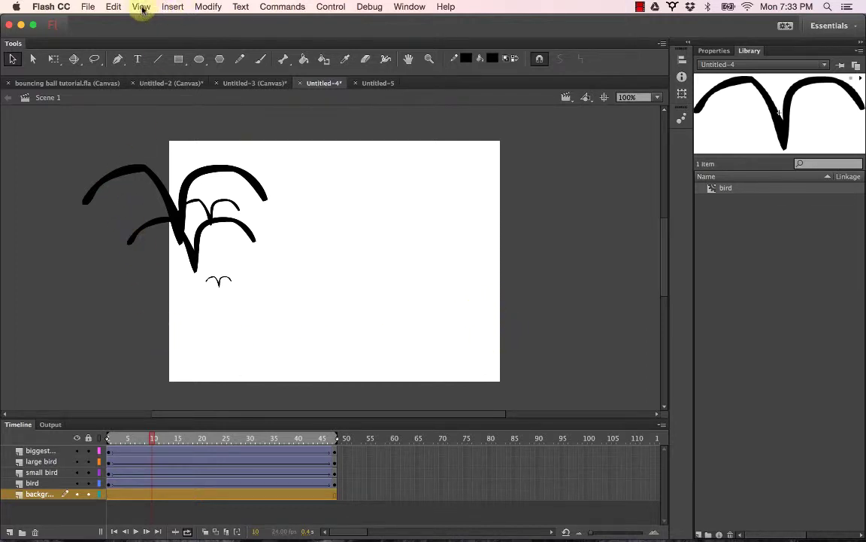
Step: Paint a closed wavy black ground outline extending past the stage's lower edges with the Brush, fill it with green, and test the movie
left_click(260, 59)
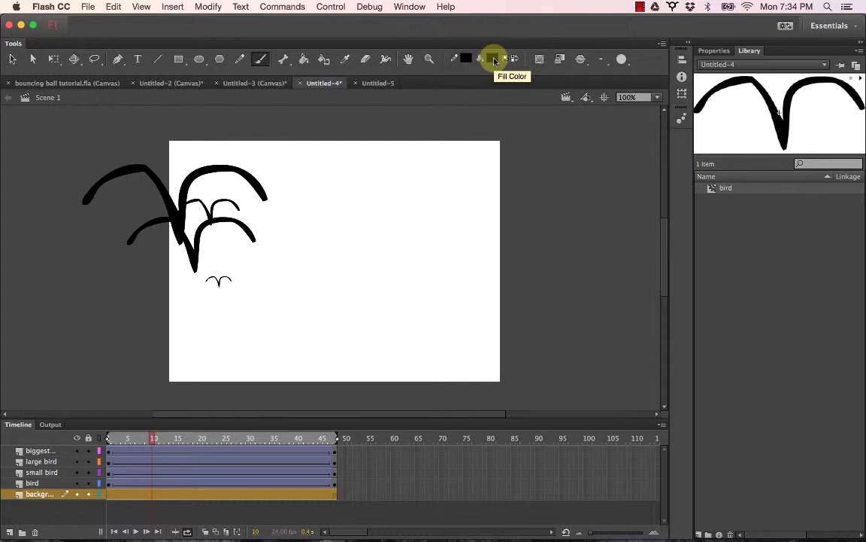
mouse_move(148, 338)
left_mouse_down()
mouse_move(225, 333)
mouse_move(314, 348)
mouse_move(438, 332)
mouse_move(517, 342)
mouse_move(530, 361)
mouse_move(522, 395)
mouse_move(509, 400)
mouse_move(169, 404)
mouse_move(146, 399)
mouse_move(167, 339)
left_mouse_up()
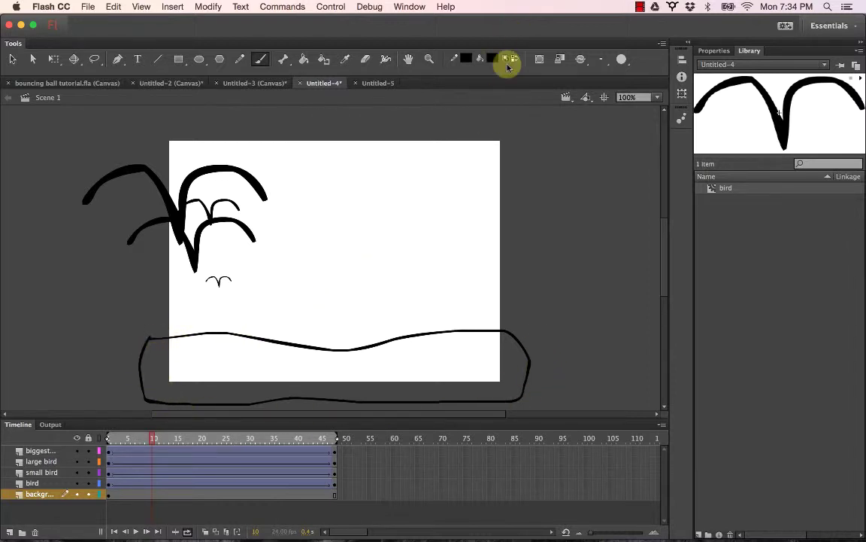
left_click(494, 58)
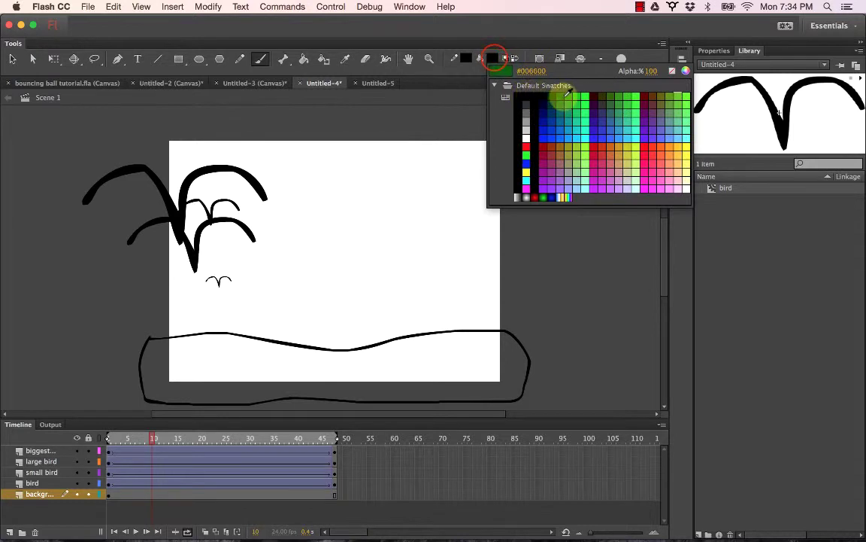
left_click(573, 92)
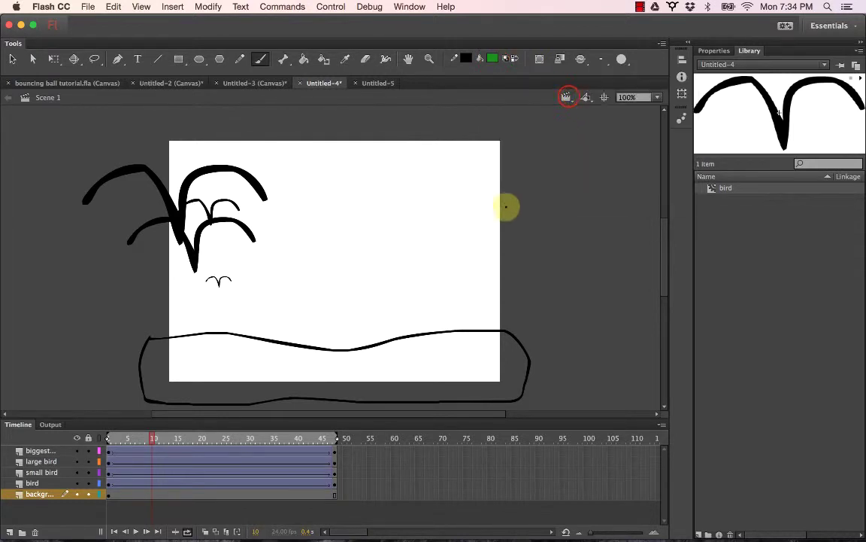
key("k")
left_click(426, 343)
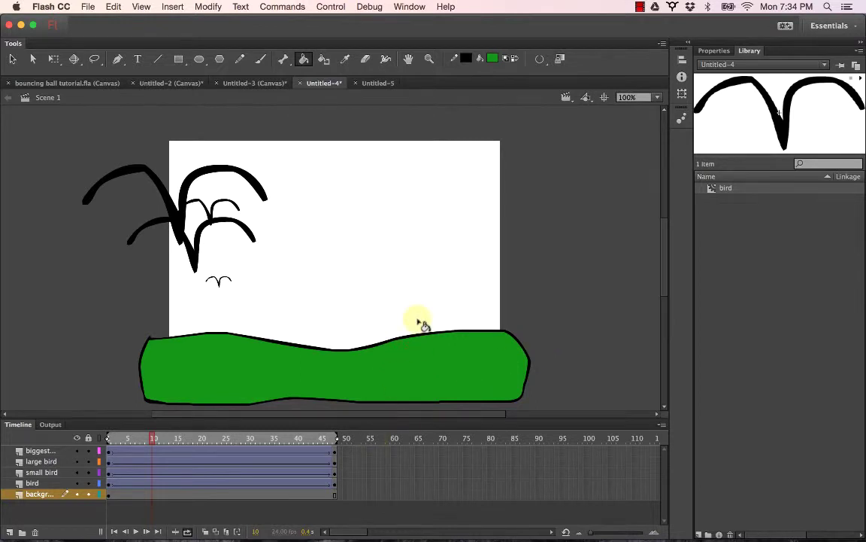
key("super+Return")
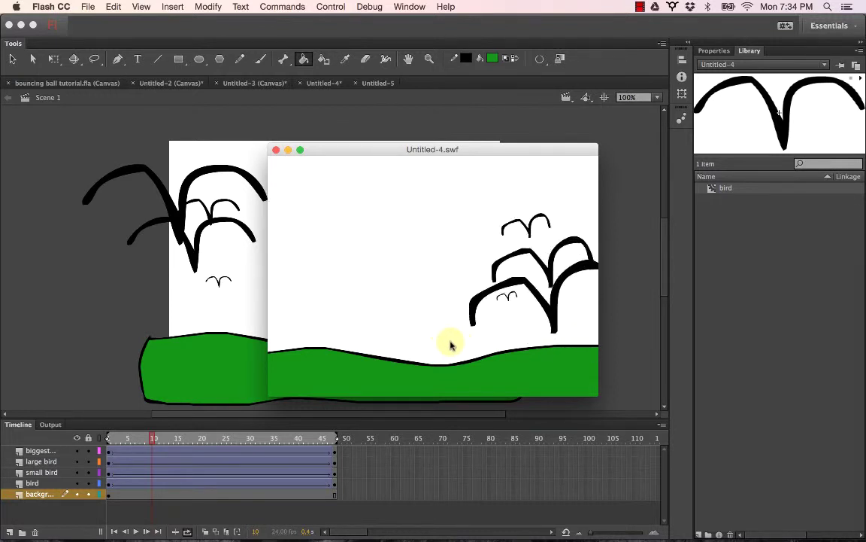
left_click(276, 149)
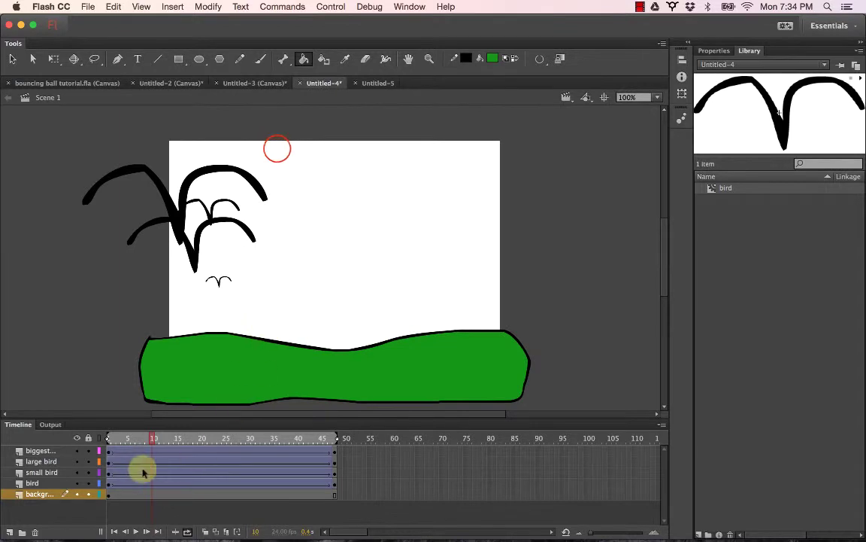
Step: Add a layer above the background and brush a black tree outline with a cloud-shaped crown and a trunk reaching the ground
left_click(10, 532)
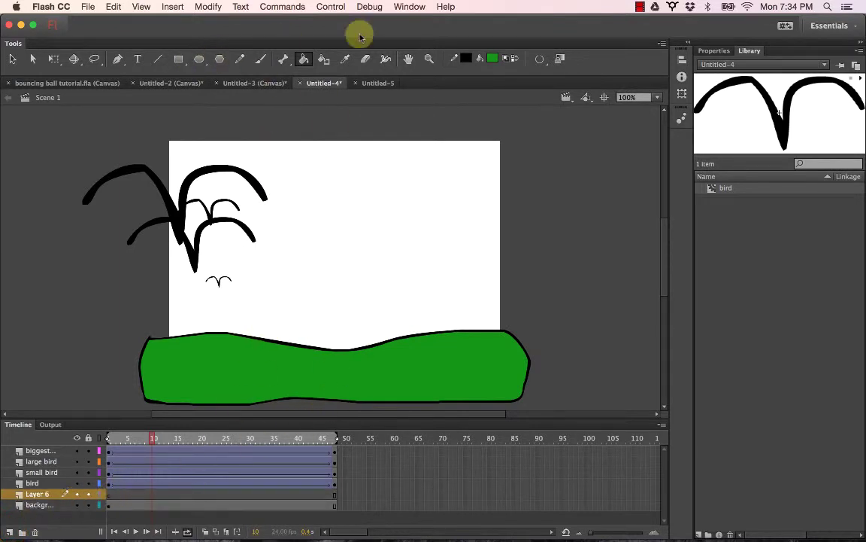
left_click(492, 58)
left_click(517, 99)
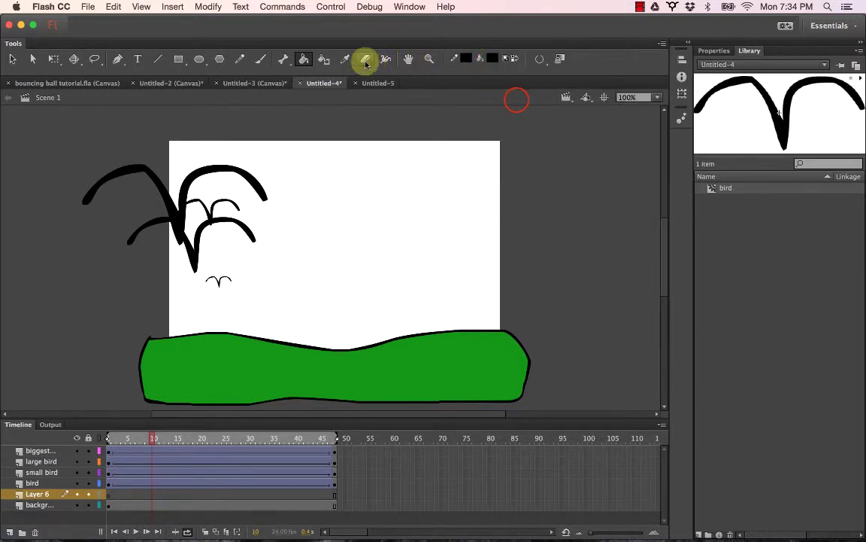
left_click(261, 59)
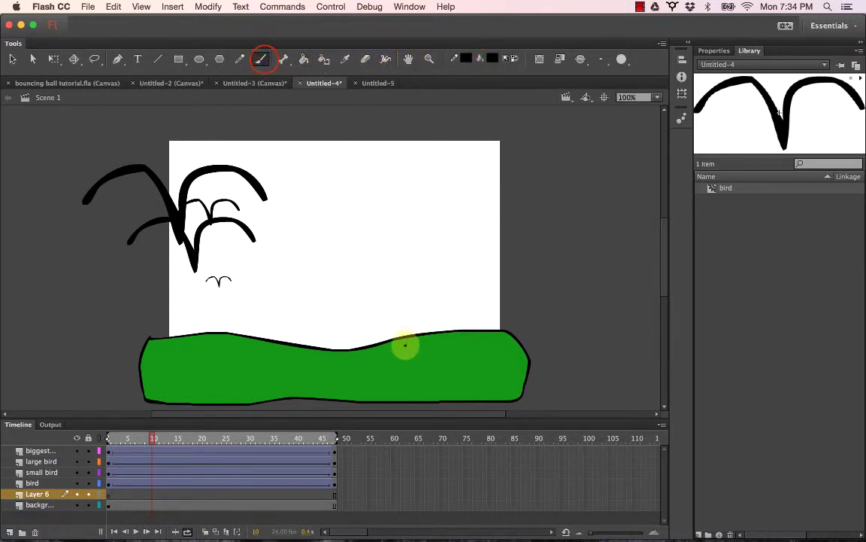
left_click_drag(405, 345, 406, 300)
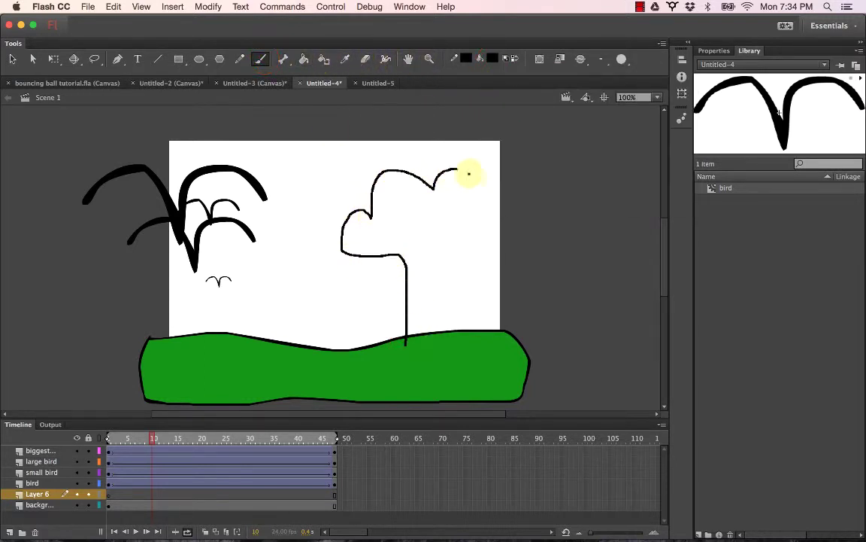
mouse_move(469, 174)
left_mouse_down()
mouse_move(487, 193)
mouse_move(460, 253)
left_mouse_up()
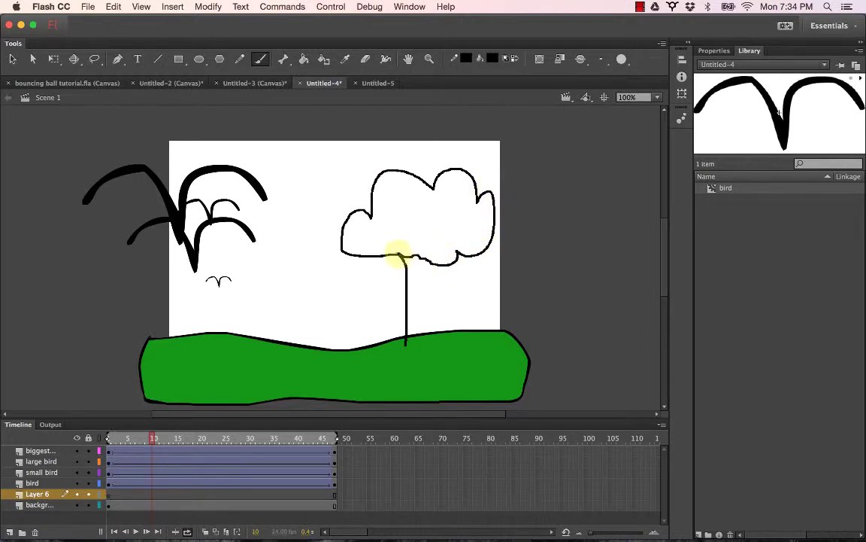
mouse_move(399, 256)
left_mouse_down()
mouse_move(429, 264)
mouse_move(412, 348)
left_mouse_up()
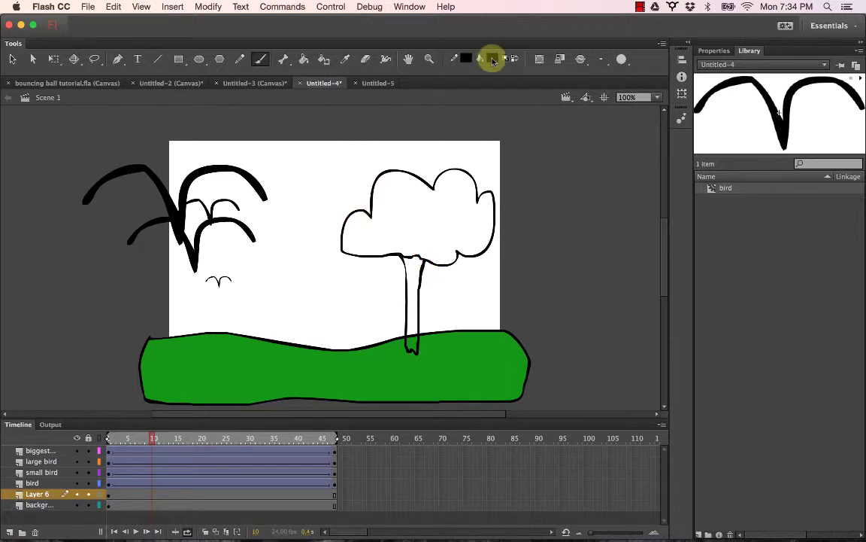
Step: Fill the tree's crown with a medium green slightly different from the ground using the Paint Bucket
left_click(492, 59)
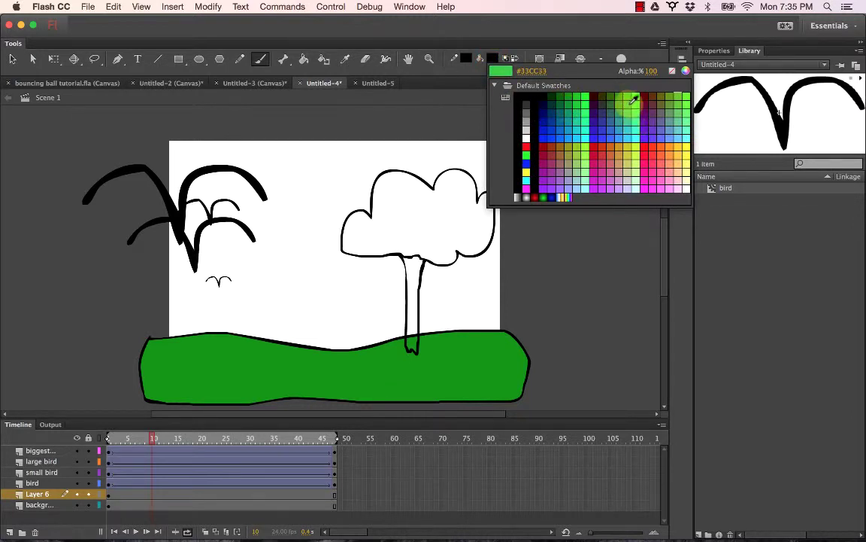
left_click(629, 95)
left_click(492, 59)
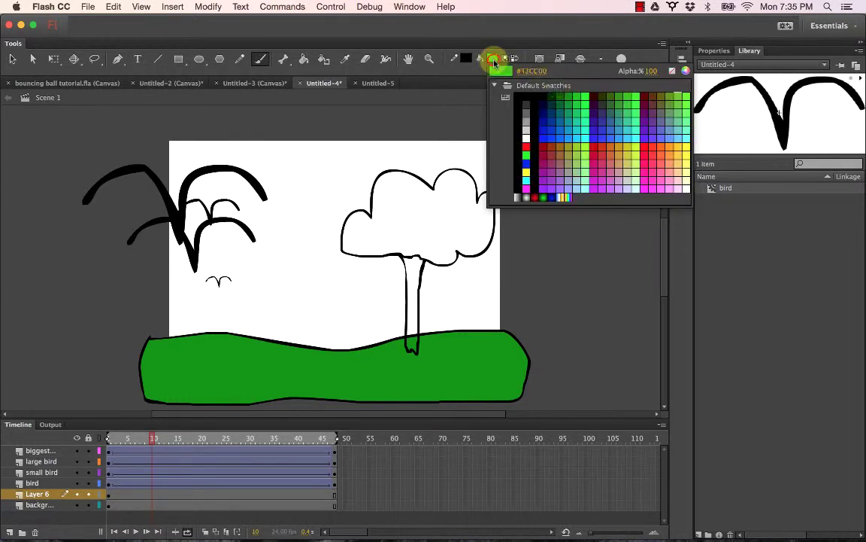
left_click(621, 93)
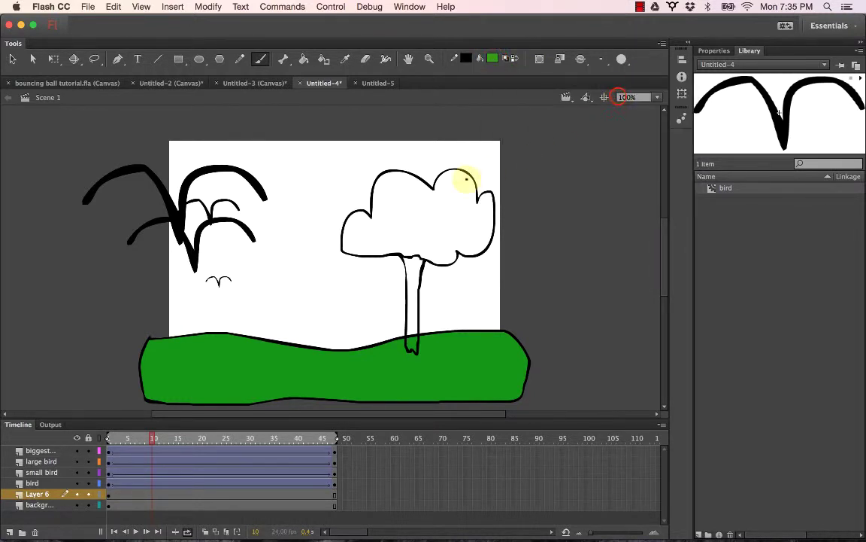
key("k")
left_click(446, 200)
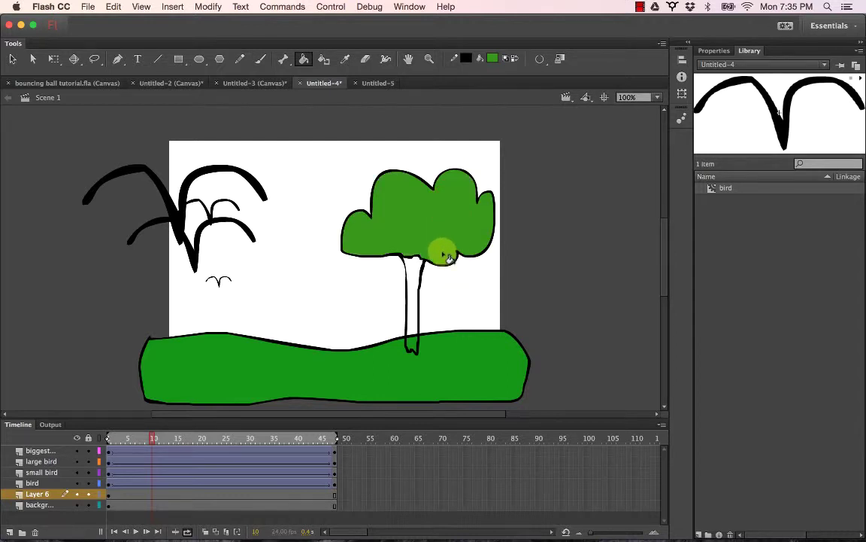
Step: Fill the tree trunk with brown using the Paint Bucket and test the movie
left_click(492, 59)
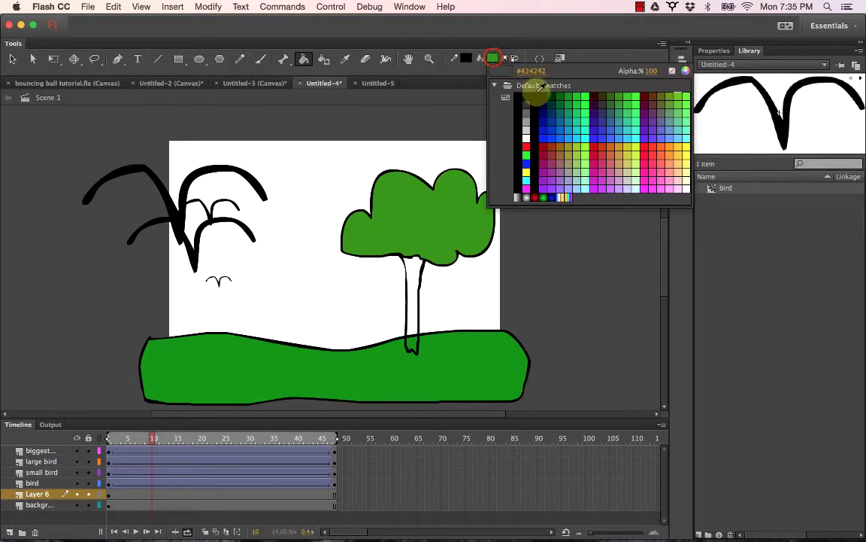
left_click(561, 143)
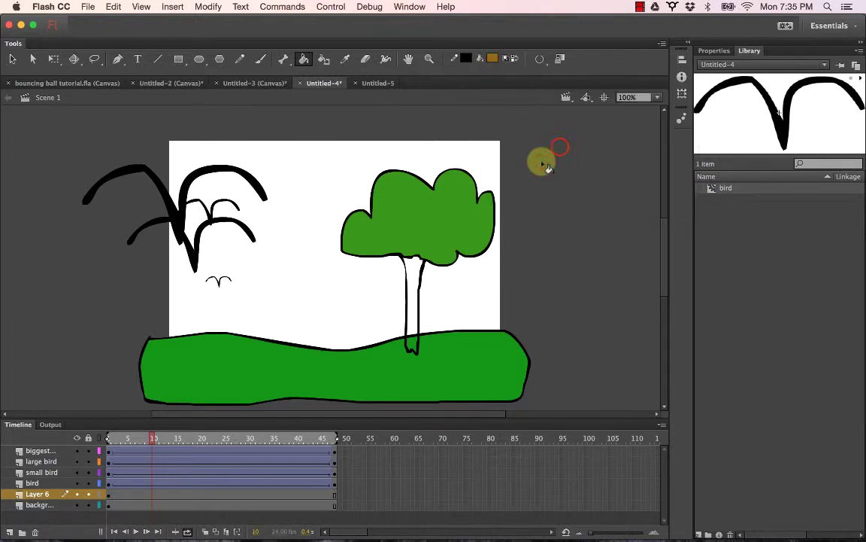
left_click(408, 272)
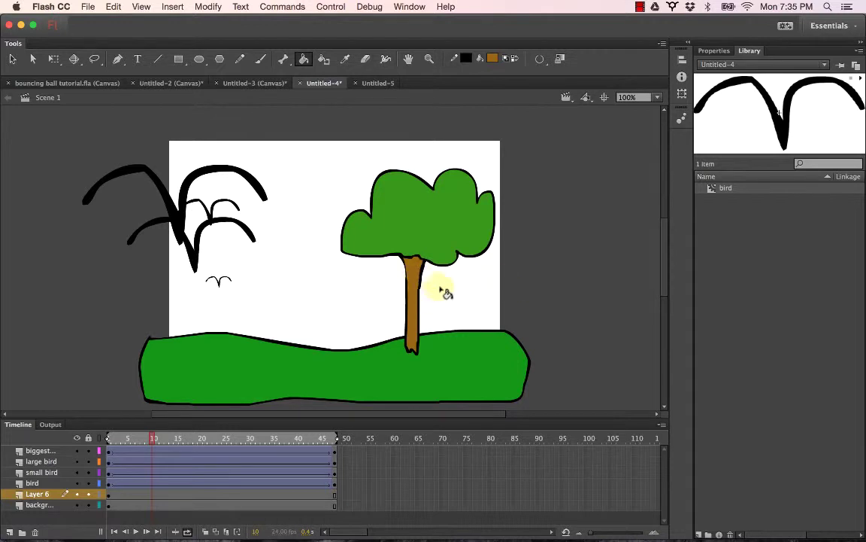
key("v")
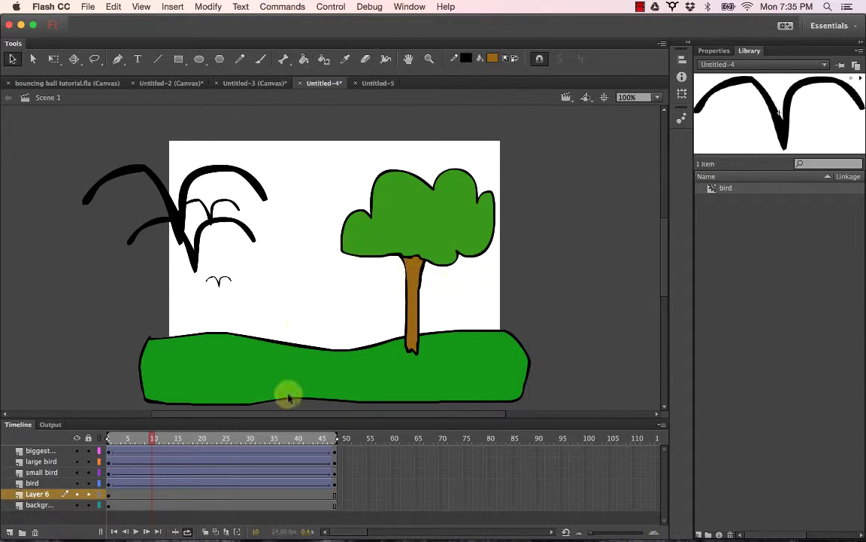
key("super+Return")
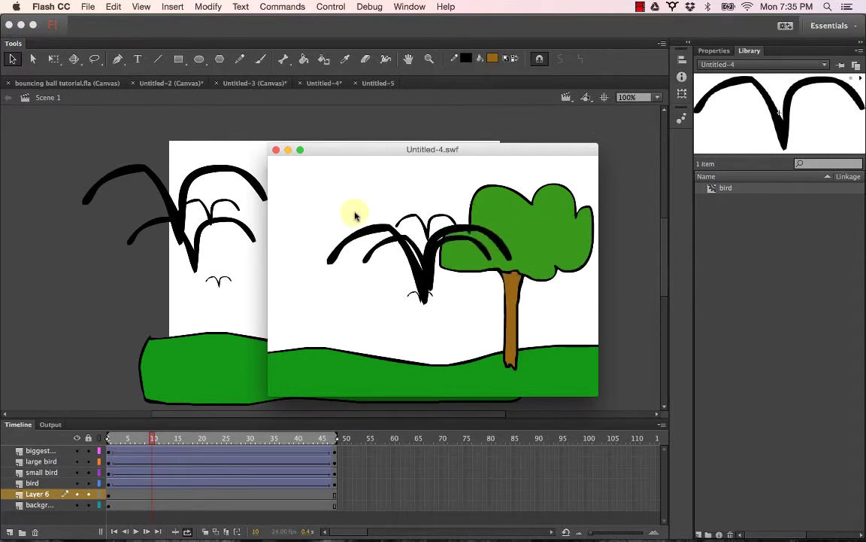
left_click(277, 150)
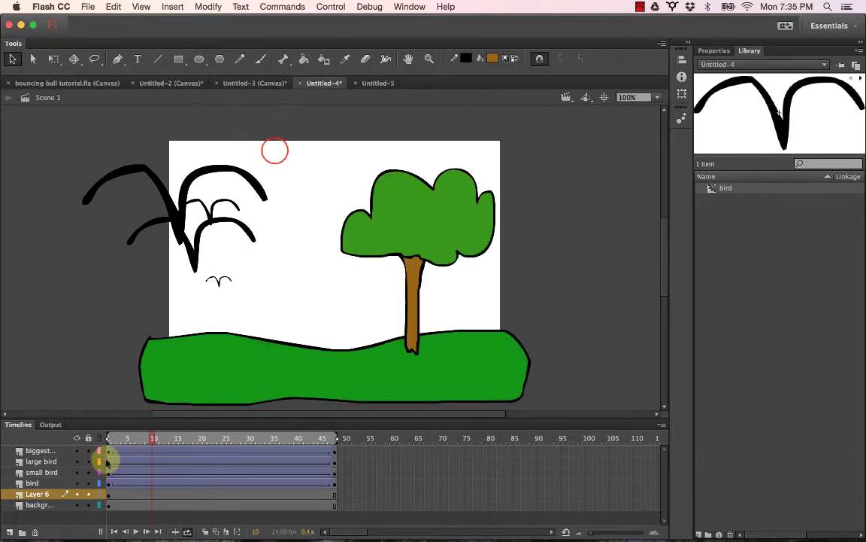
Step: Name the tree's layer tree, move it between the large bird and small bird layers, and test the movie
left_click_drag(53, 495, 46, 473)
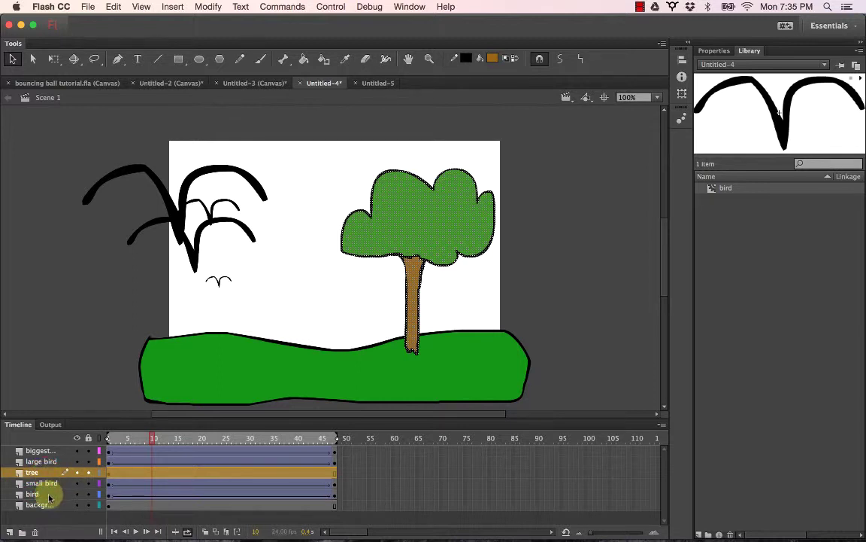
key("super+Return")
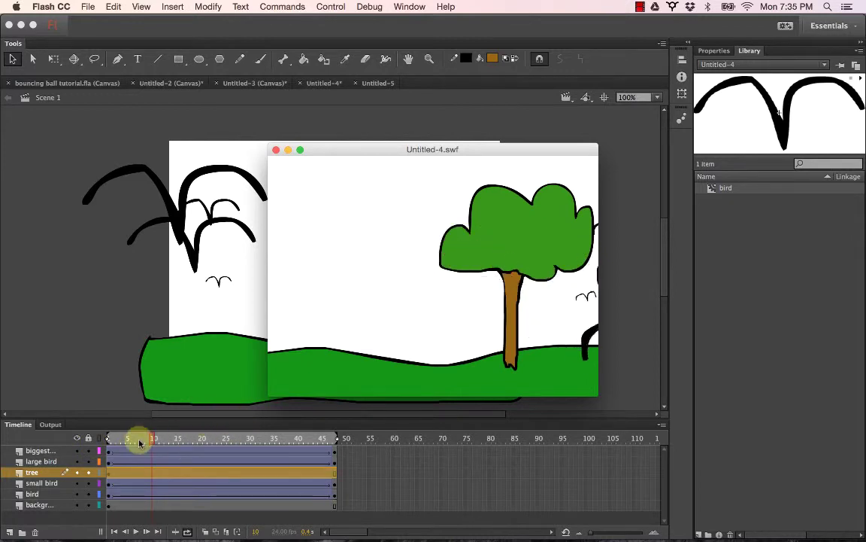
left_click(275, 150)
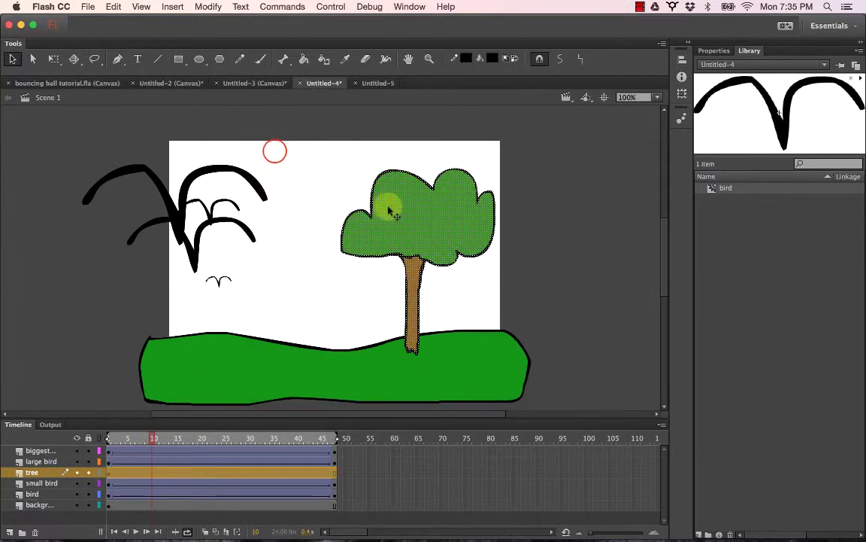
left_click(321, 206)
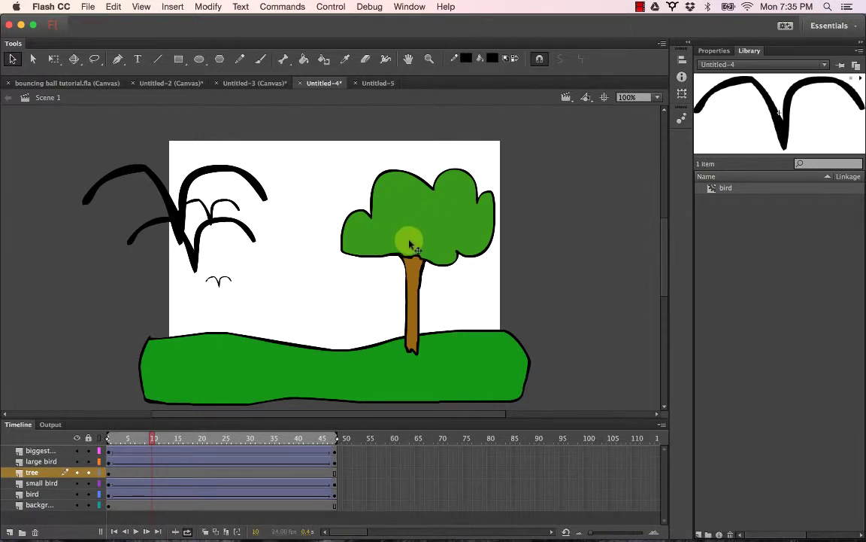
Step: Select the ground, tree and birds in turn, including at frame 1, to check which layer each one is on
left_click(436, 361)
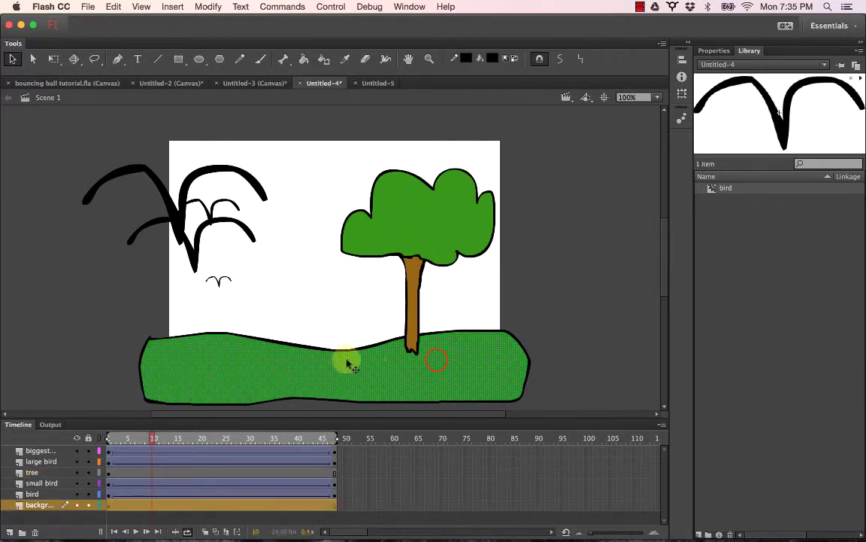
left_click(432, 223)
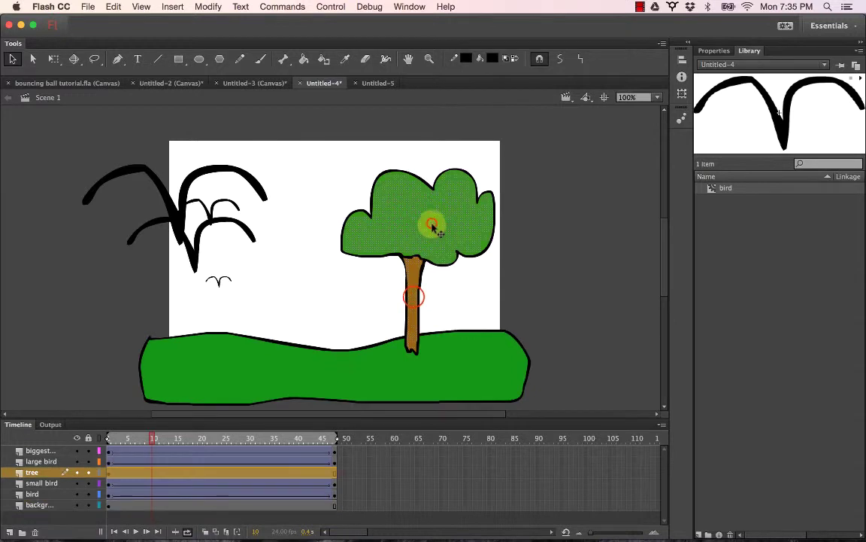
left_click(435, 367)
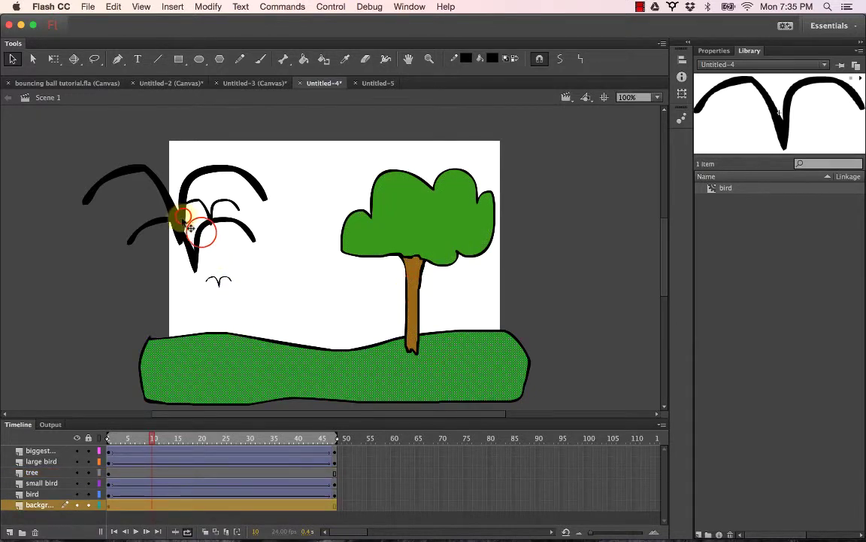
left_click(148, 175)
left_click(195, 238)
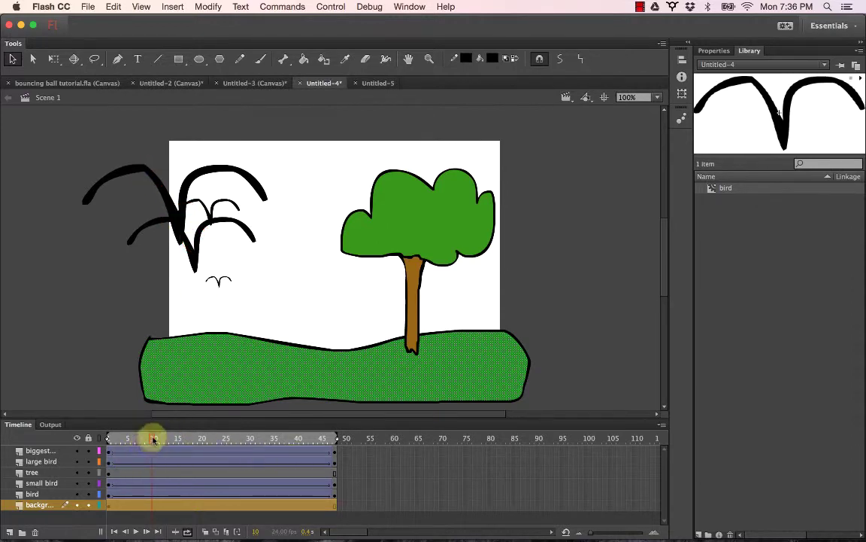
left_click_drag(153, 440, 110, 440)
left_click(96, 252)
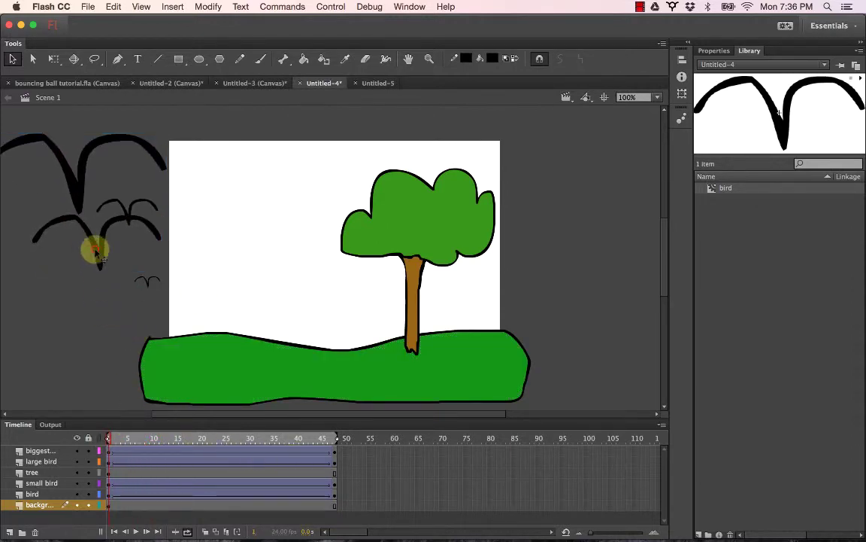
left_click(74, 183)
left_click(150, 199)
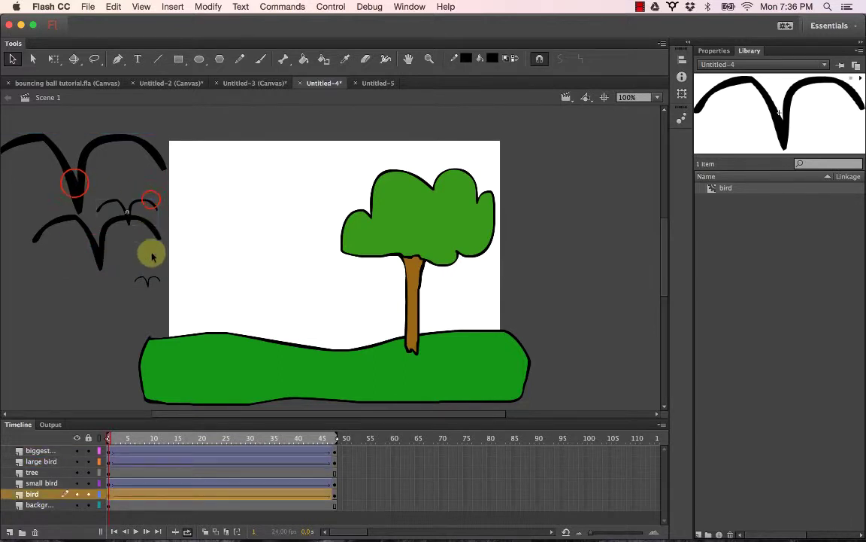
left_click(150, 282)
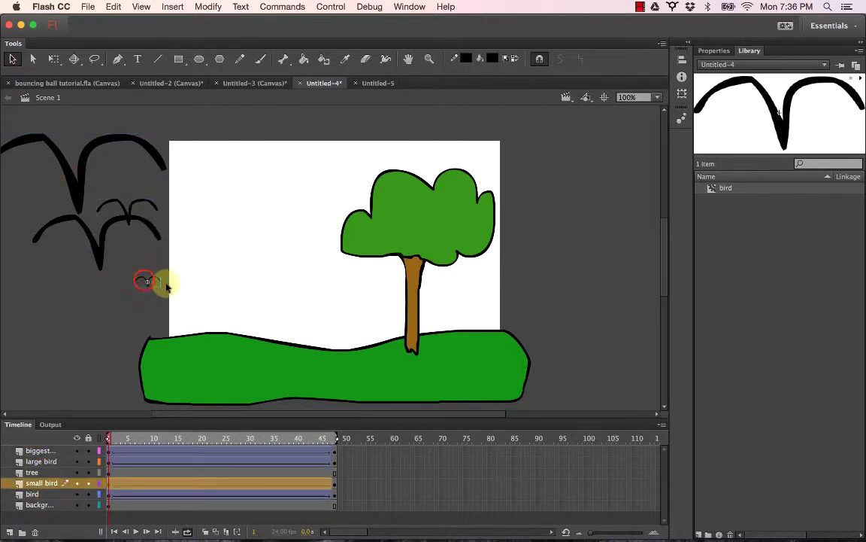
left_click(98, 241)
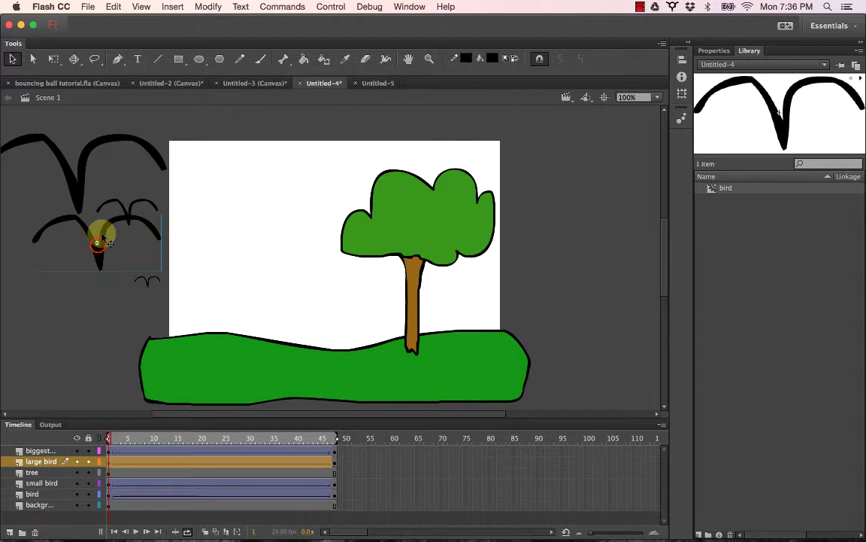
left_click(83, 180)
left_click(397, 234)
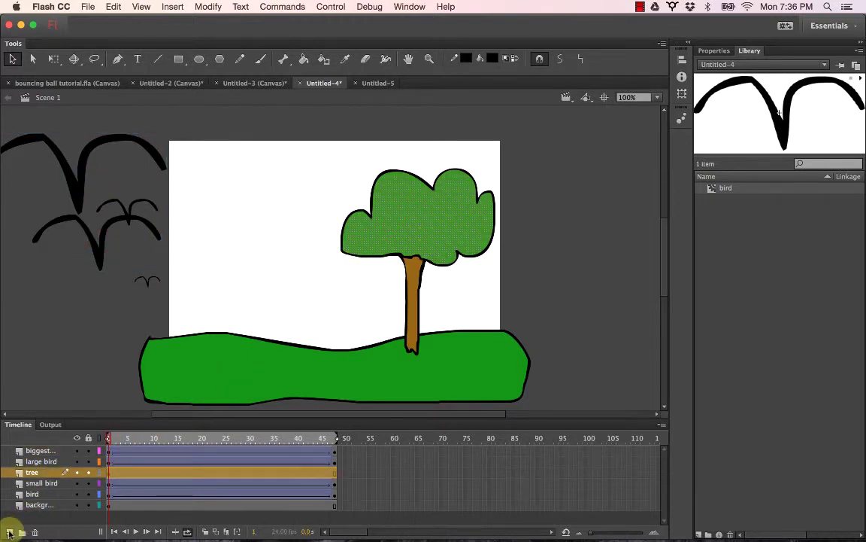
Step: Add a layer named sun above the tree layer and paint a solid yellow disc in the sky beside the tree
left_click(9, 533)
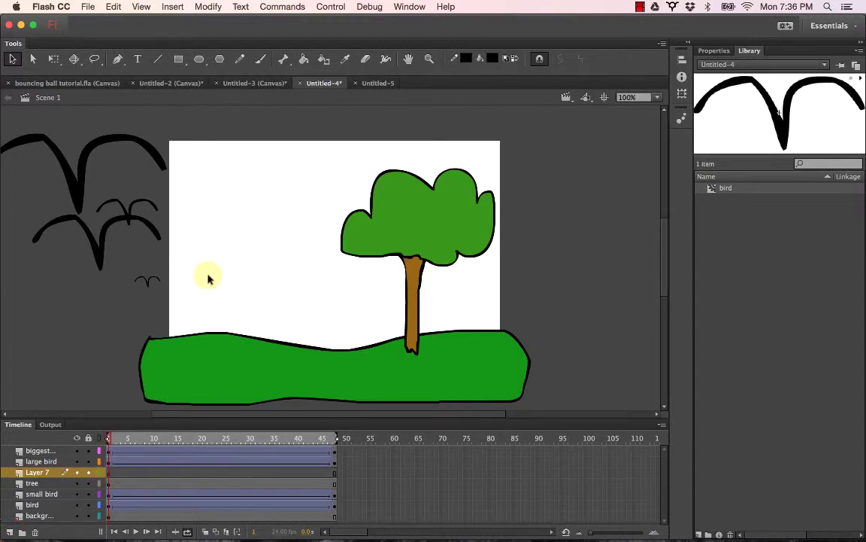
left_click(36, 474)
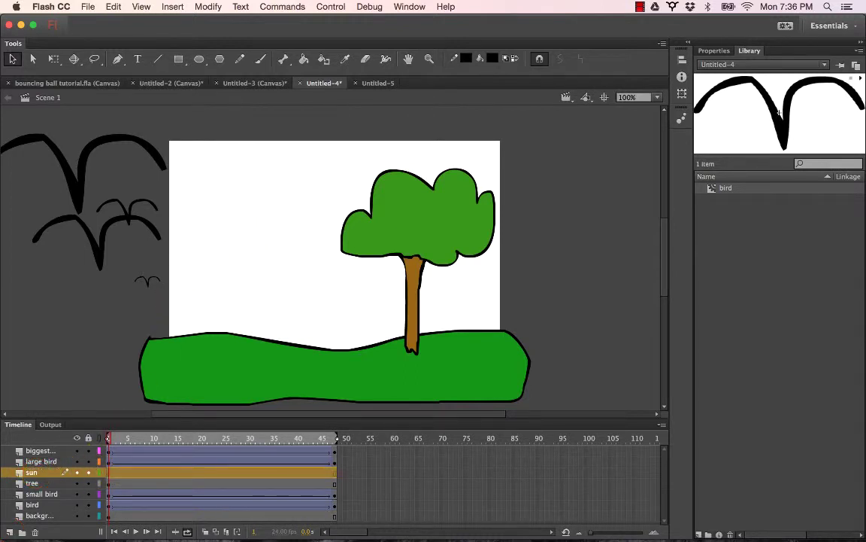
key("b")
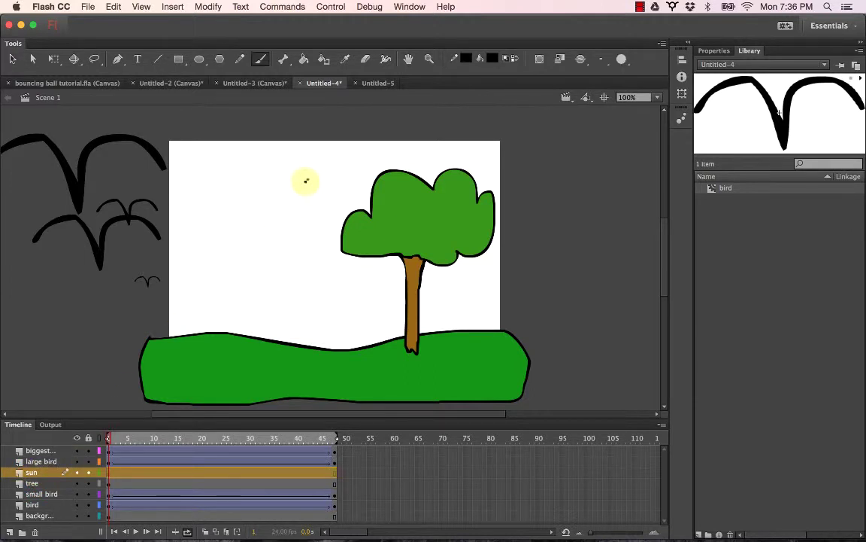
left_click(494, 58)
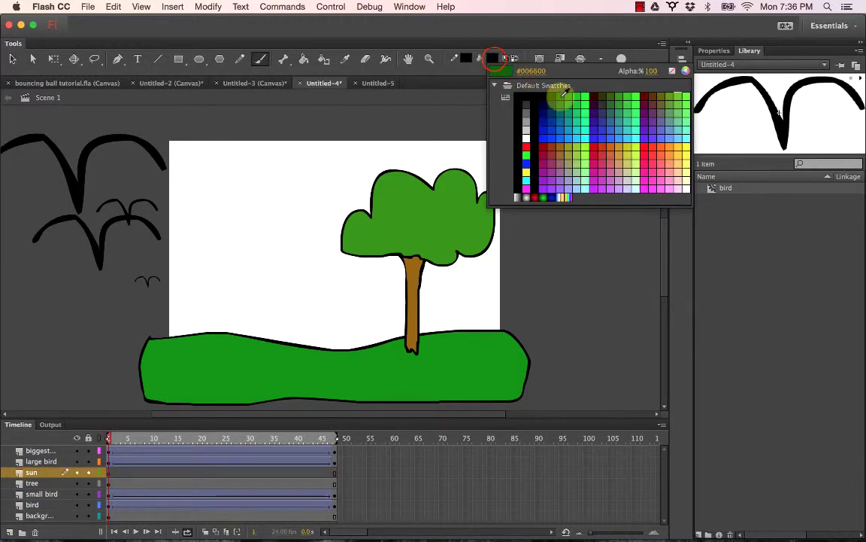
left_click(526, 171)
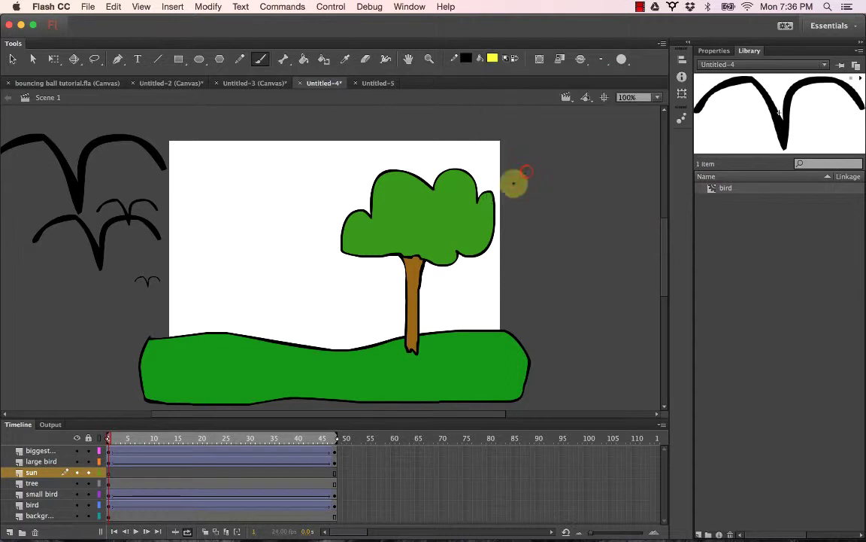
mouse_move(273, 228)
left_mouse_down()
mouse_move(261, 193)
mouse_move(277, 228)
left_mouse_up()
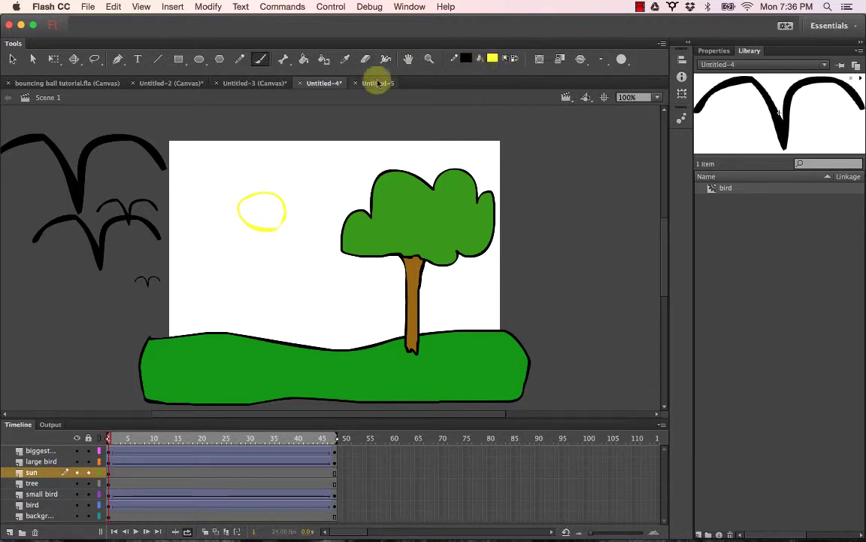
key("k")
left_click(264, 208)
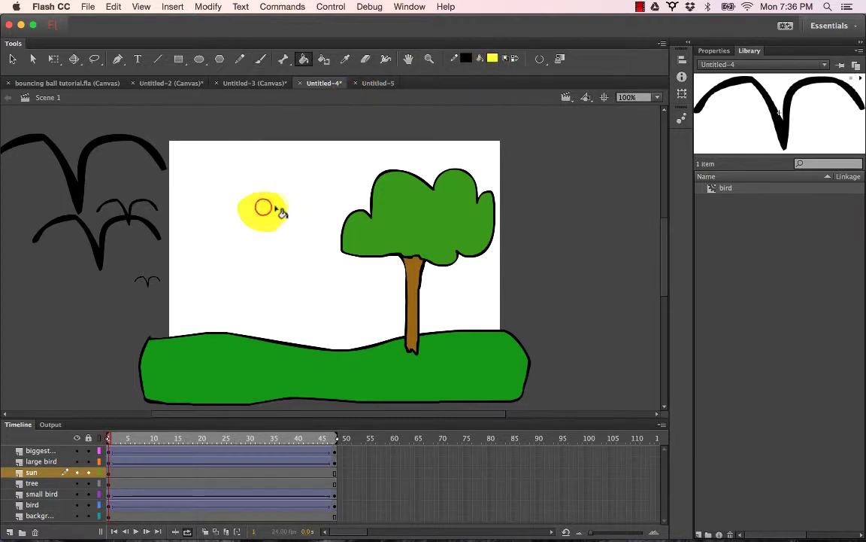
Step: Brush short yellow rays all around the sun's disc
key("b")
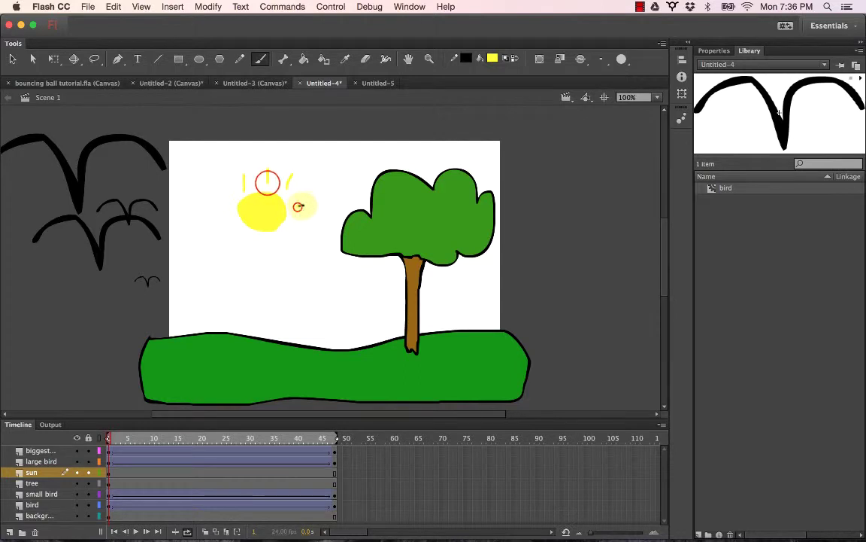
mouse_move(295, 203)
left_mouse_down()
mouse_move(315, 203)
mouse_move(308, 239)
left_mouse_up()
mouse_move(254, 244)
left_mouse_down()
mouse_move(237, 229)
mouse_move(219, 233)
mouse_move(230, 207)
mouse_move(204, 204)
left_mouse_up()
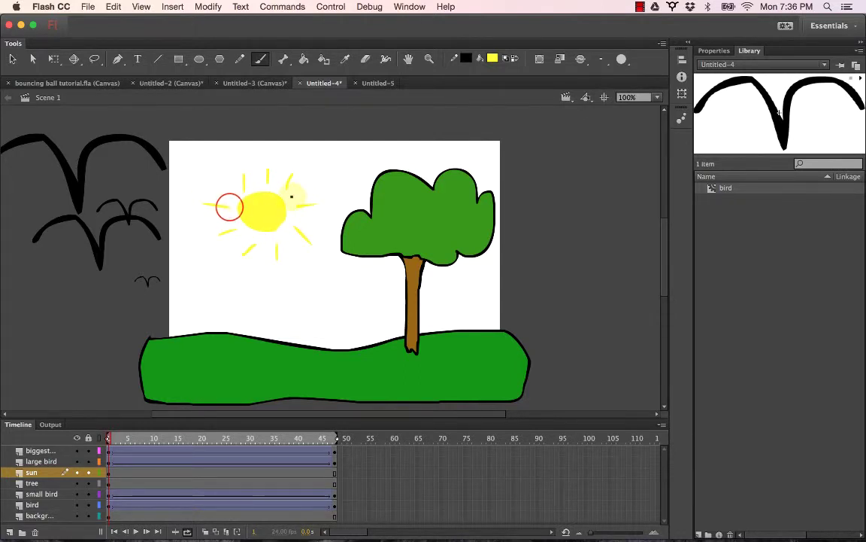
key("v")
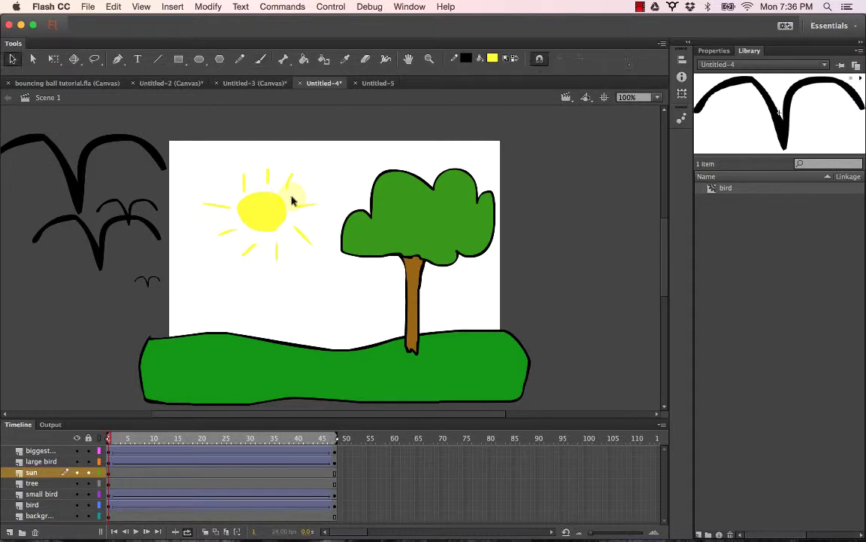
Step: Select the whole sun, disc and rays, at frame 1 and convert it to a movie clip symbol named Sun
left_click(245, 185)
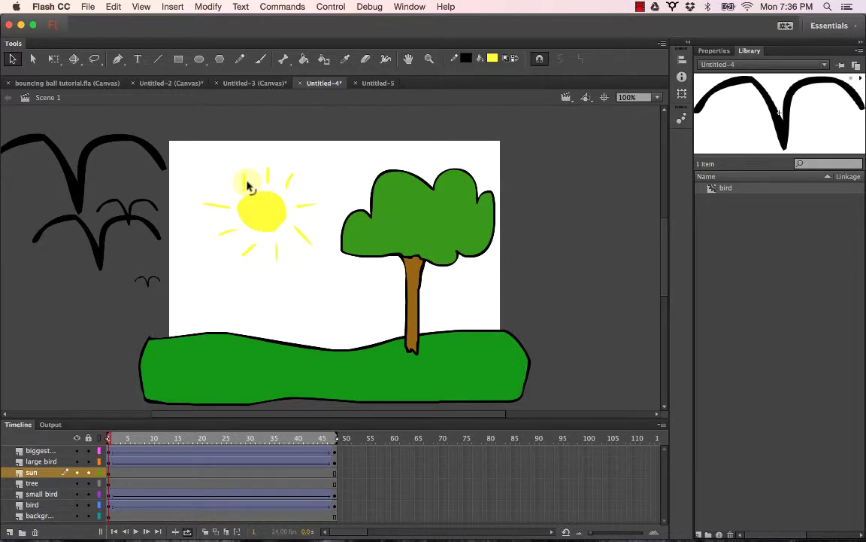
left_click(299, 230)
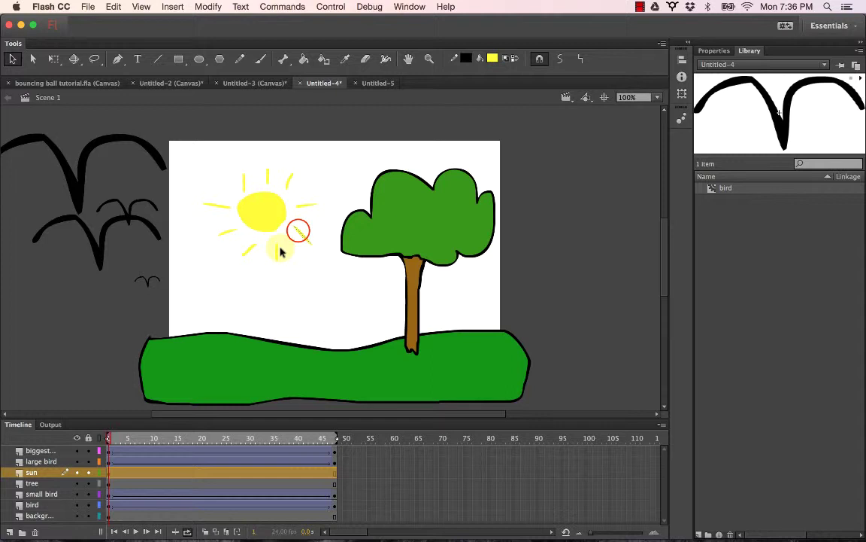
left_click(256, 201)
left_click(222, 179)
left_click_drag(194, 161, 328, 282)
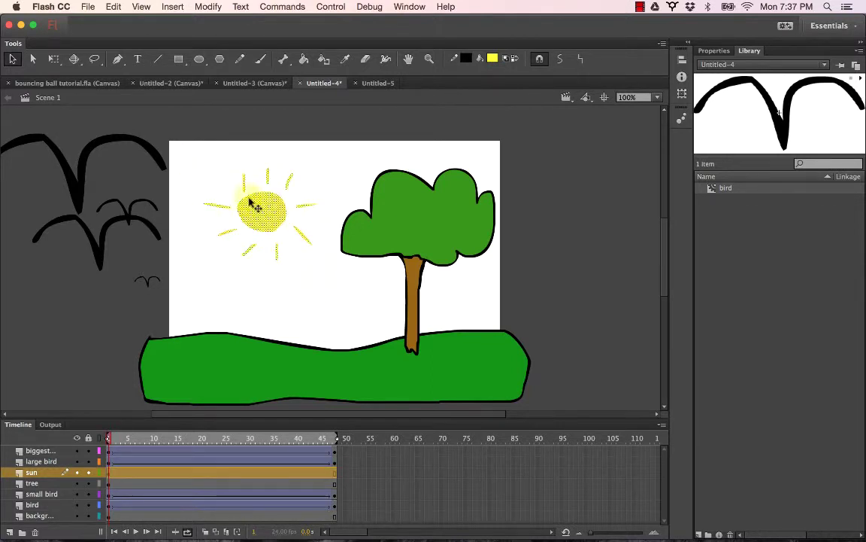
left_click(110, 485)
left_click(110, 474)
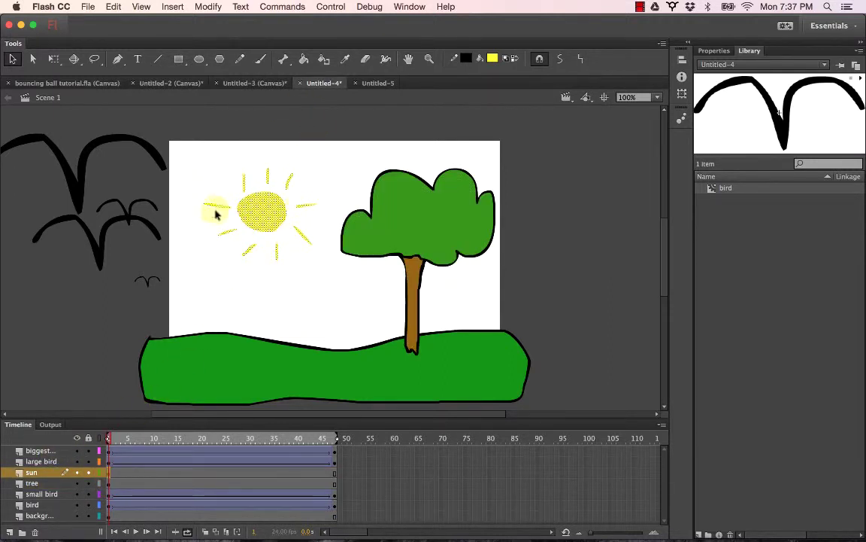
left_click(112, 438)
right_click(264, 213)
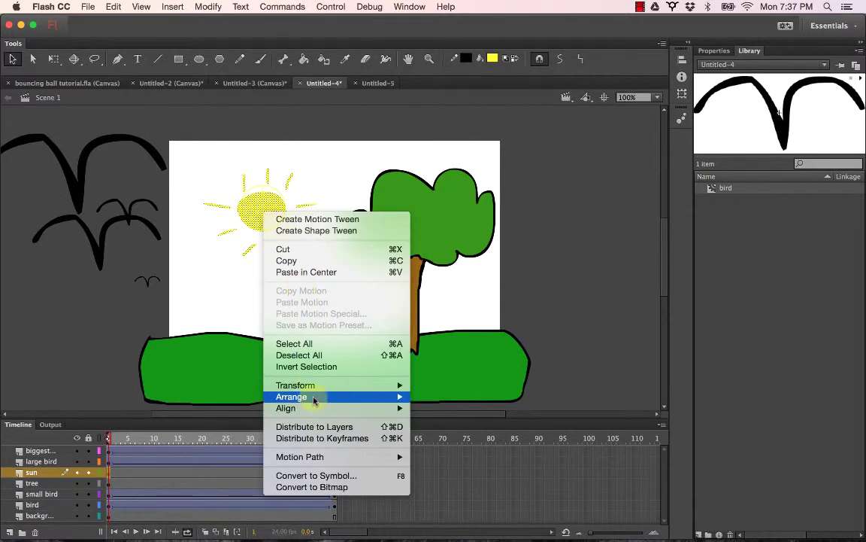
left_click(315, 474)
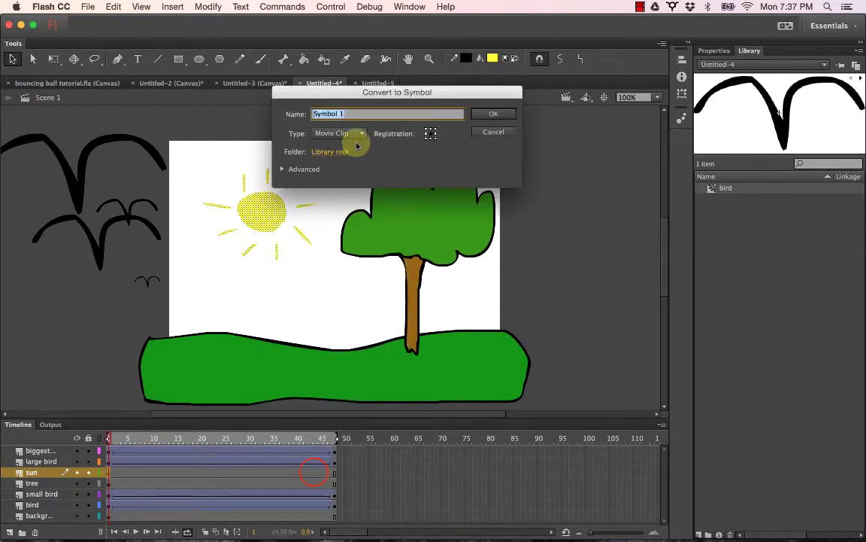
type("Sun")
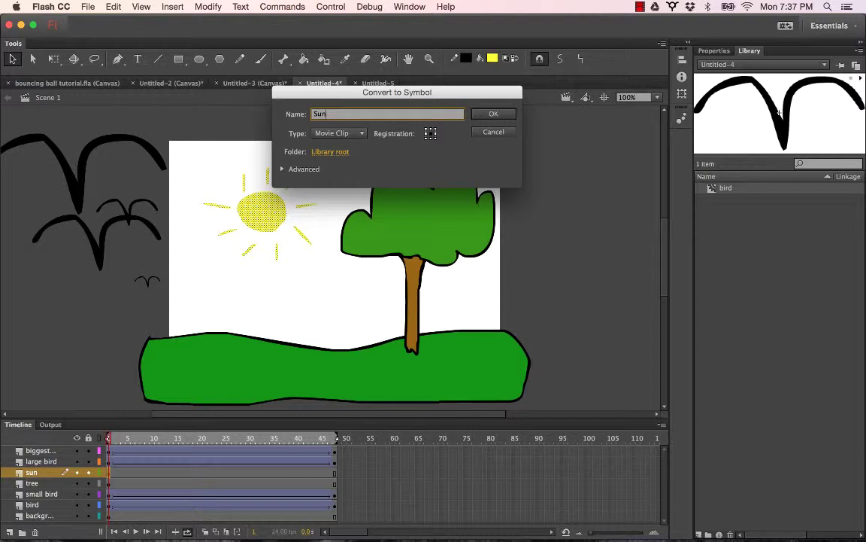
left_click(485, 114)
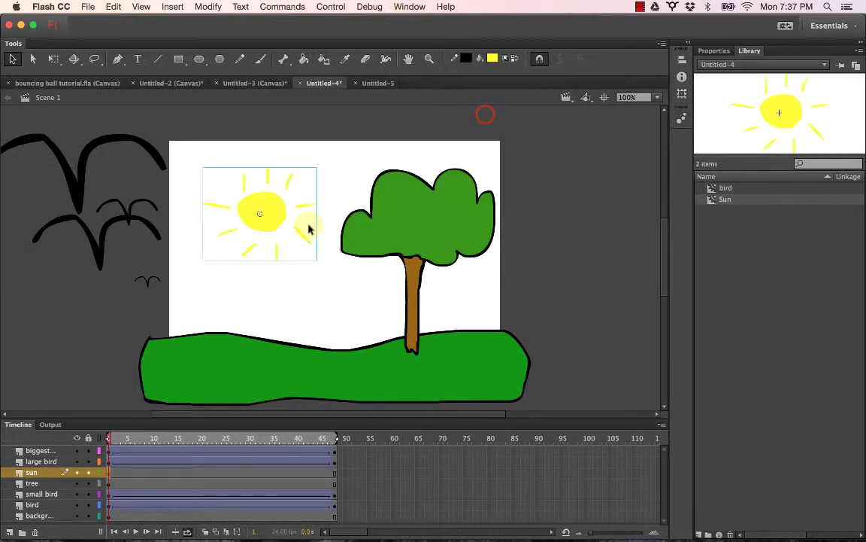
Step: Open the Sun symbol to look at its own timeline and layer, and return to Scene 1
double_click(268, 204)
left_click(306, 258)
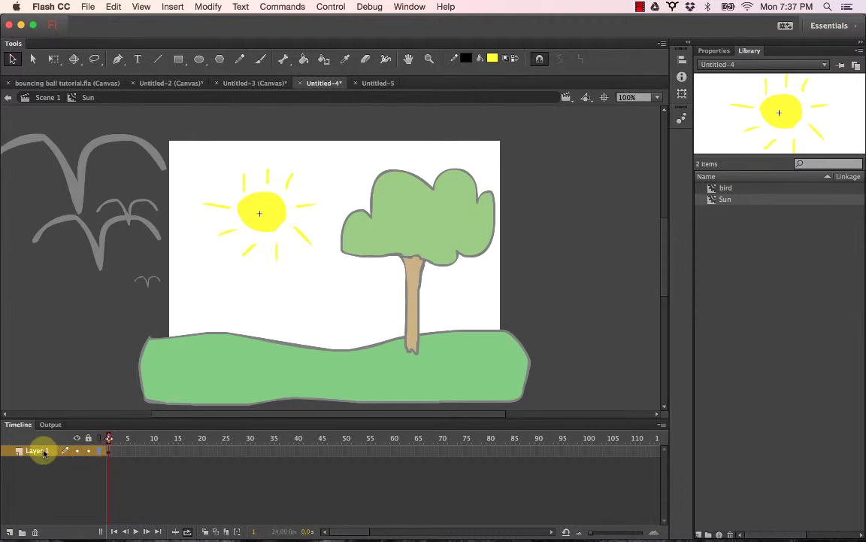
left_click(48, 97)
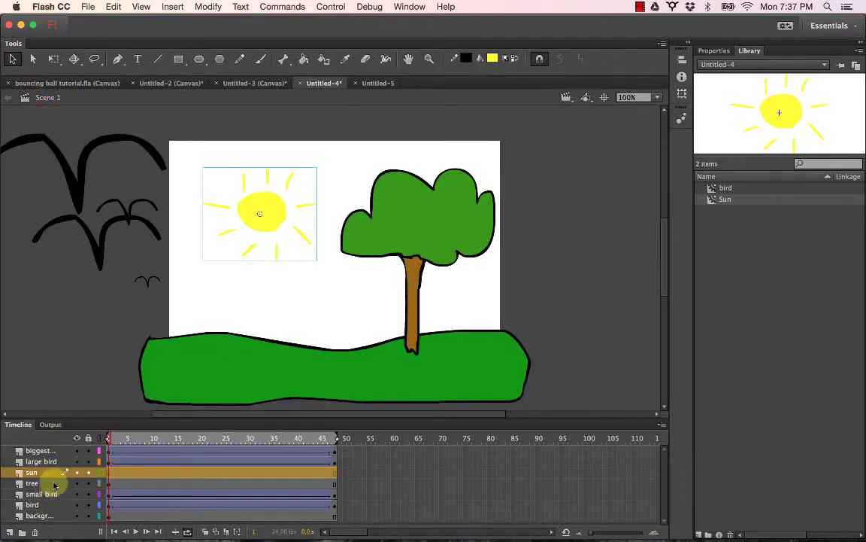
Step: Inside the Sun symbol, add a new layer and brush two black eyes and a smile on the sun's disc
double_click(270, 216)
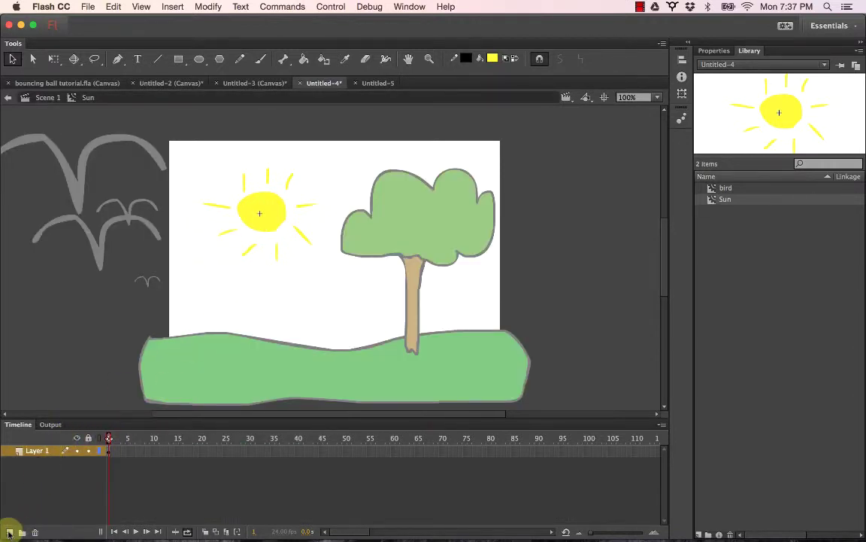
left_click(9, 533)
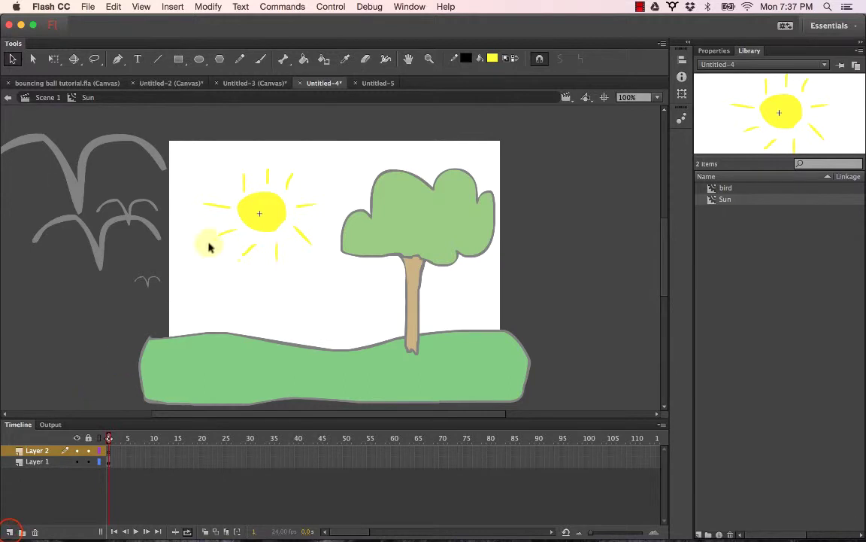
key("z")
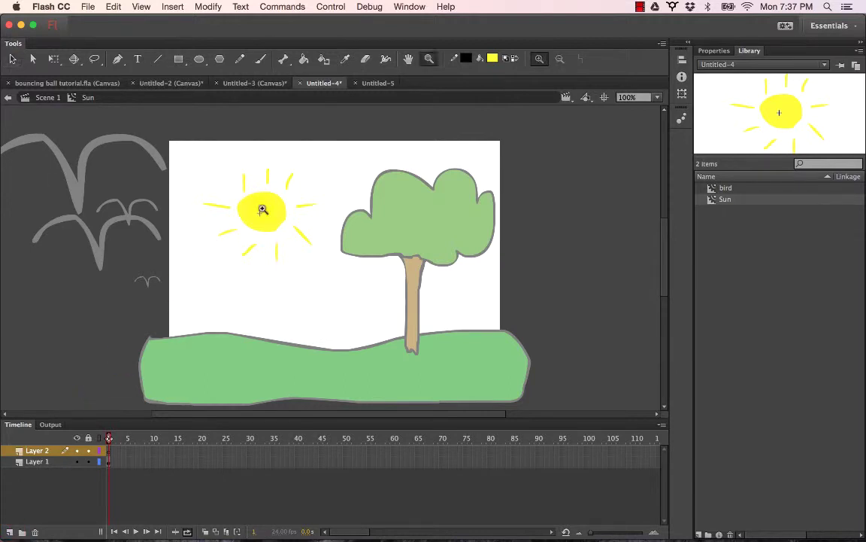
left_click(263, 207)
key("b")
left_click(492, 58)
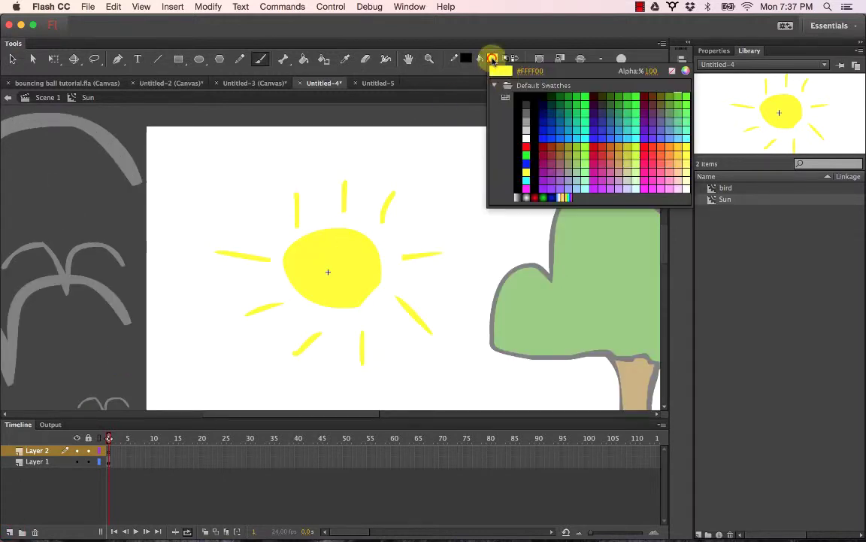
left_click(518, 120)
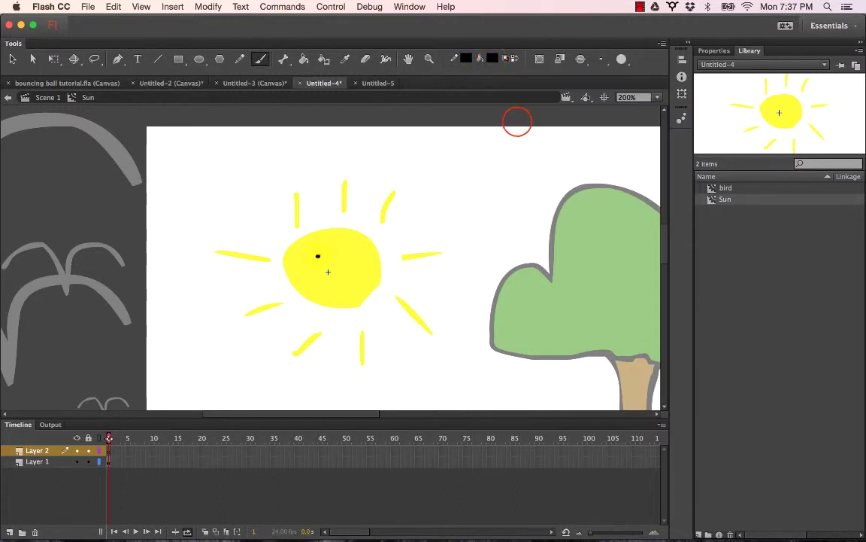
left_click(347, 259)
left_click_drag(319, 275, 344, 279)
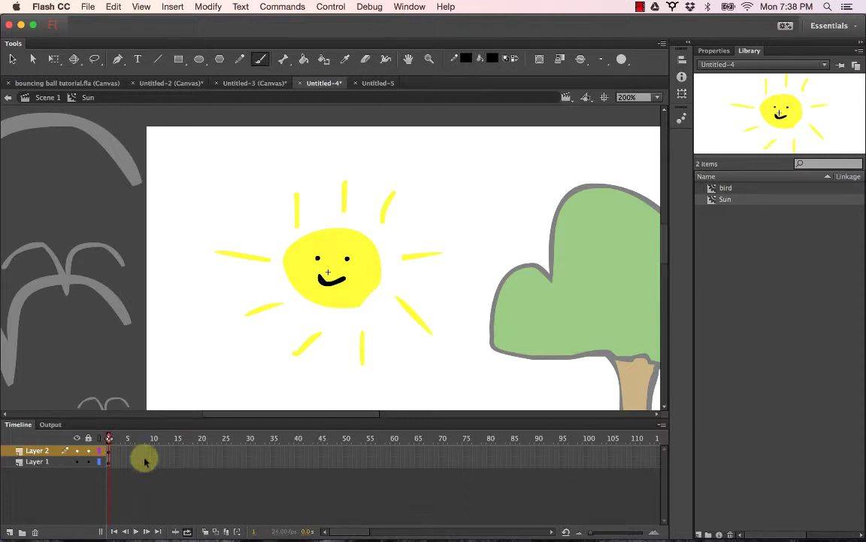
Step: Rename the Sun symbol's upper layer face and its lower layer sun
double_click(31, 452)
type("gace")
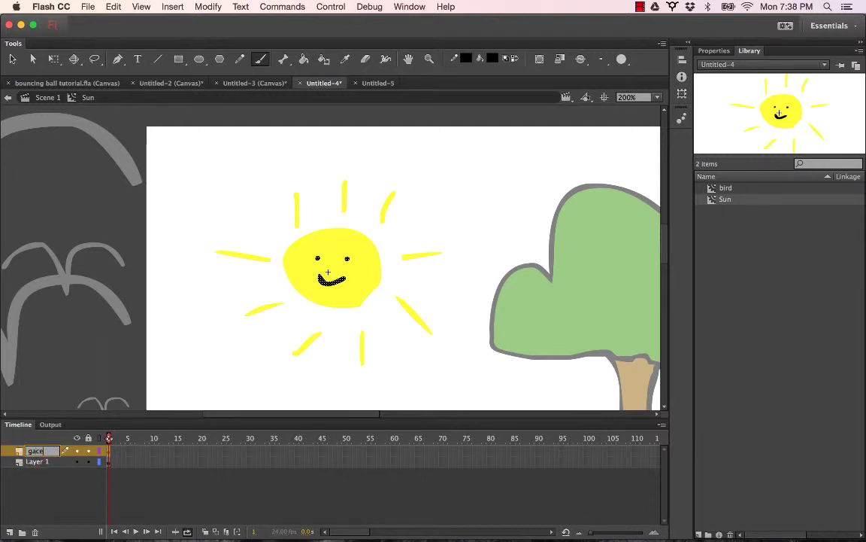
key("Return")
double_click(37, 452)
type("face")
key("Return")
left_click(40, 461)
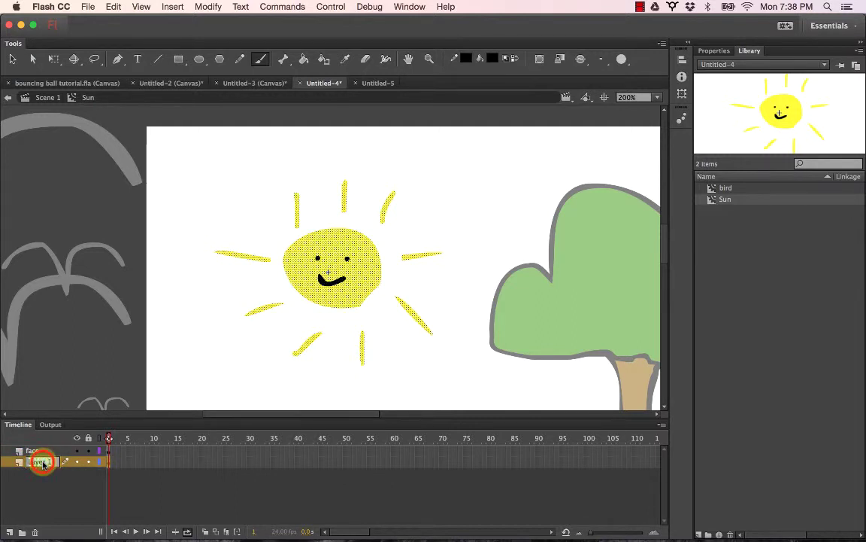
type("sun")
key("Return")
Step: Insert keyframes on the face layer at frames 20, 10 and 12
left_click(35, 451)
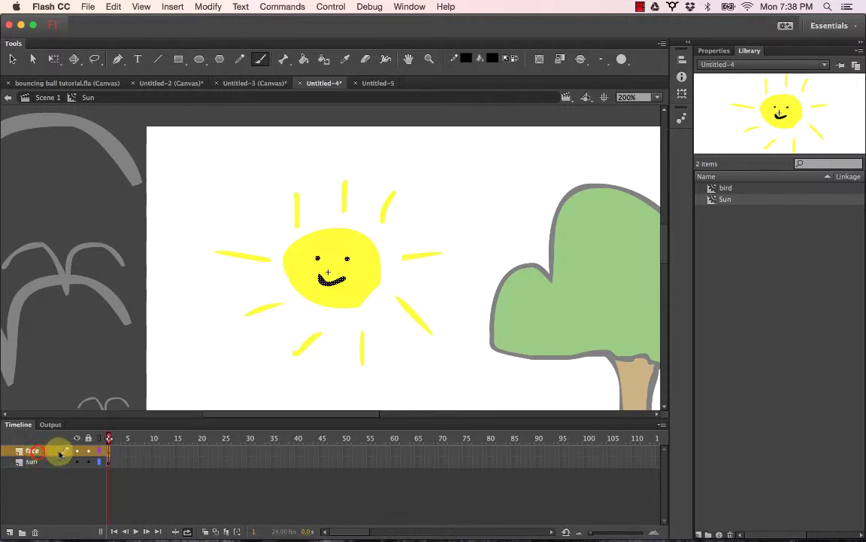
right_click(200, 452)
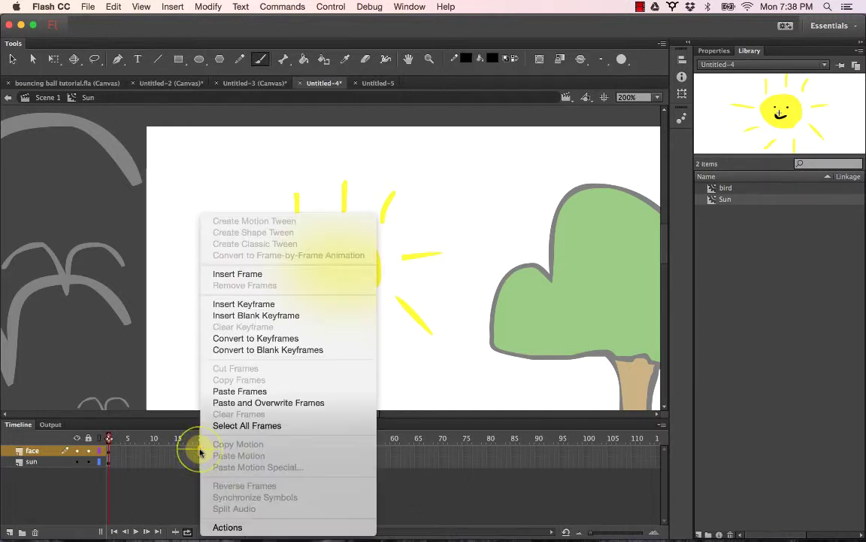
left_click(239, 306)
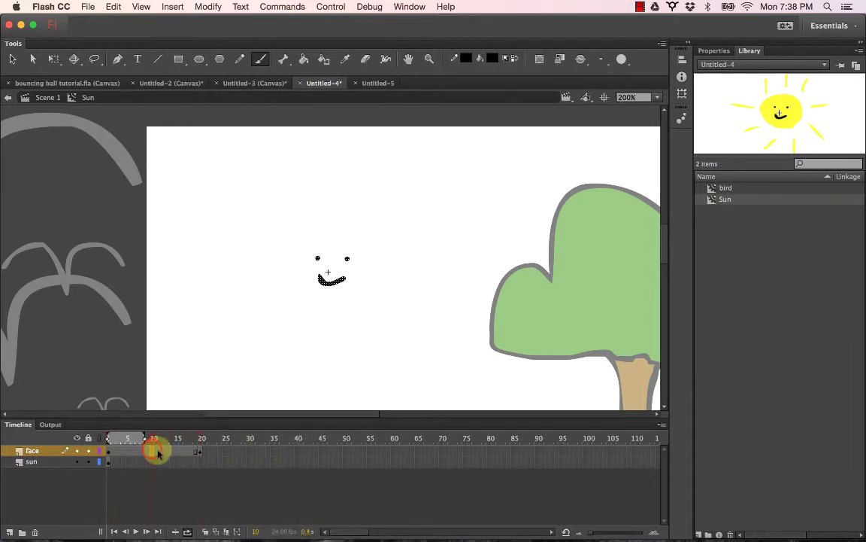
right_click(153, 452)
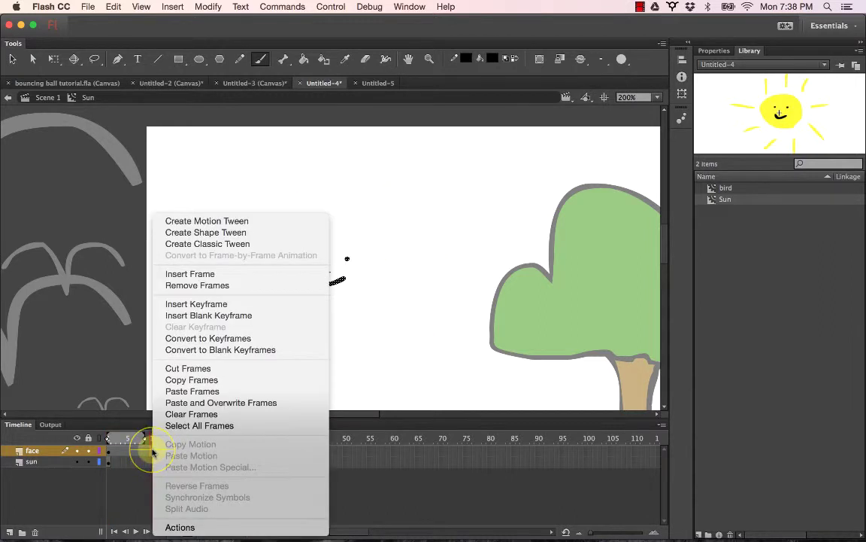
left_click(200, 302)
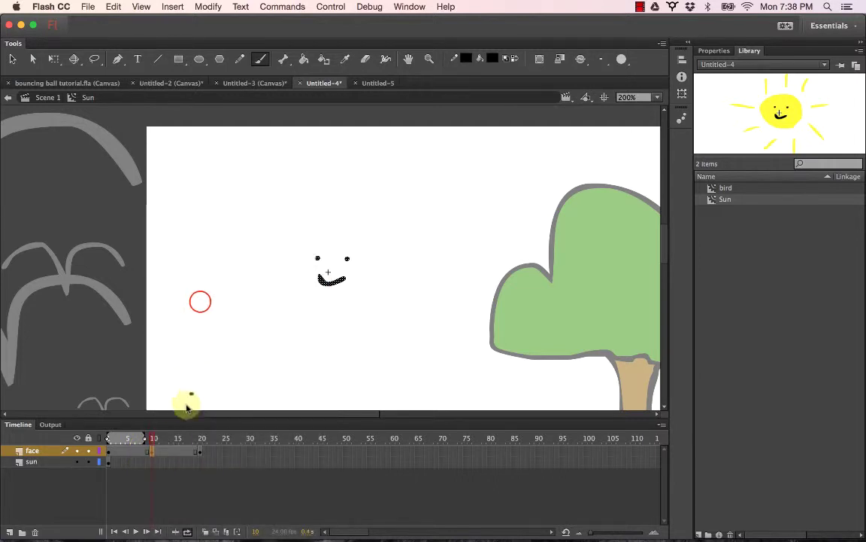
right_click(163, 453)
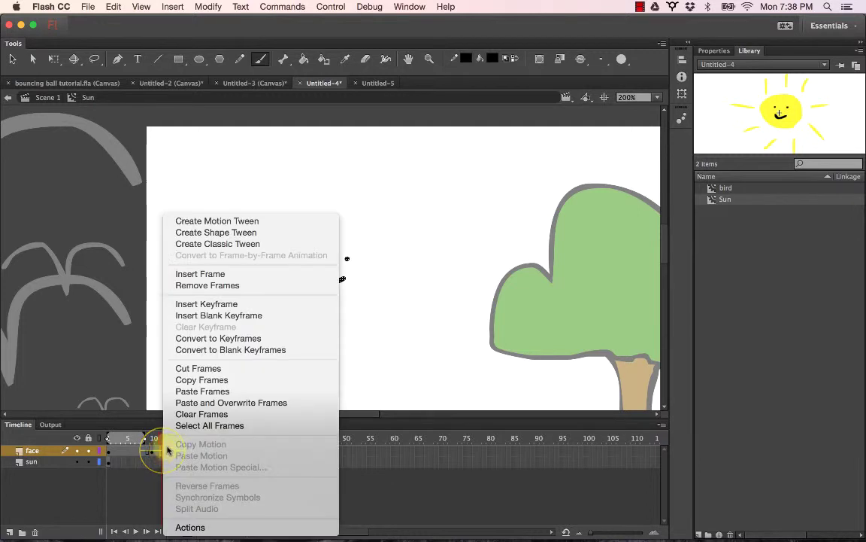
left_click(203, 304)
left_click_drag(170, 455, 156, 455)
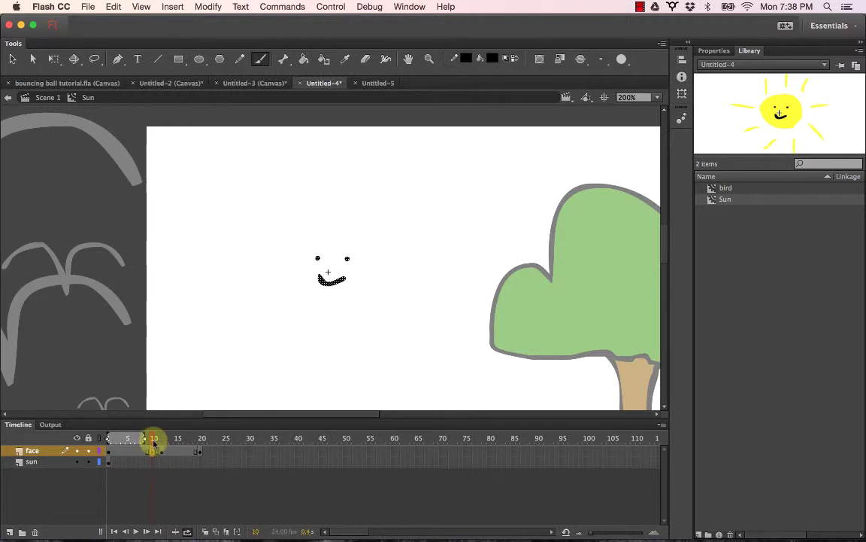
left_click(157, 453)
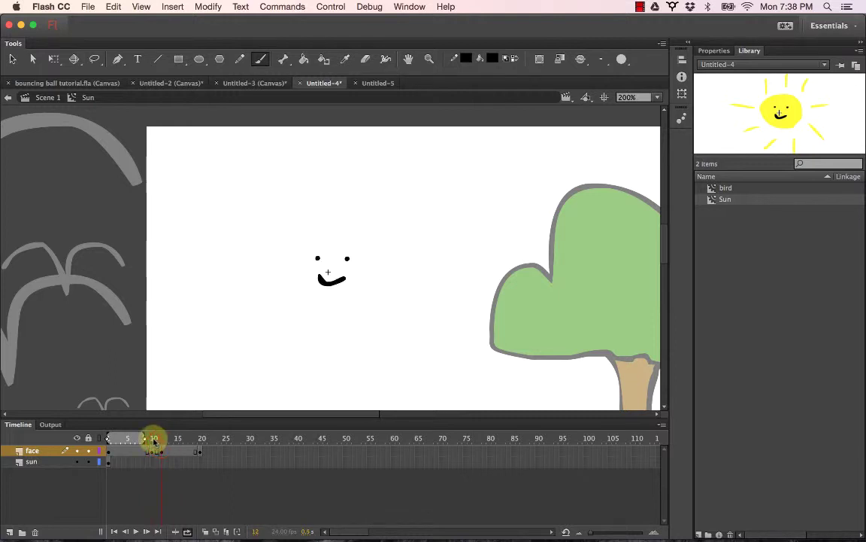
Step: At frame 10 of the face layer, delete both round eyes and keep the smile
left_click(153, 438)
key("z")
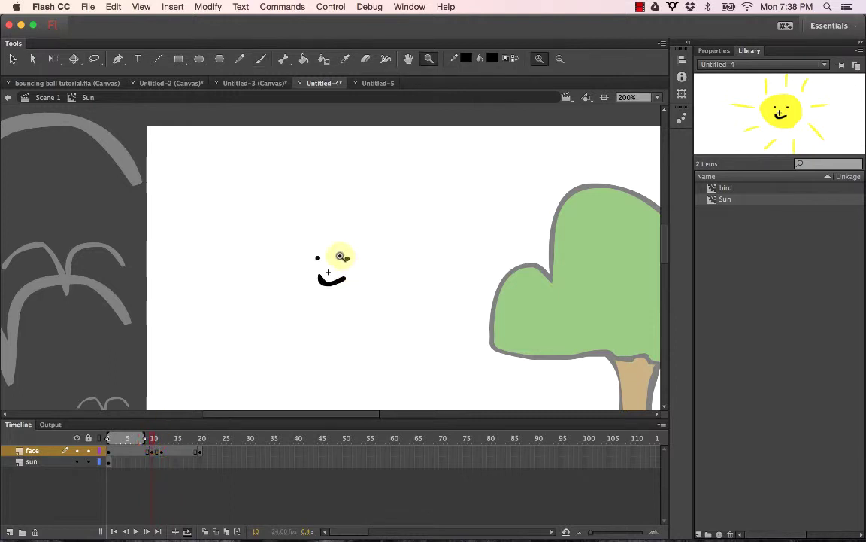
left_click(339, 256)
left_click(335, 252)
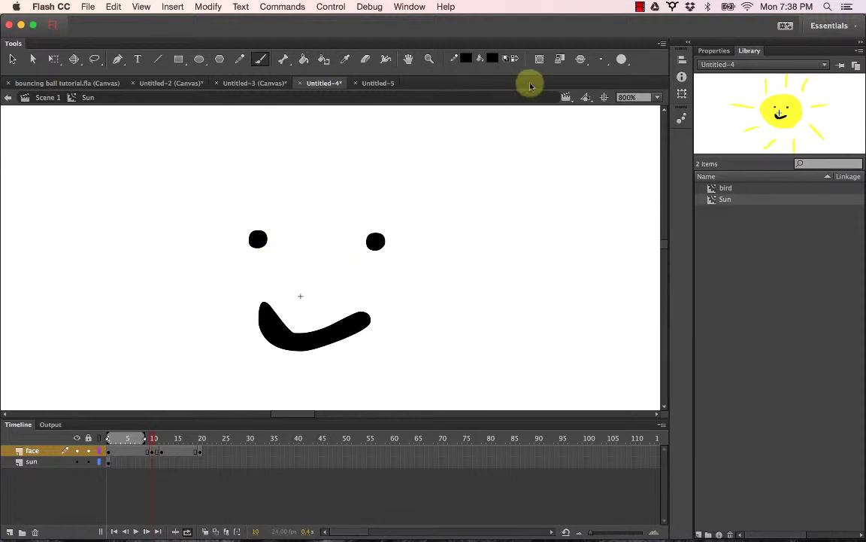
left_click(601, 59)
left_click(621, 60)
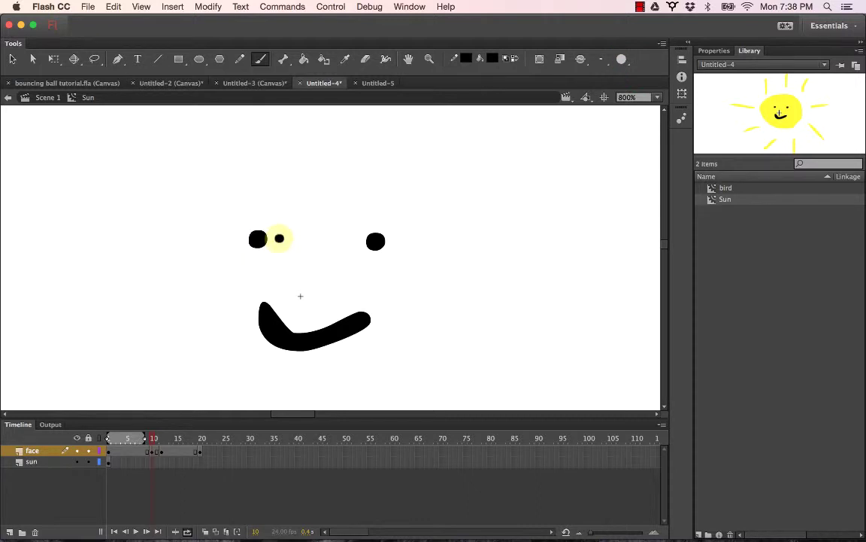
key("v")
left_click(263, 241)
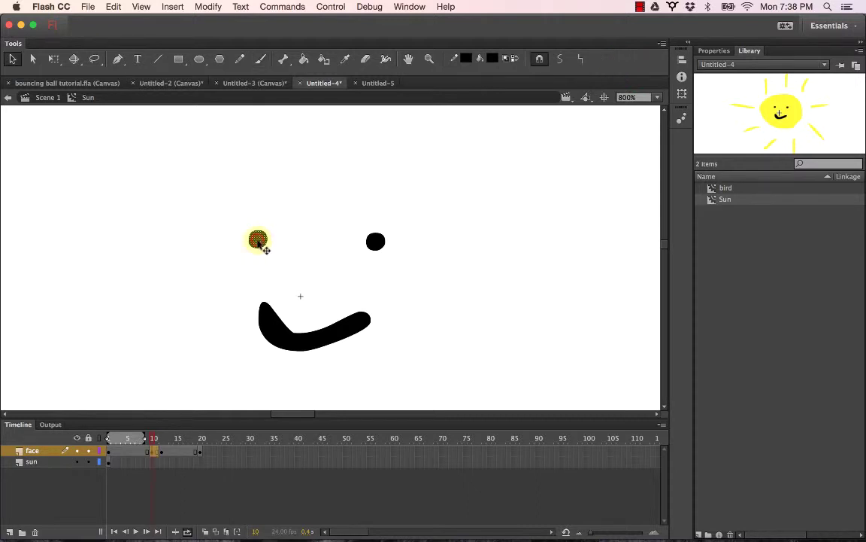
left_click_drag(258, 241, 371, 242)
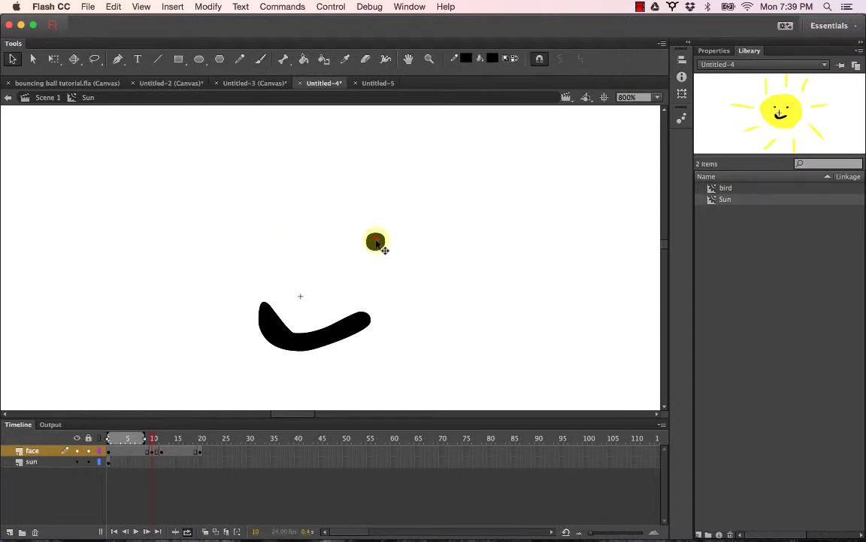
key("Delete")
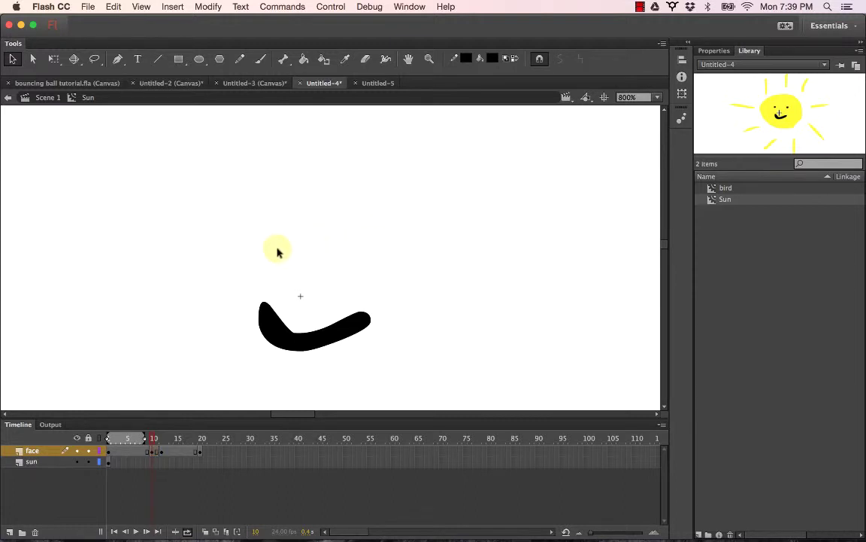
Step: Brush two short black dashes above the smile as closed eyes at frame 10, and compare with frame 12
key("b")
left_click_drag(258, 259, 284, 260)
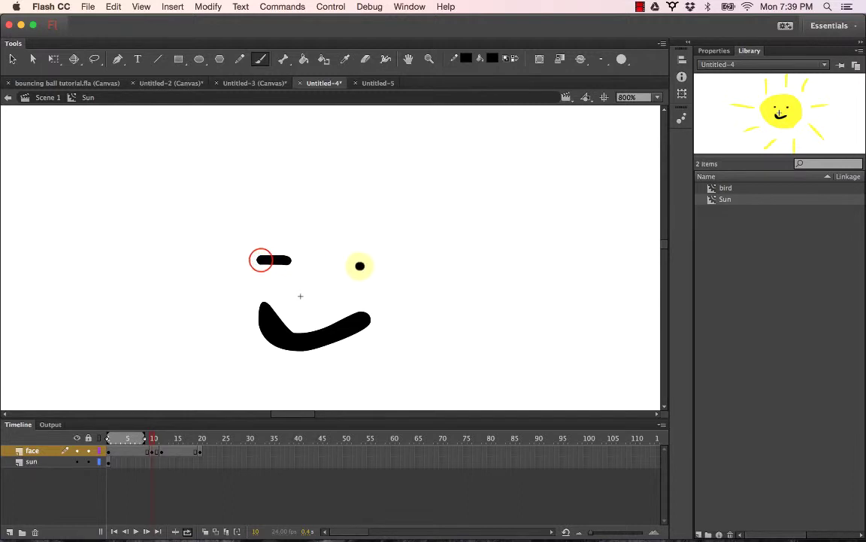
left_click_drag(365, 270, 385, 270)
left_click(161, 440)
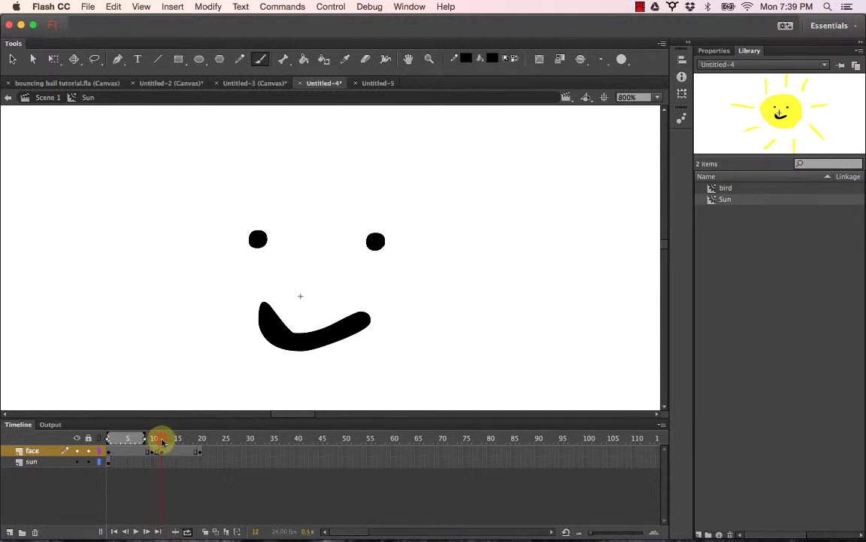
left_click(153, 440)
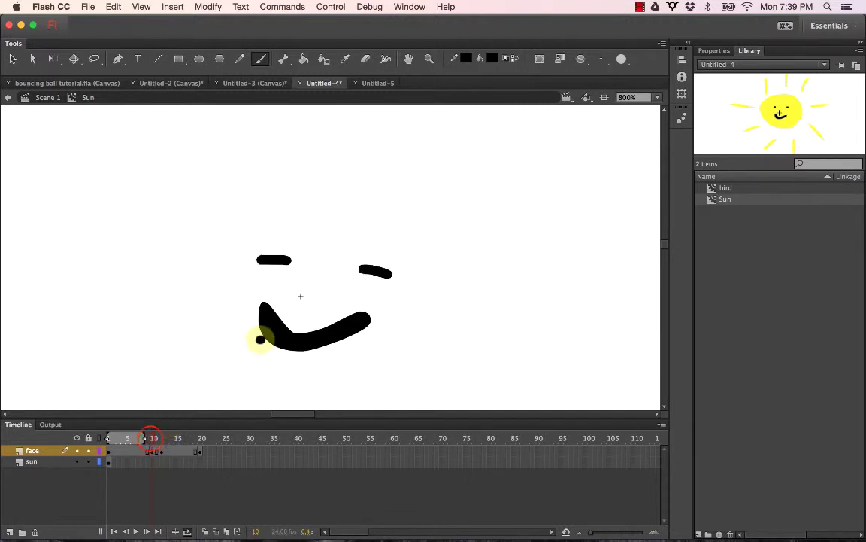
Step: Undo the brushed closed-eye dashes on the face layer at frame 10
key("super+z")
key("super+z")
key("super+z")
key("super+z")
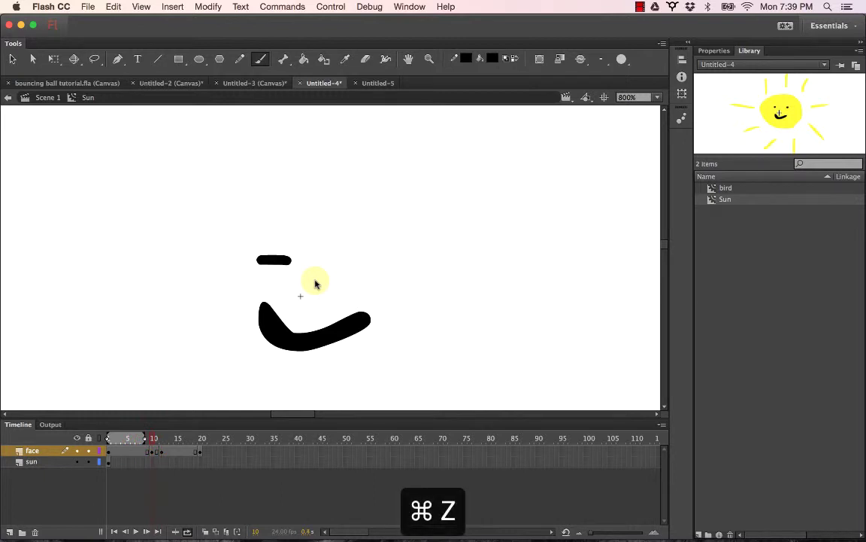
Step: Turn on onion skinning and brush two short horizontal dashes over the ghosted round eyes at frame 10
left_click(204, 531)
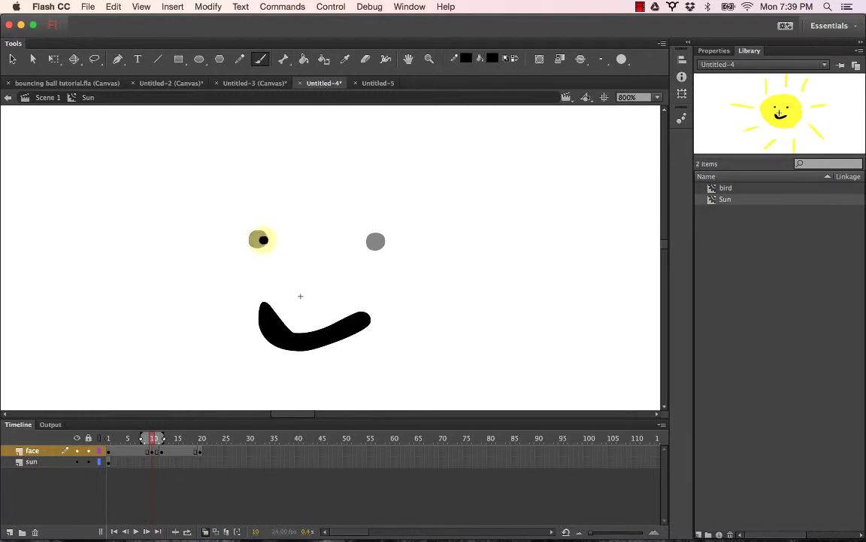
left_click_drag(246, 239, 277, 239)
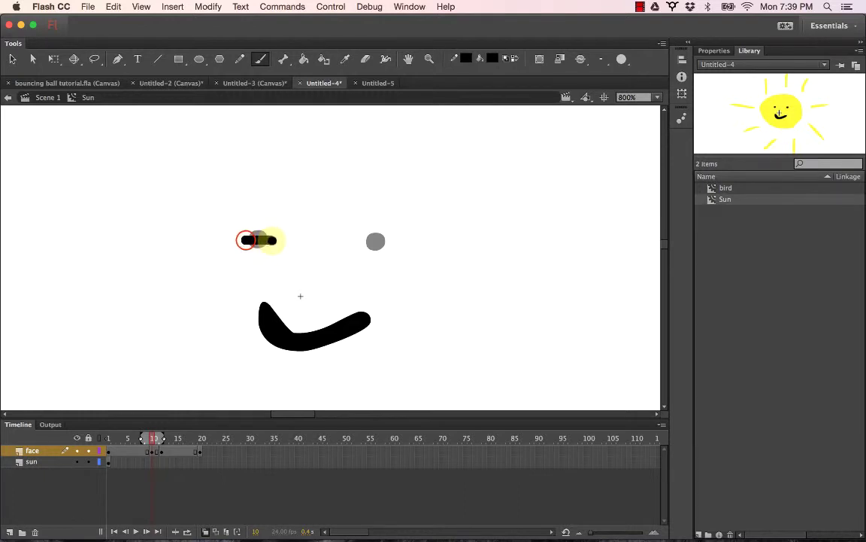
left_click_drag(363, 241, 392, 241)
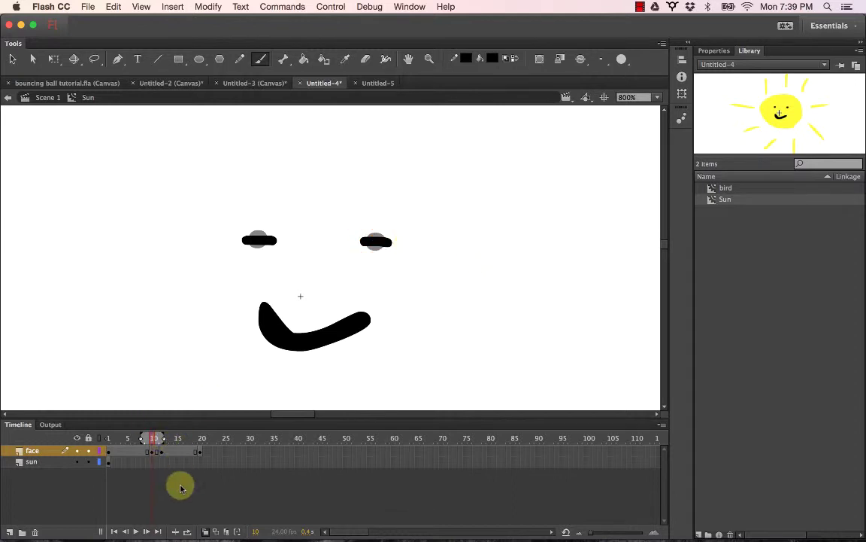
Step: Scrub the Sun symbol's early frames to check the face, and turn off onion skinning
left_click(108, 442)
left_click(134, 443)
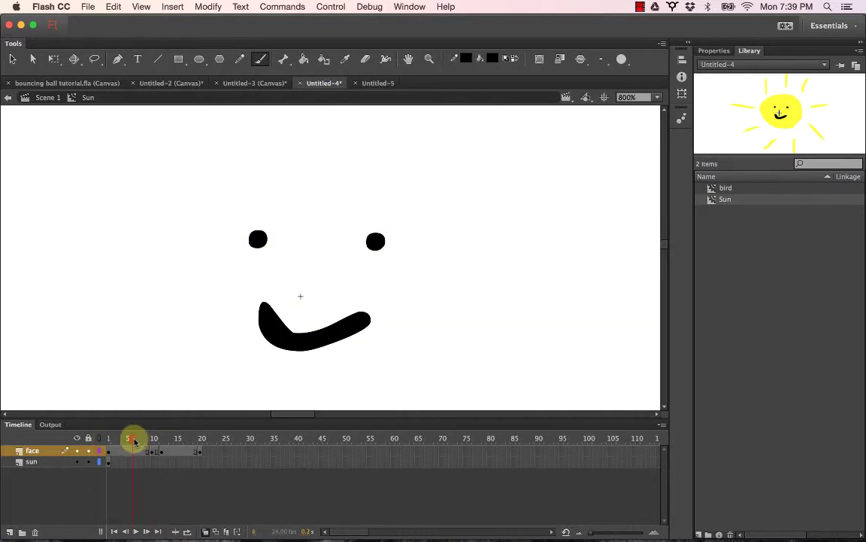
left_click_drag(133, 442, 109, 437)
left_click(204, 531)
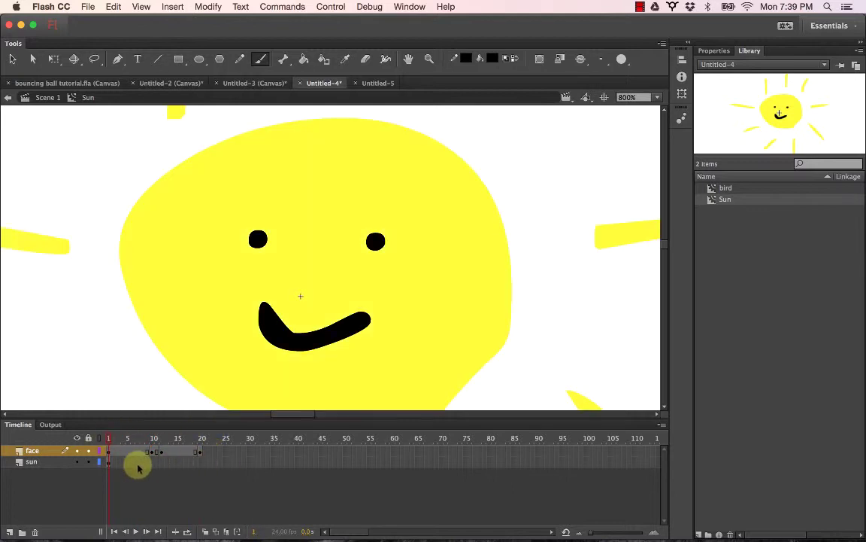
left_click(201, 461)
mouse_move(117, 440)
left_mouse_down()
mouse_move(199, 438)
mouse_move(204, 446)
mouse_move(105, 449)
left_mouse_up()
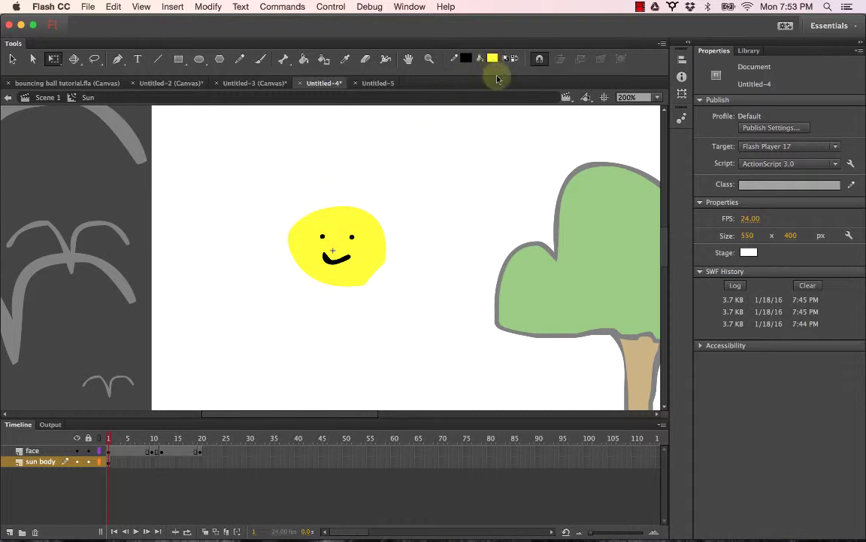
Step: Brush yellow rays all around the sun on the sun body layer, using a larger brush size than the undone first ray
key("b")
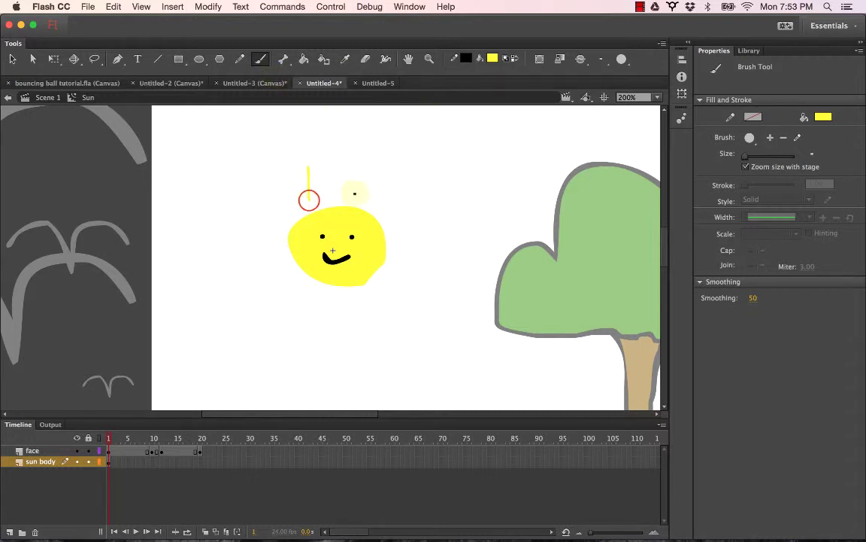
key("super+z")
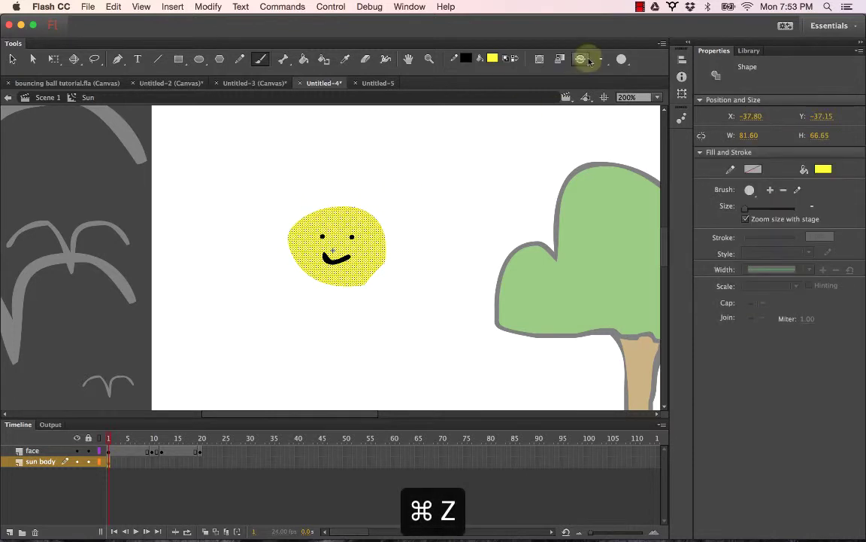
left_click(605, 58)
left_click(621, 73)
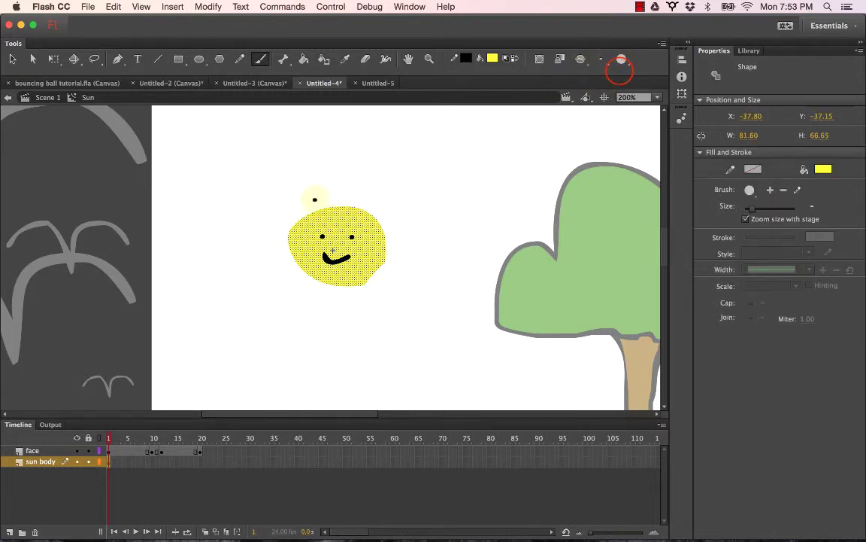
left_click_drag(314, 200, 314, 169)
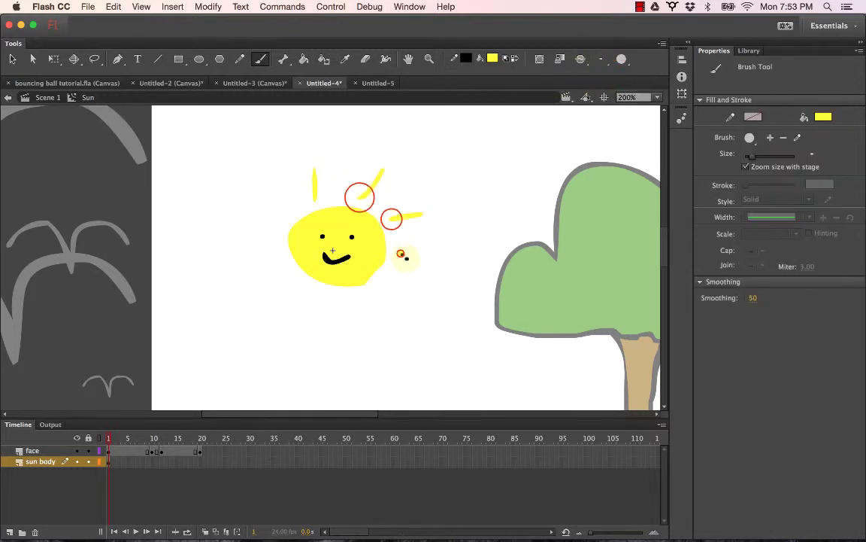
left_click_drag(401, 253, 420, 267)
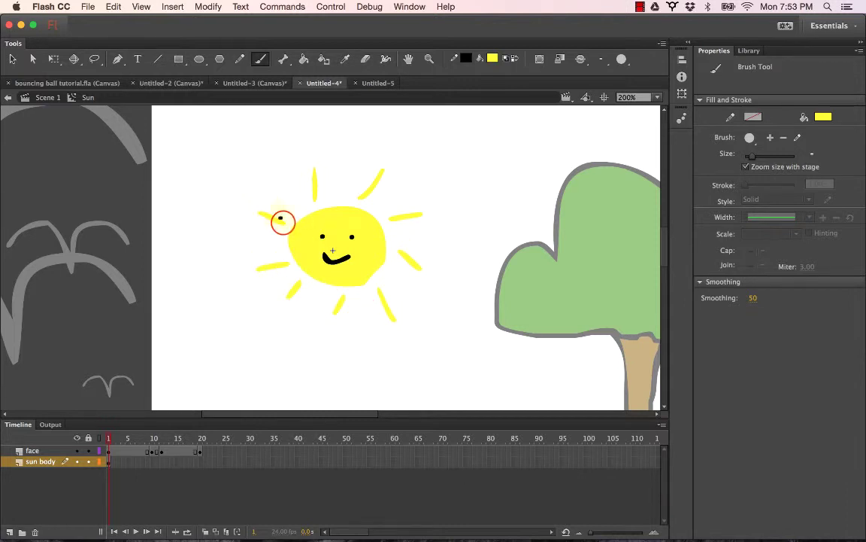
Step: Extend the sun body layer to frame 20 with a regular frame and scrub through the blink
left_click(201, 461)
right_click(201, 462)
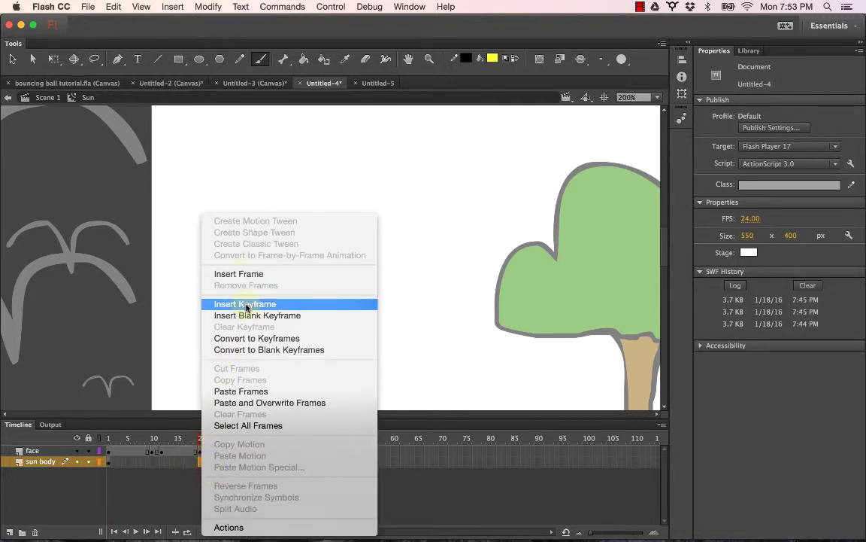
left_click(239, 275)
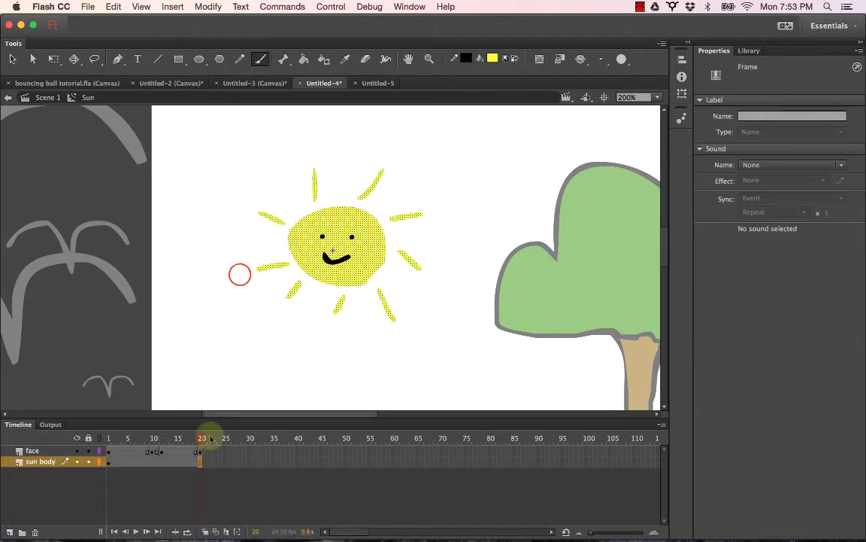
left_click_drag(202, 440, 131, 438)
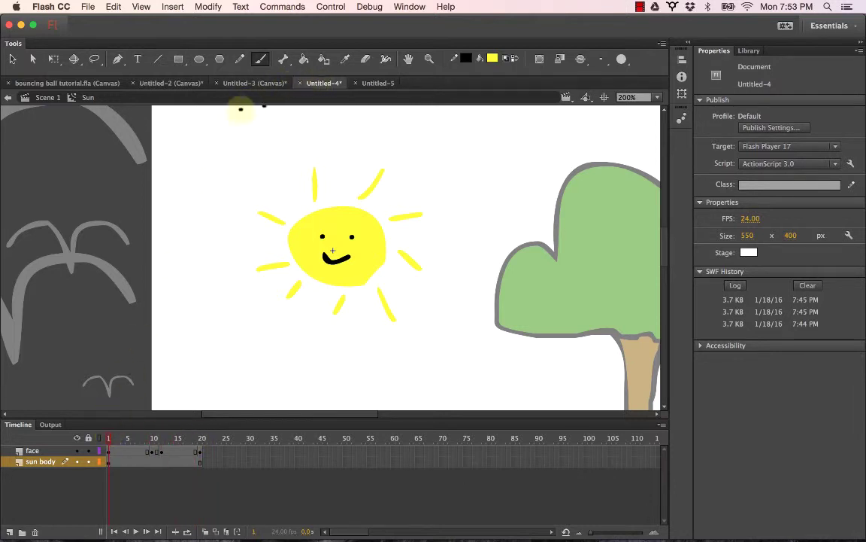
Step: Return to Scene 1 and test the movie to watch the sun blink among the flying birds
left_click(45, 98)
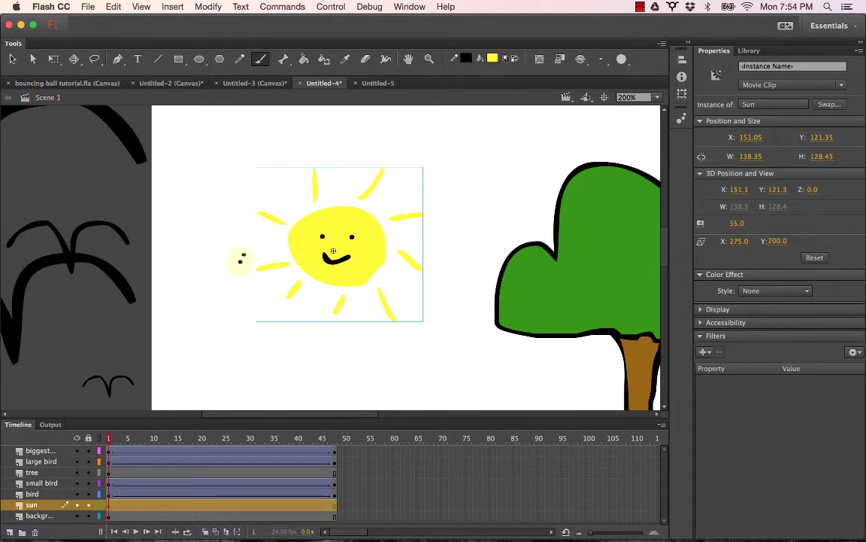
scroll(235, 293, "down", 2)
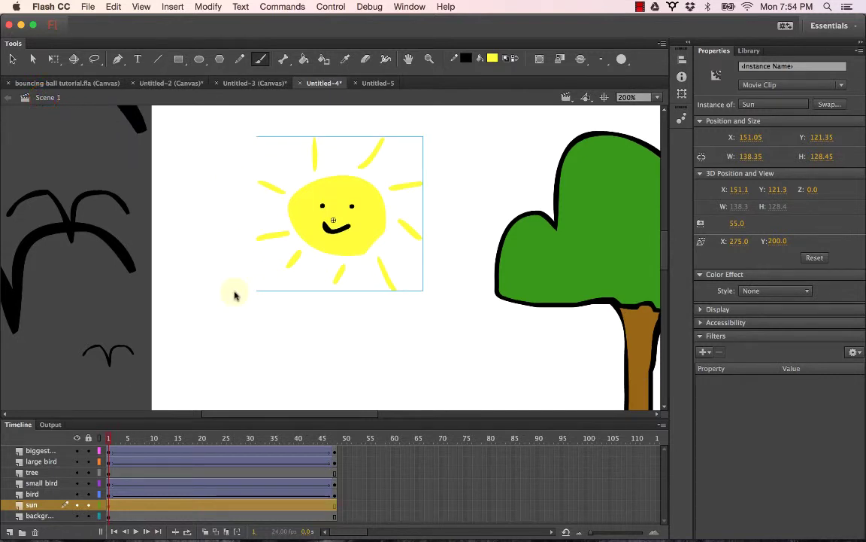
key("super+Return")
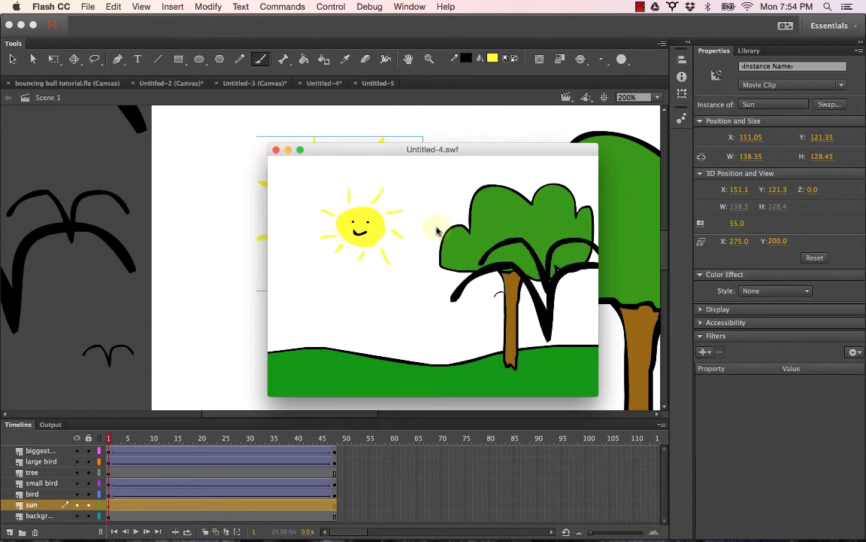
left_click(276, 150)
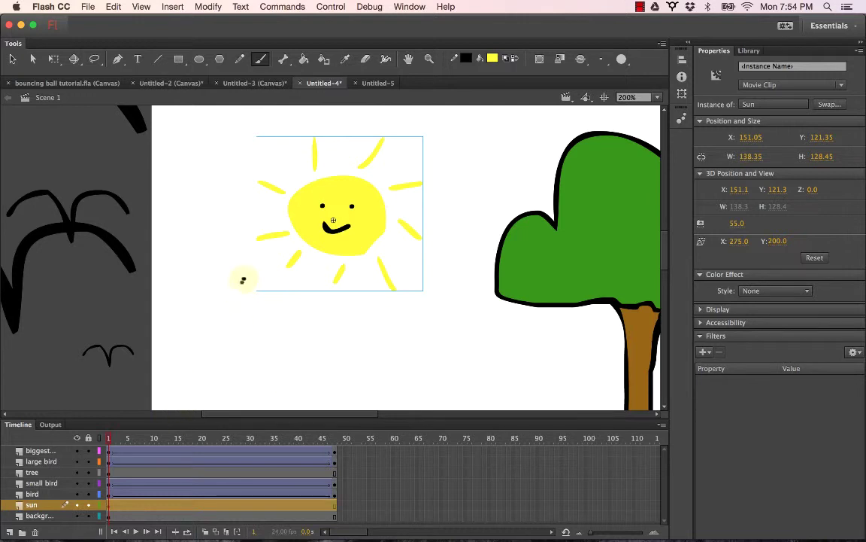
Step: Set the document's stage color to magenta and test the movie with it
left_click(209, 7)
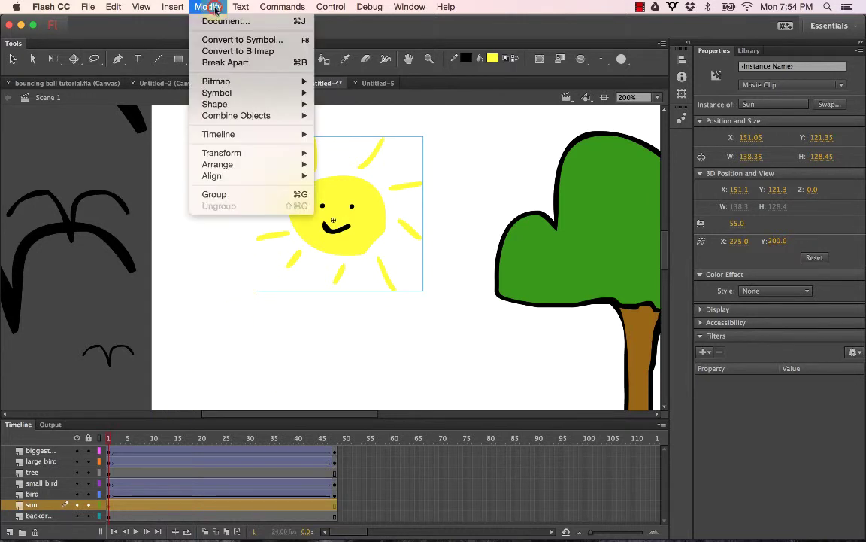
left_click(219, 22)
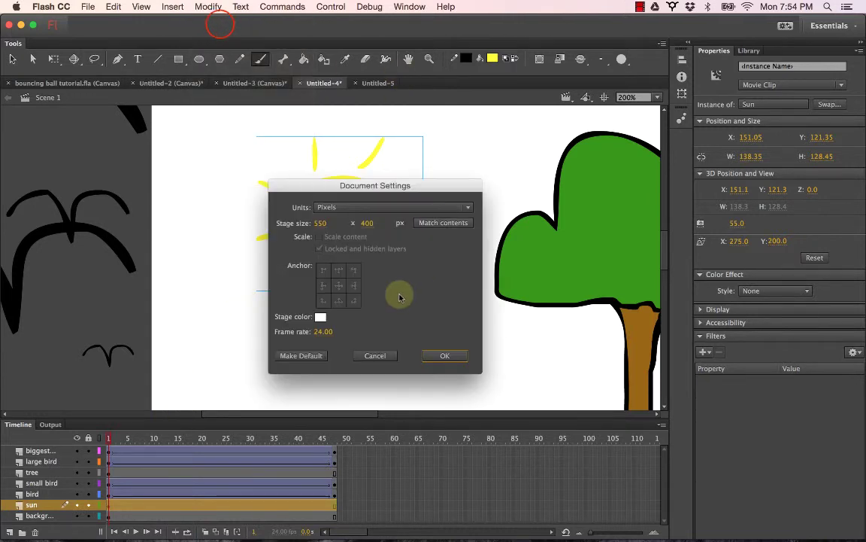
left_click(320, 316)
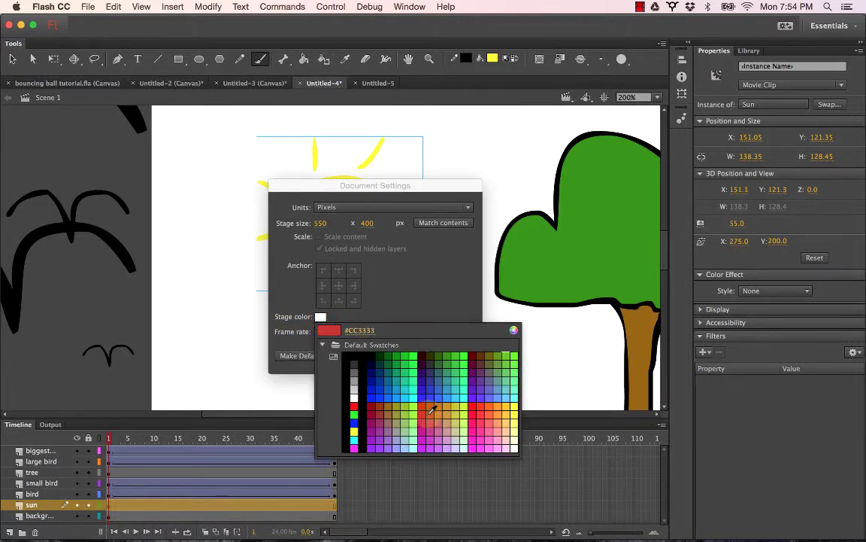
left_click(355, 446)
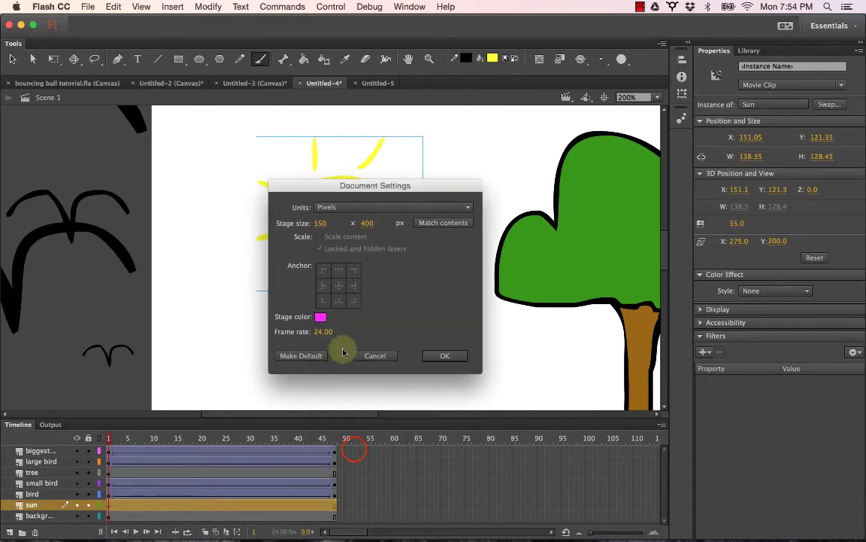
left_click(442, 355)
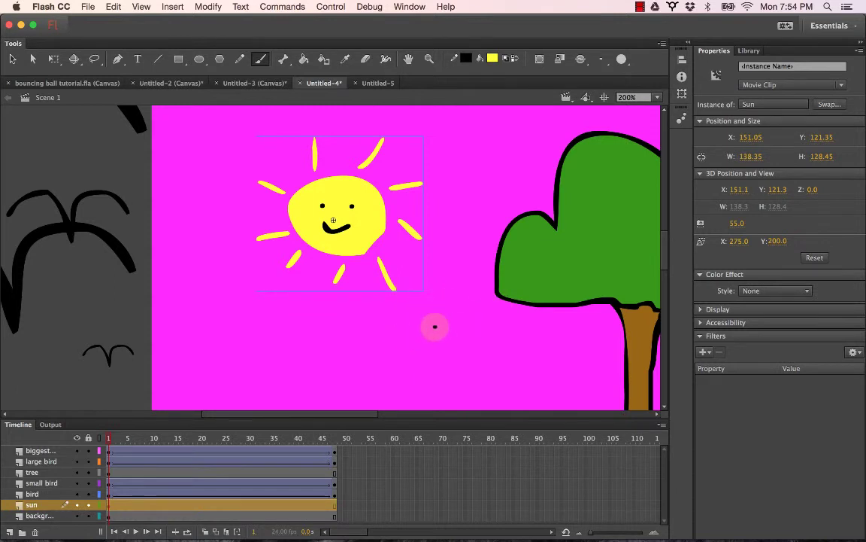
key("super+Return")
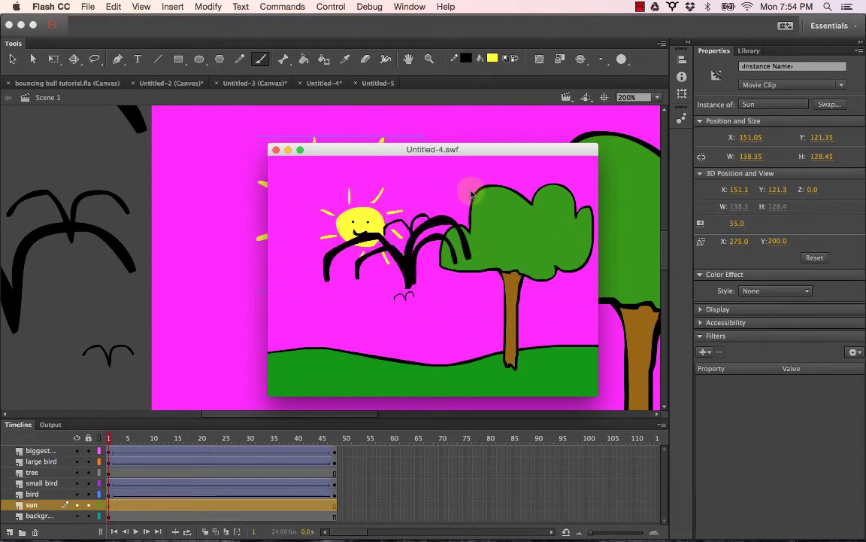
left_click(276, 151)
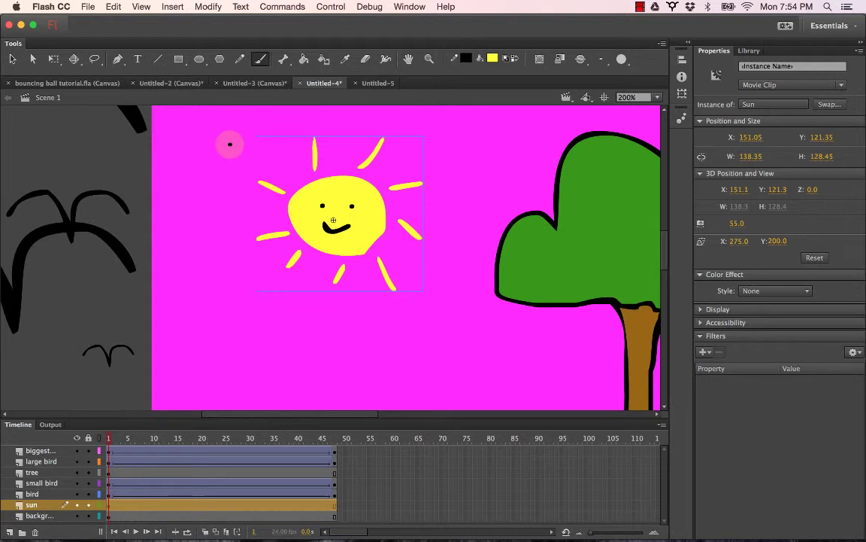
Step: Add a new layer in Scene 1 and move it beneath the background layer
key("z")
left_click(251, 158, "alt")
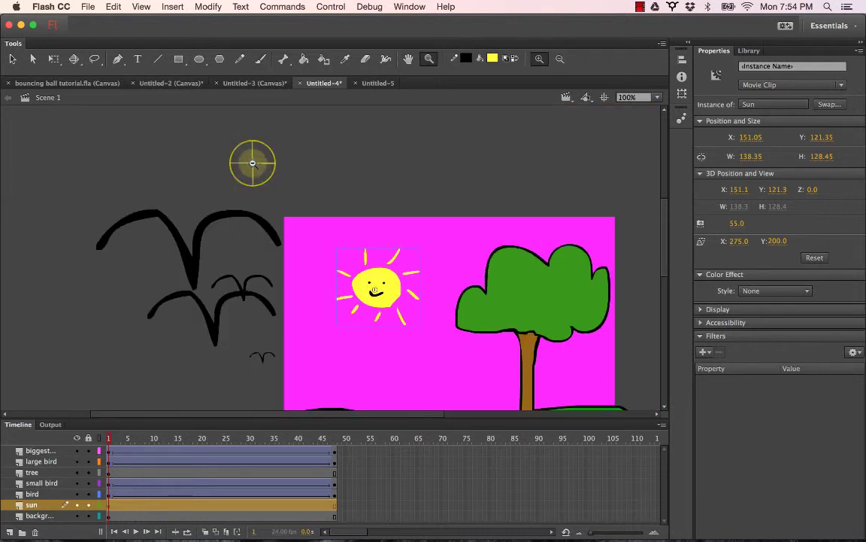
left_click(400, 257, "alt")
scroll(346, 234, "down", 3)
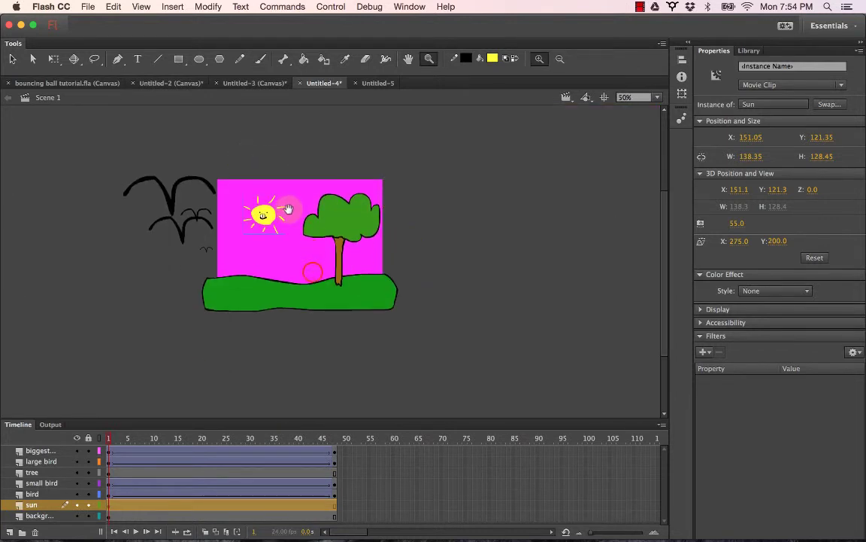
left_click(47, 516)
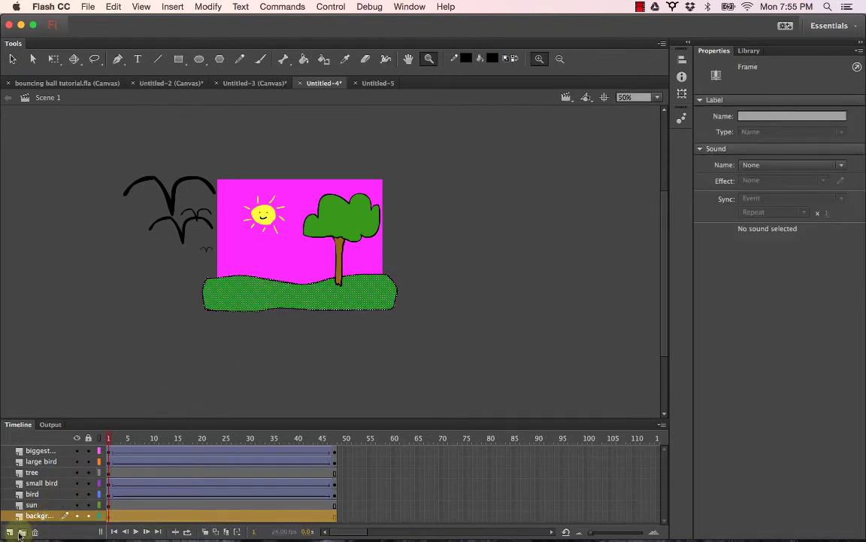
left_click(10, 533)
scroll(52, 512, "down", 1)
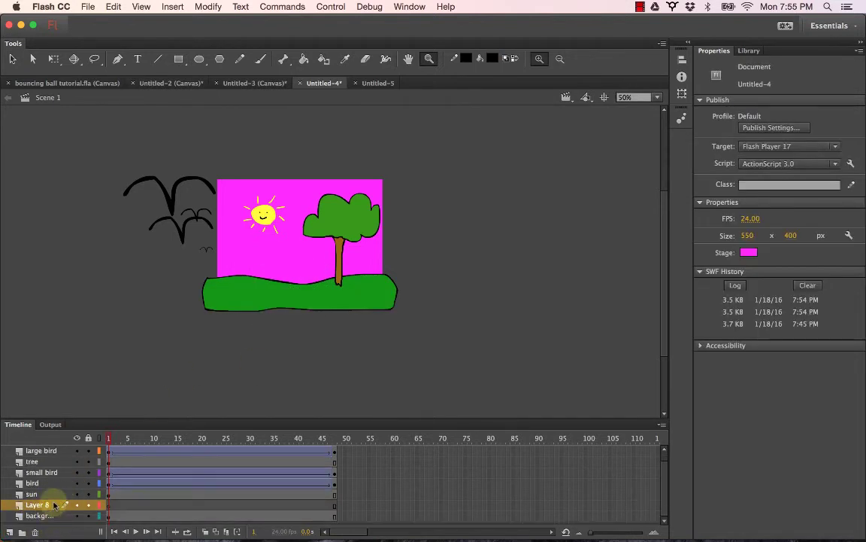
left_click(53, 505)
left_click_drag(53, 505, 52, 517)
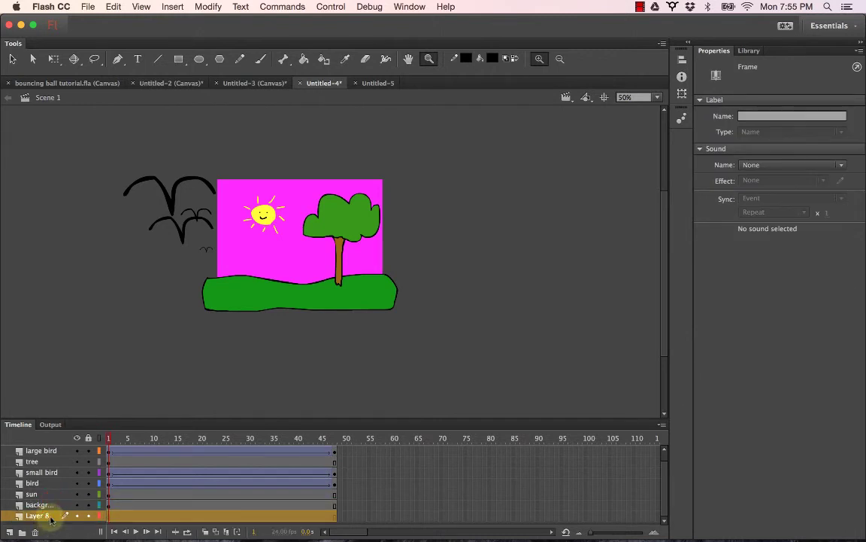
Step: Draw a rectangle extending past all stage edges on the new bottom layer and fill it with bright blue as sky
left_click(178, 59)
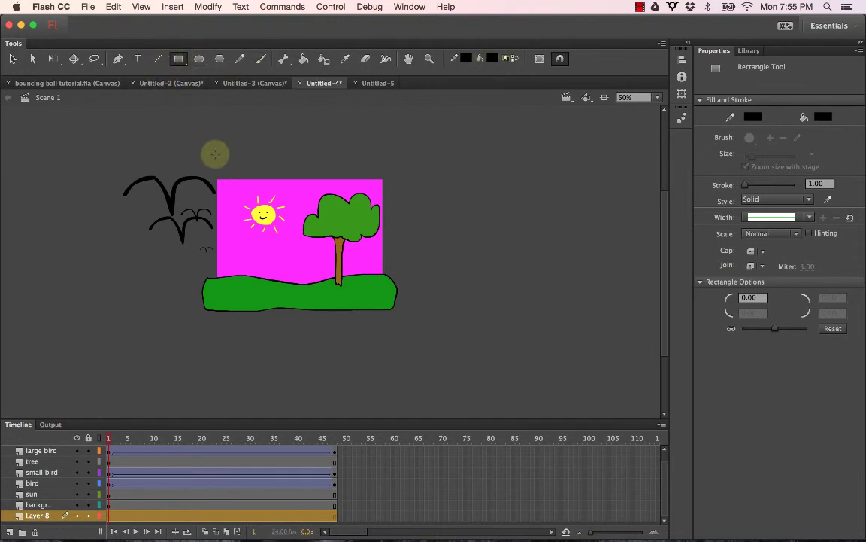
left_click_drag(197, 162, 412, 321)
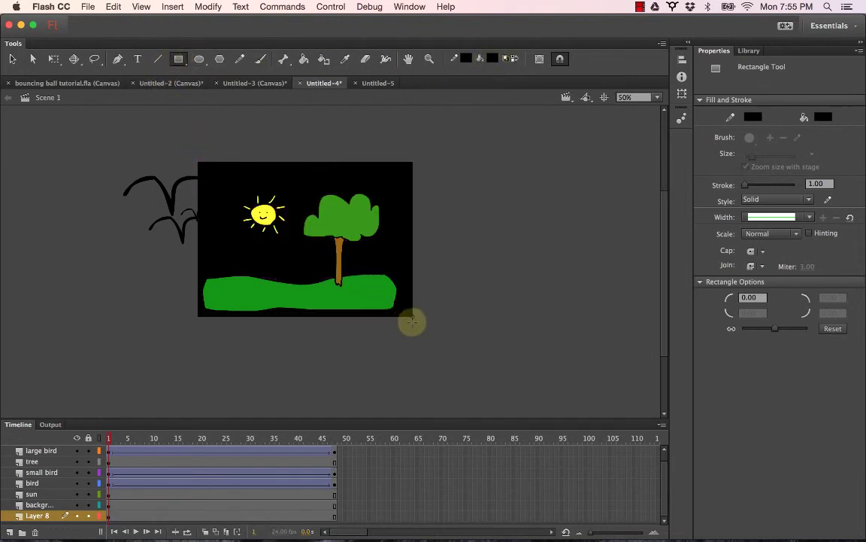
left_click(493, 59)
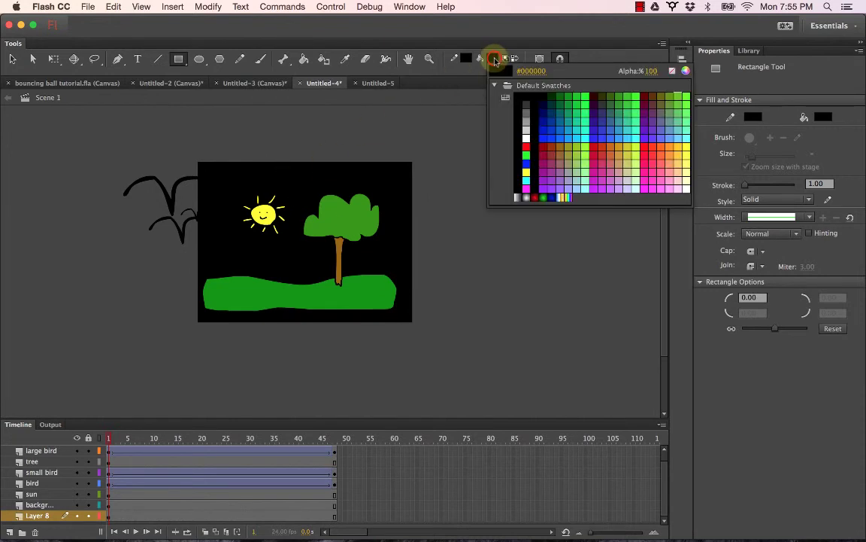
left_click(618, 137)
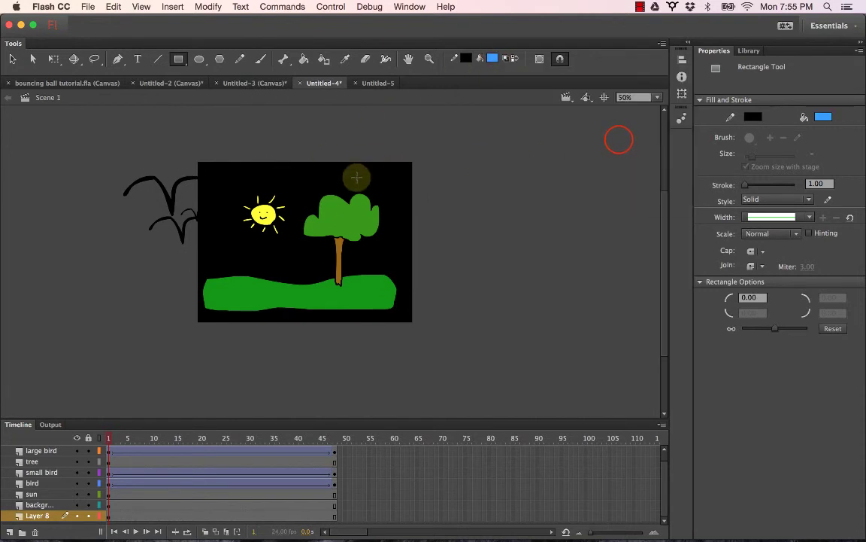
key("k")
left_click(304, 192)
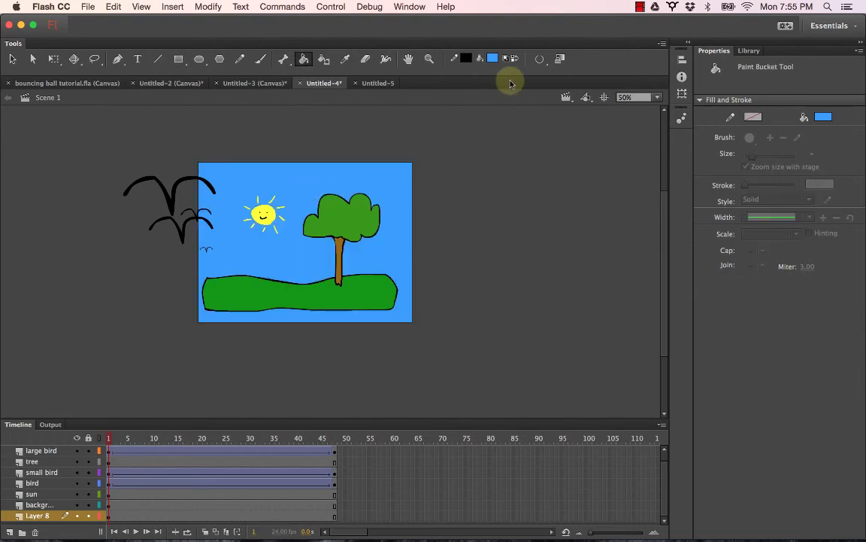
Step: Toggle the sky layer's visibility to compare it with the magenta stage, leave it shown, and test the movie
left_click(77, 516)
left_click(77, 516)
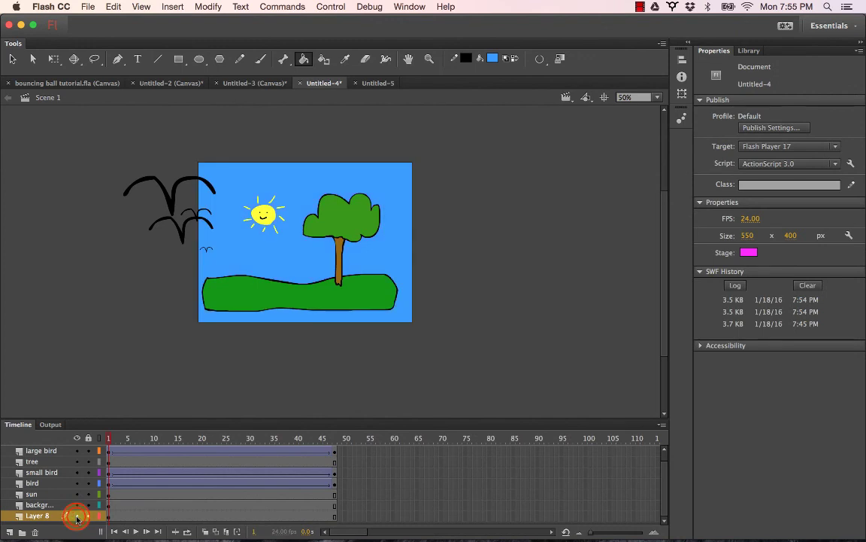
left_click(77, 516)
left_click(77, 516)
left_click(77, 516)
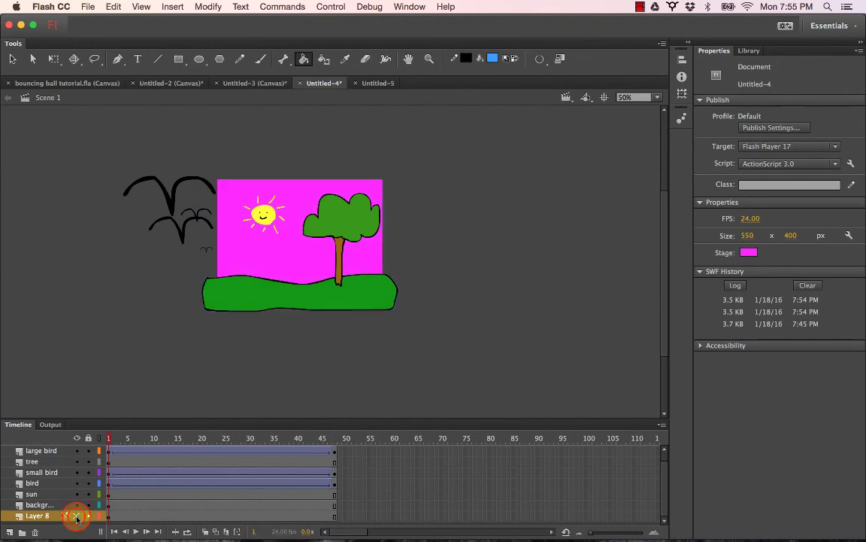
left_click(77, 516)
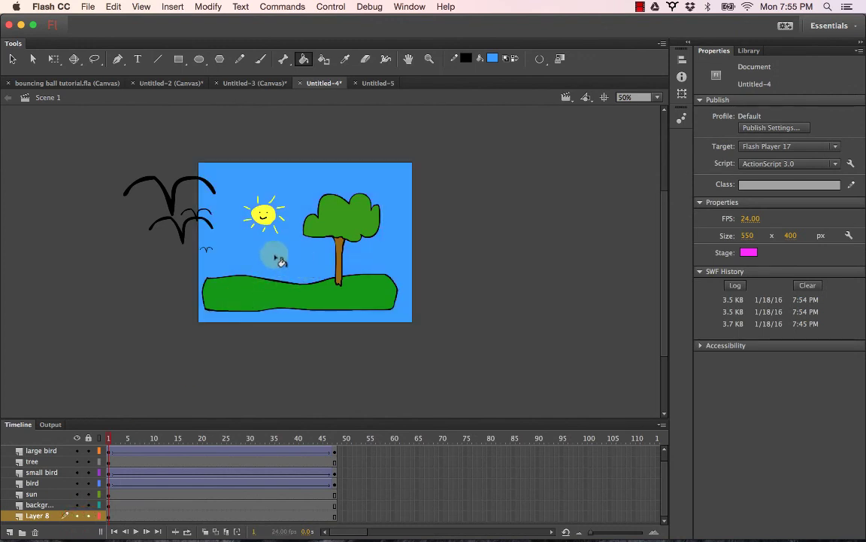
key("super+Return")
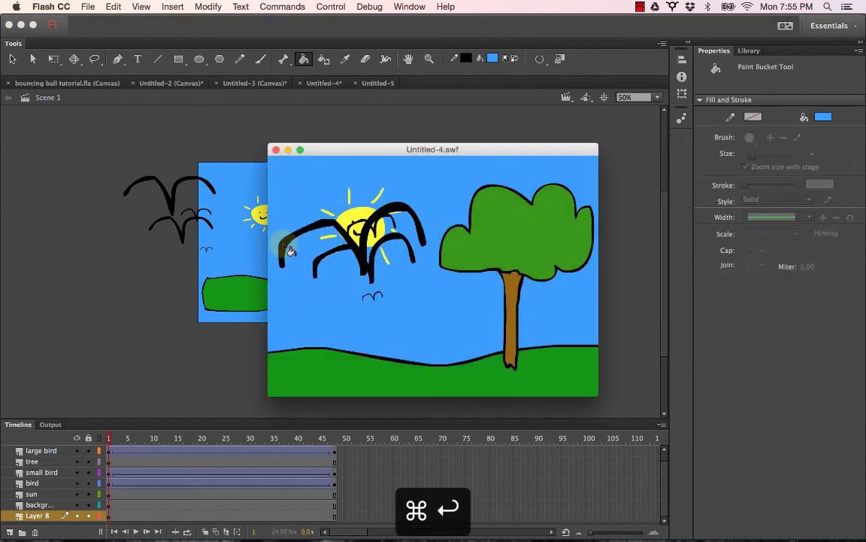